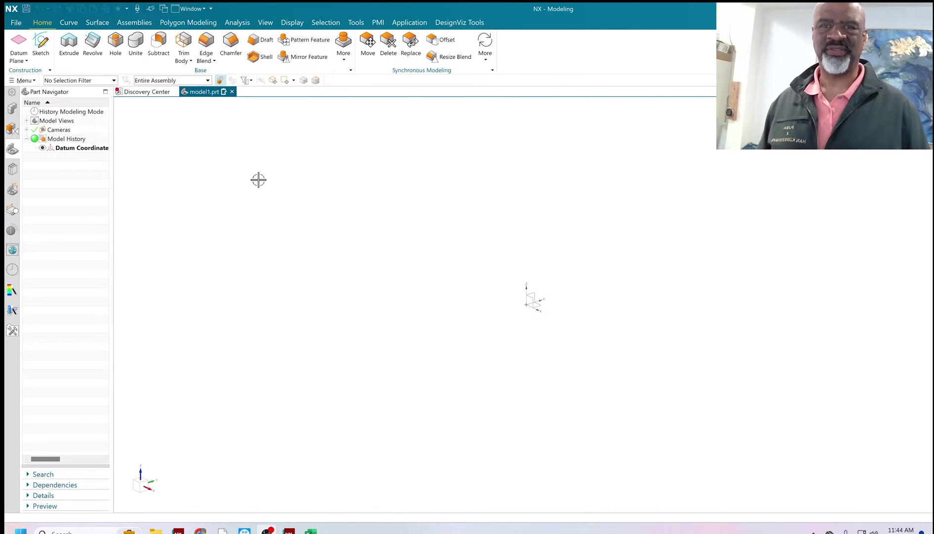
Step: Start a new sketch on the Top principal plane
click(41, 44)
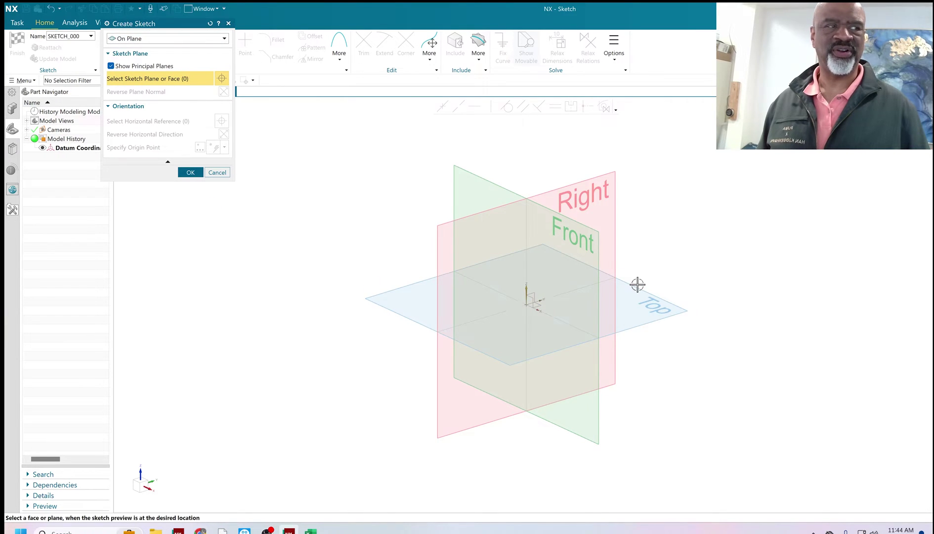
click(636, 287)
click(190, 173)
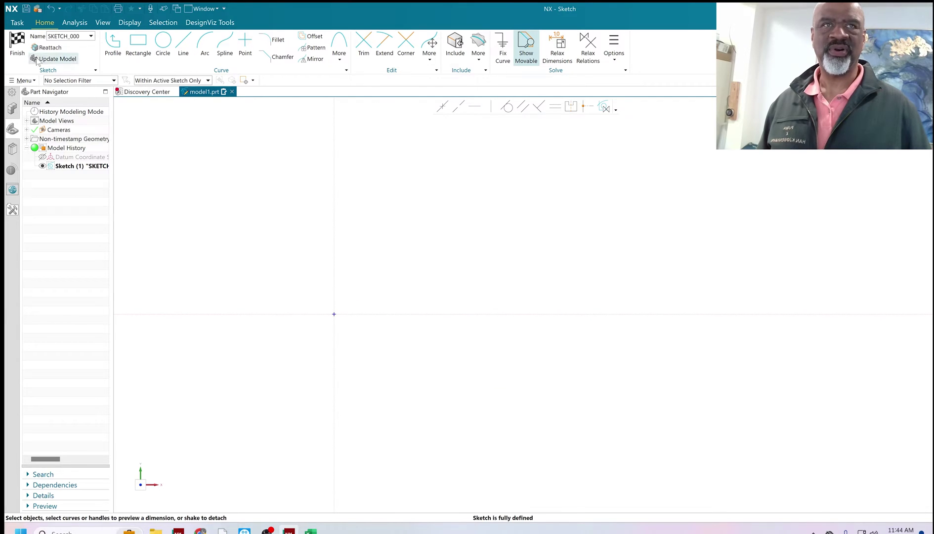
Step: Draw two separate three-point arcs, one slanting up across the vertical axis and a taller one beside it bulging away from the origin
click(204, 47)
click(201, 426)
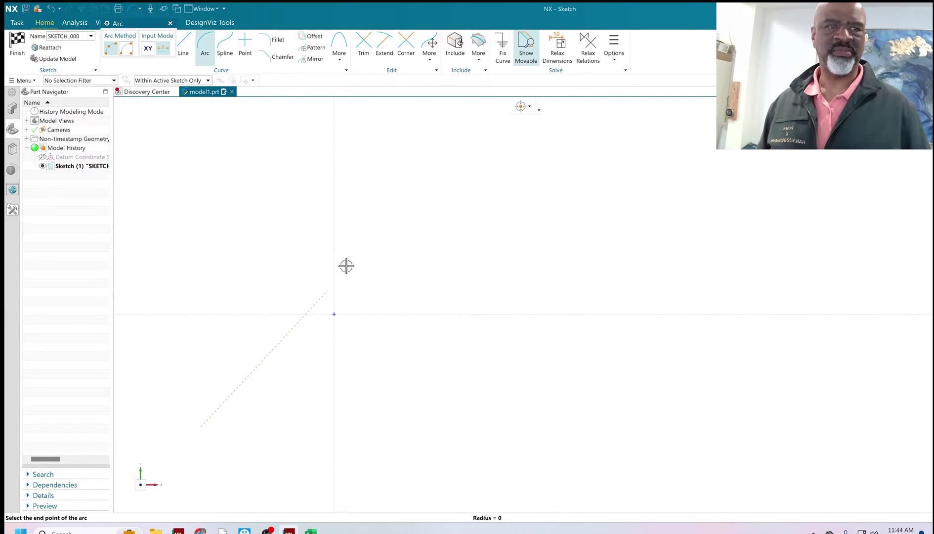
click(366, 159)
click(340, 236)
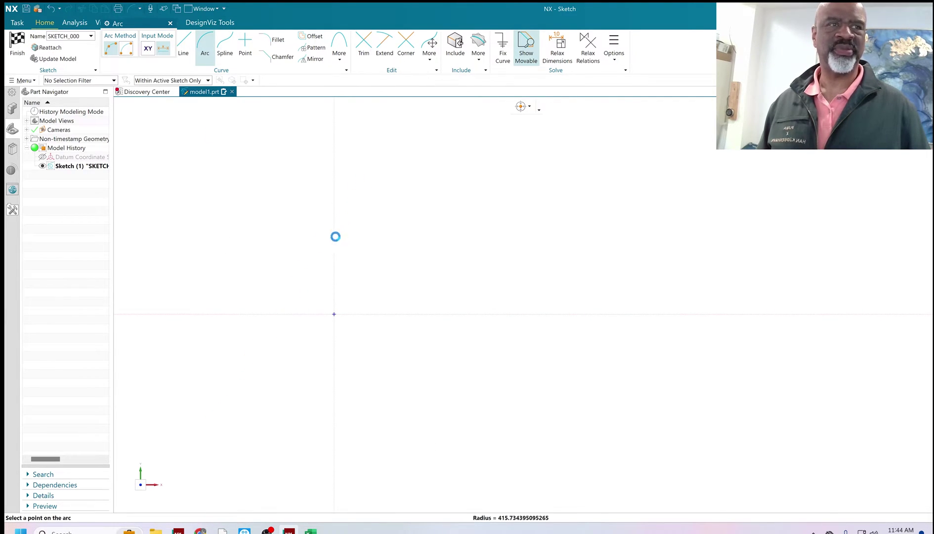
click(473, 159)
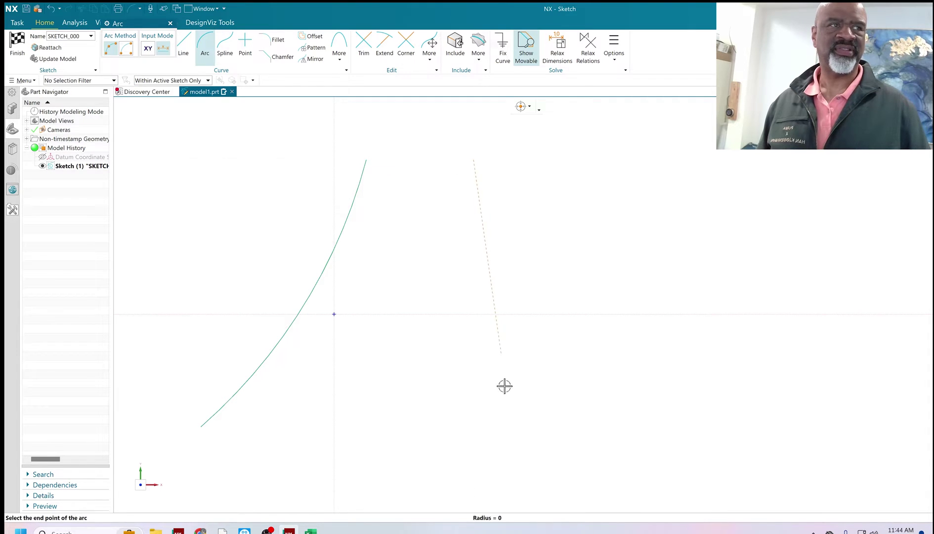
click(473, 485)
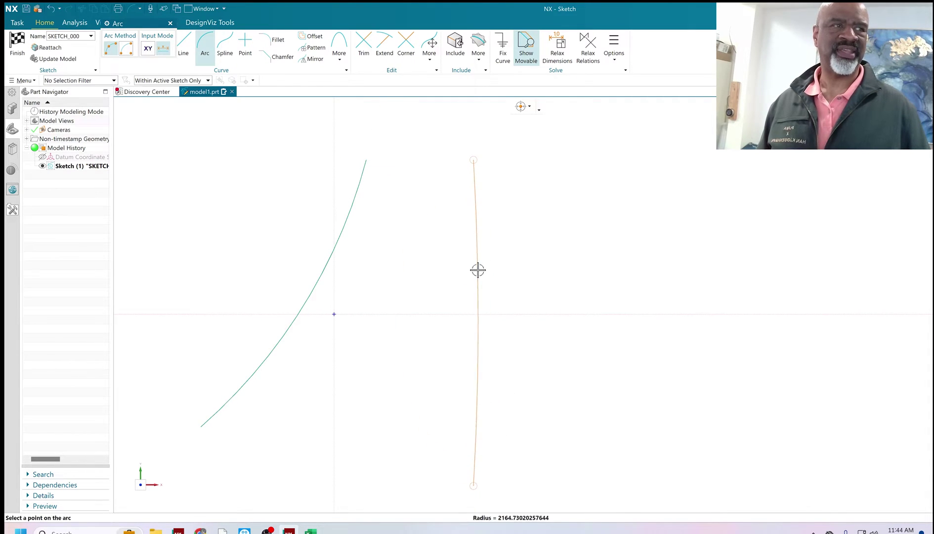
click(496, 263)
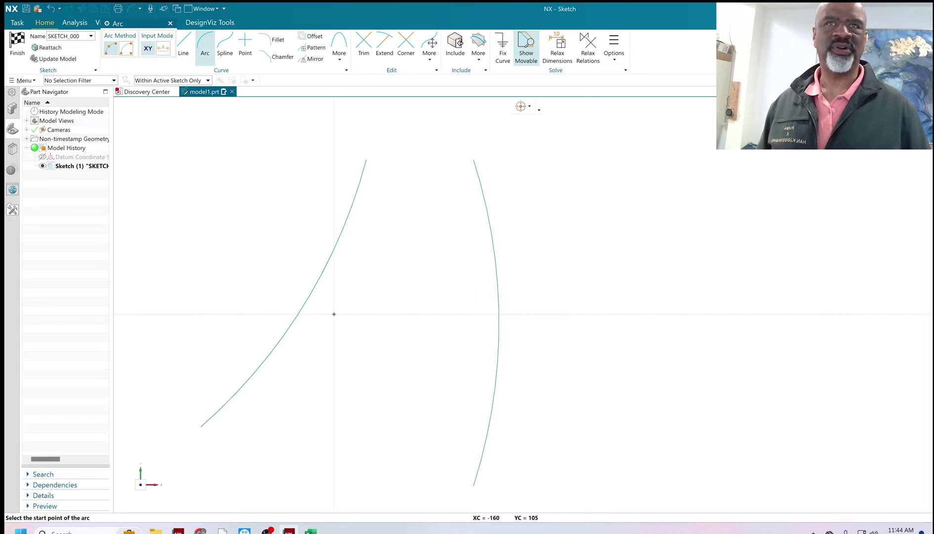
click(171, 24)
Step: Place sketch points on the upper end points of both arcs using the End Point option, and finish the sketch
click(245, 45)
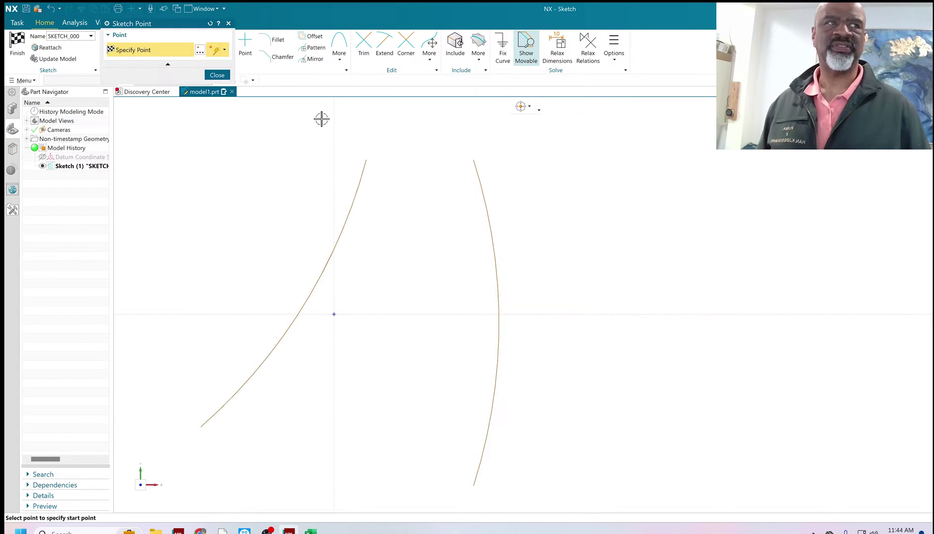
click(220, 50)
click(213, 109)
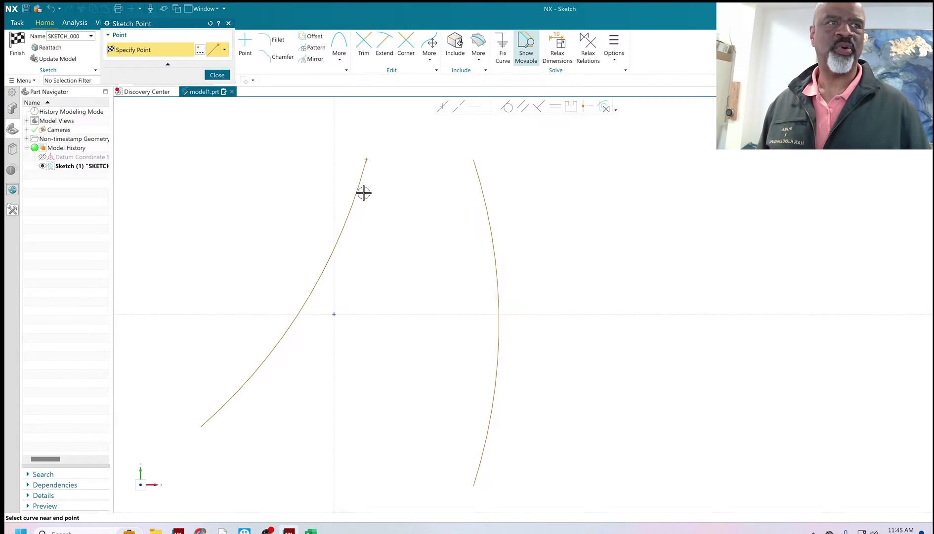
click(477, 169)
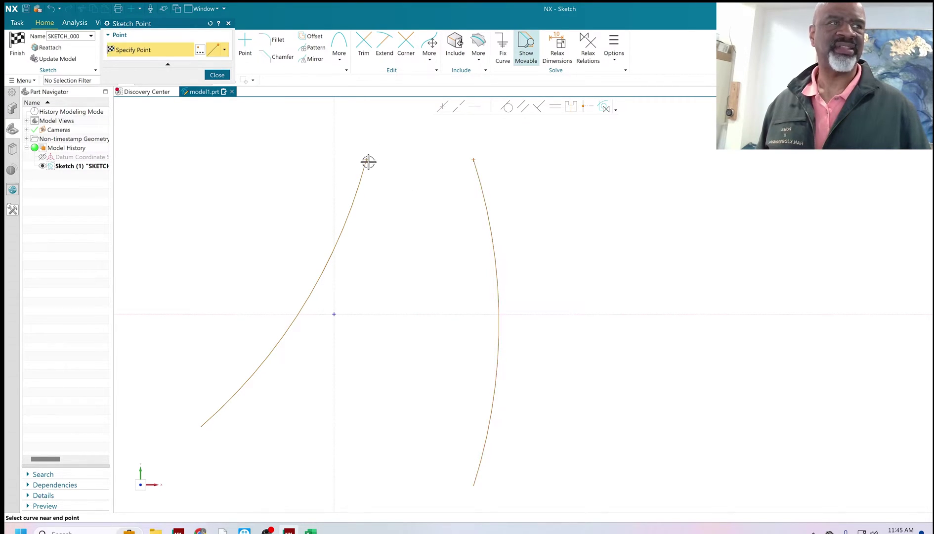
click(17, 43)
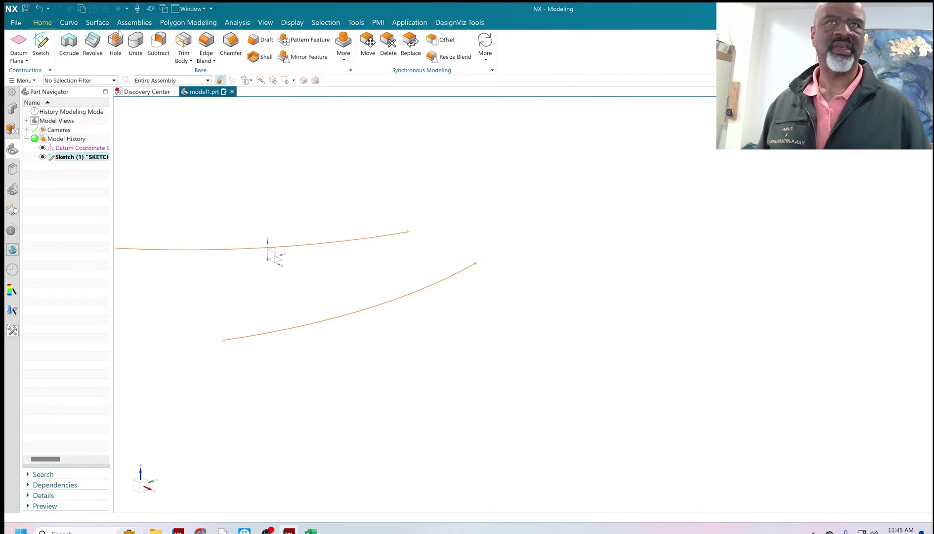
Step: Create a datum axis through the two points at the neighbouring arc ends
click(25, 60)
click(32, 84)
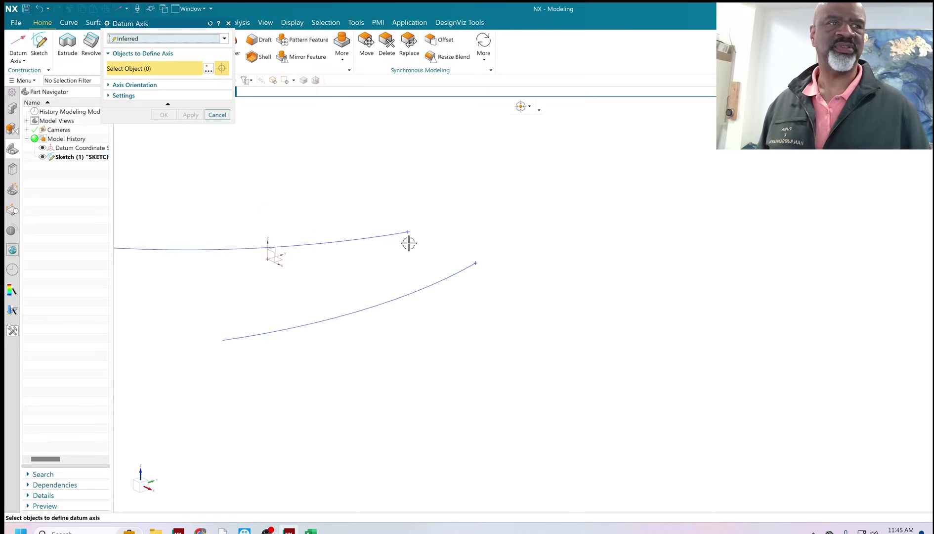
click(407, 232)
click(475, 263)
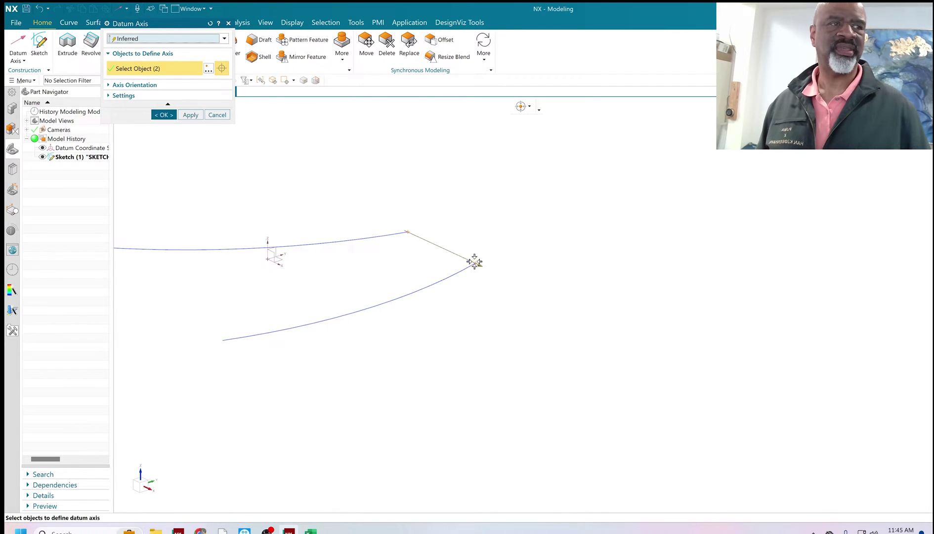
middle_click(475, 263)
Step: Create a datum plane through the datum axis at 90° to the XY plane, stretching its height to 76
click(23, 61)
click(30, 73)
click(429, 242)
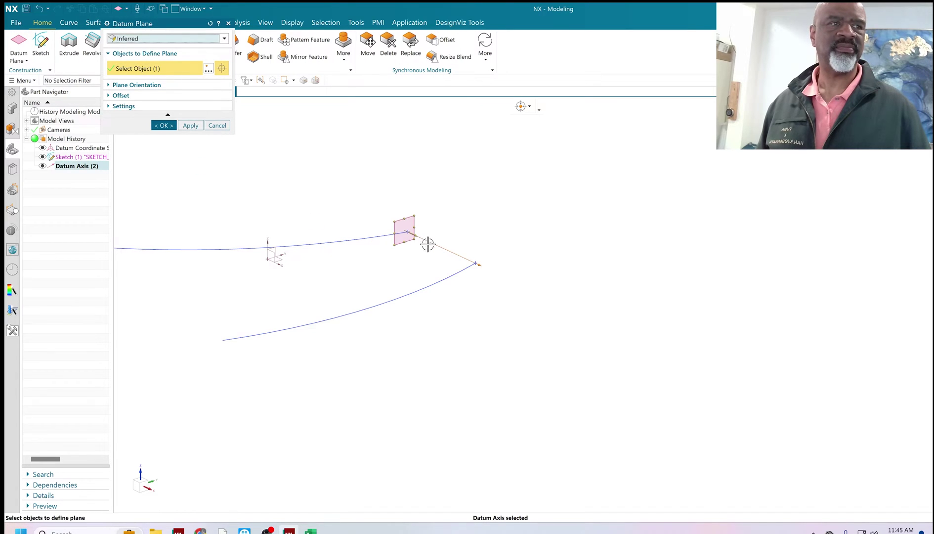
click(280, 259)
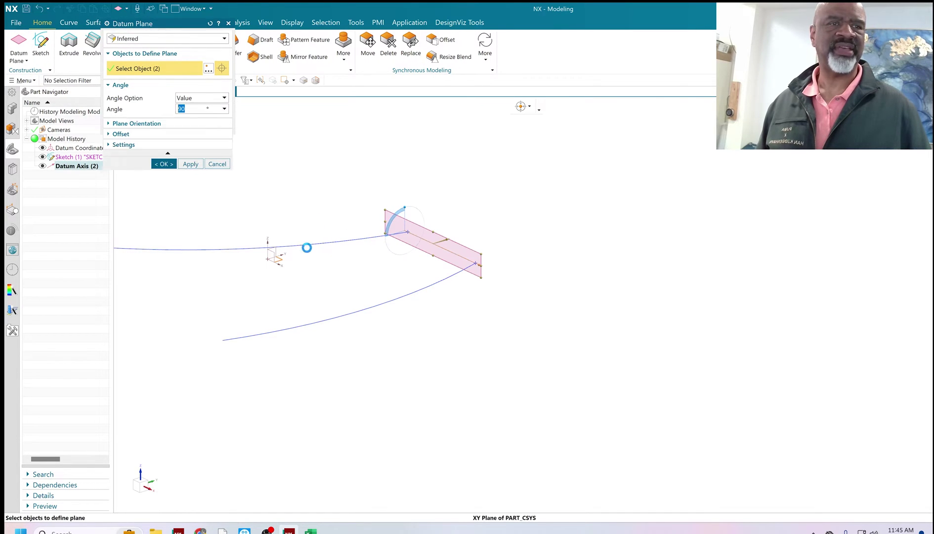
drag(430, 231, 428, 194)
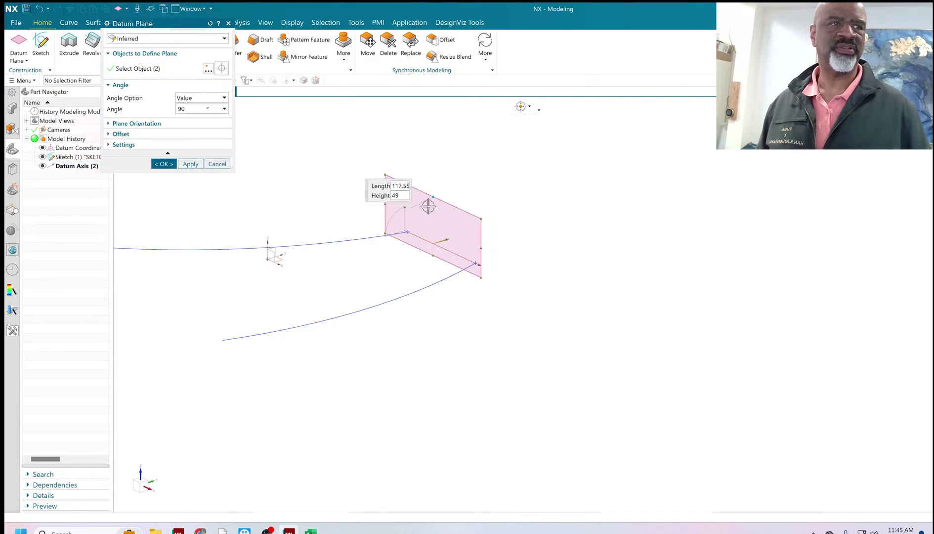
drag(434, 257, 433, 288)
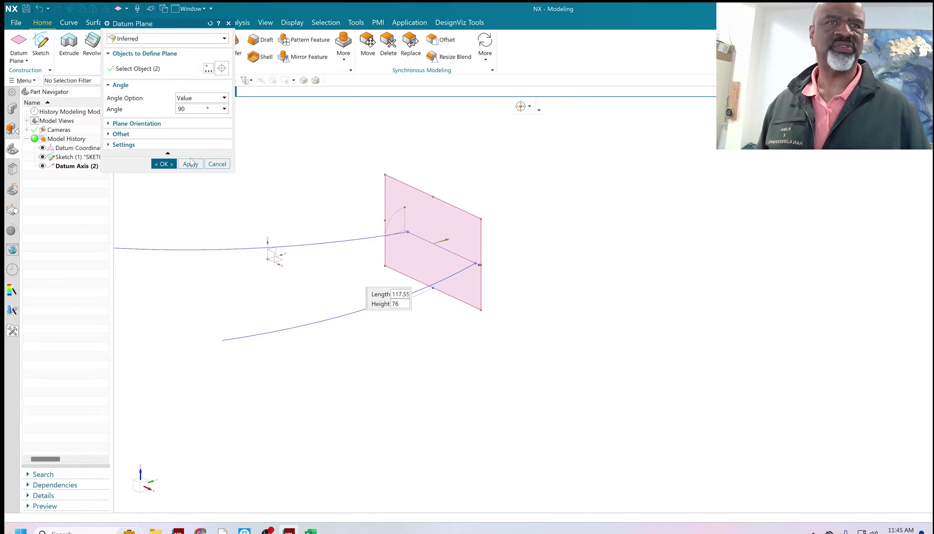
middle_click(267, 244)
Step: Start a new sketch on the datum plane at the arc ends
middle_drag(488, 186, 448, 341)
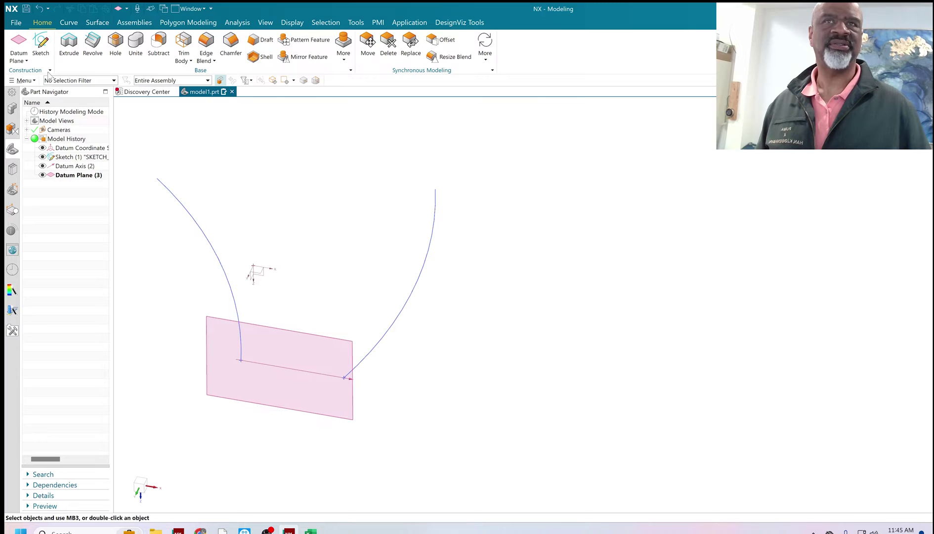
click(40, 43)
click(313, 335)
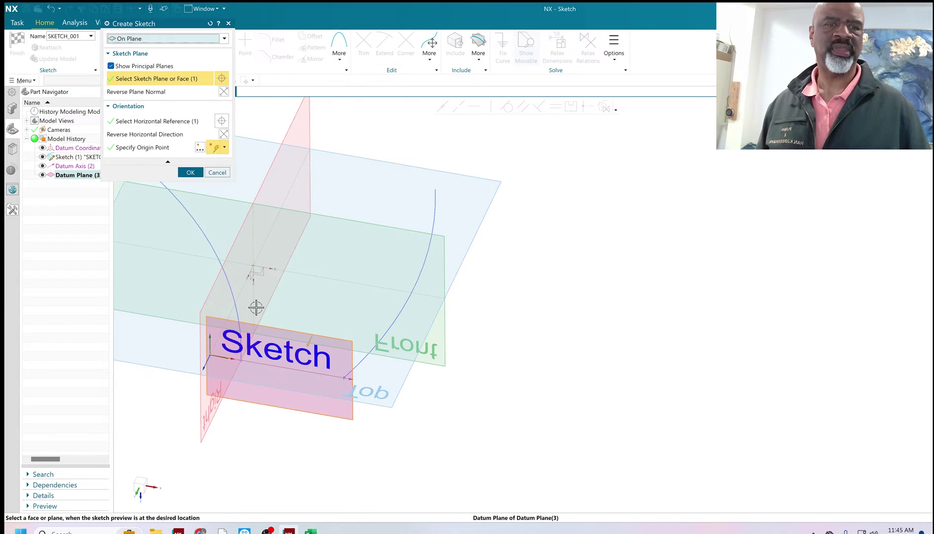
click(190, 172)
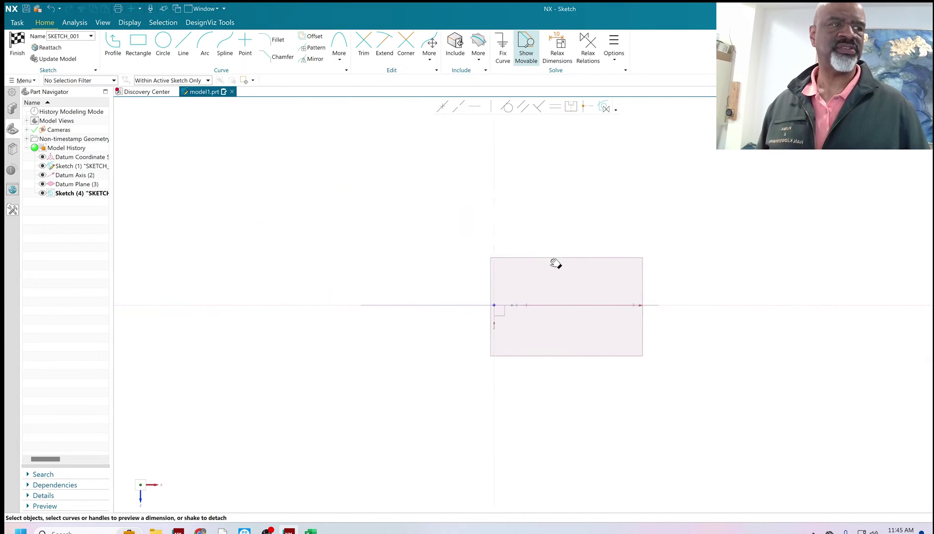
Step: Include the end points of both arcs in the sketch as reference points
middle_drag(389, 195, 400, 221)
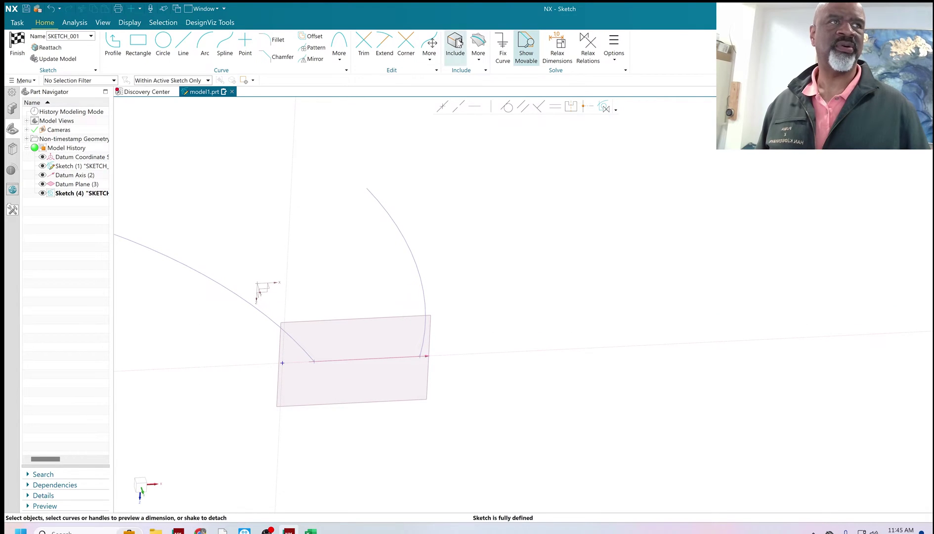
click(456, 47)
drag(300, 347, 342, 388)
drag(407, 333, 435, 385)
click(164, 75)
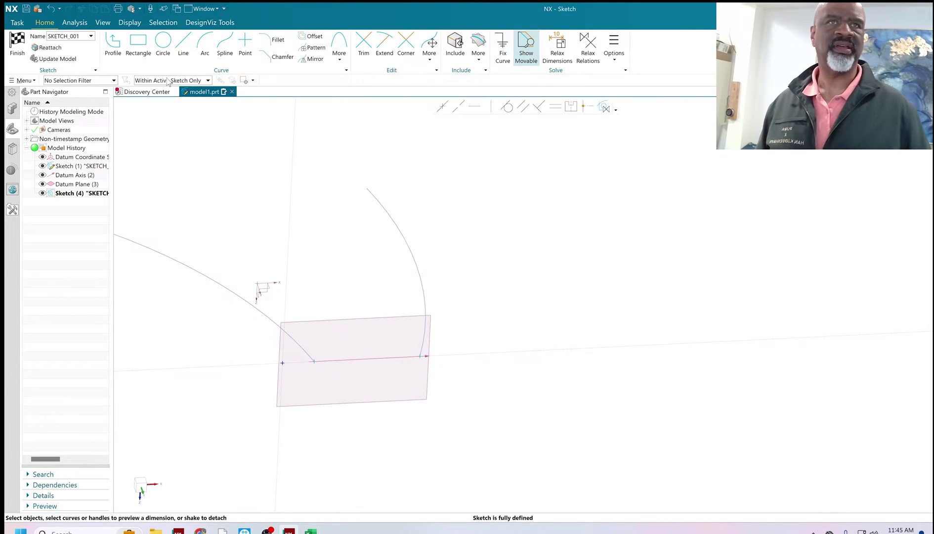
Step: Draw a closed ellipse between the two included points with a 50 mm major radius and a 25 mm minor radius
click(339, 48)
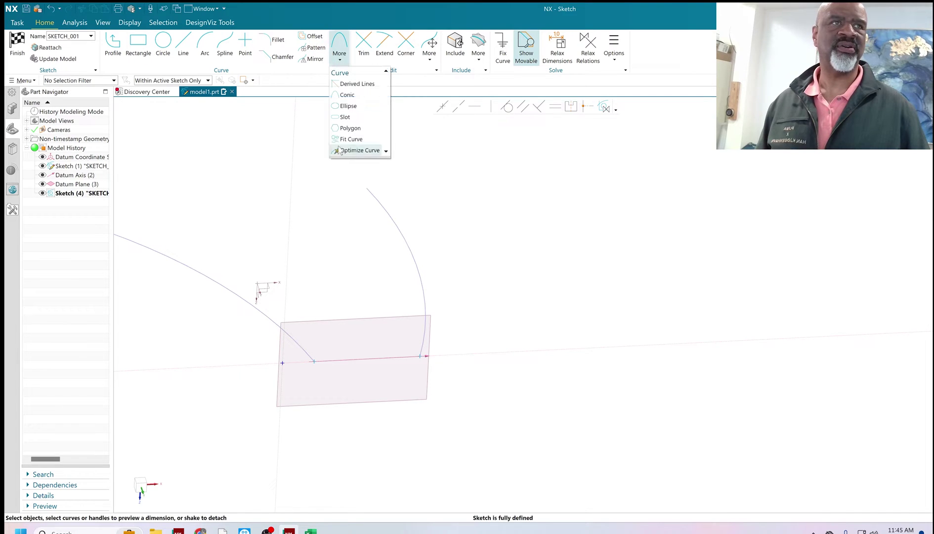
click(349, 107)
click(367, 347)
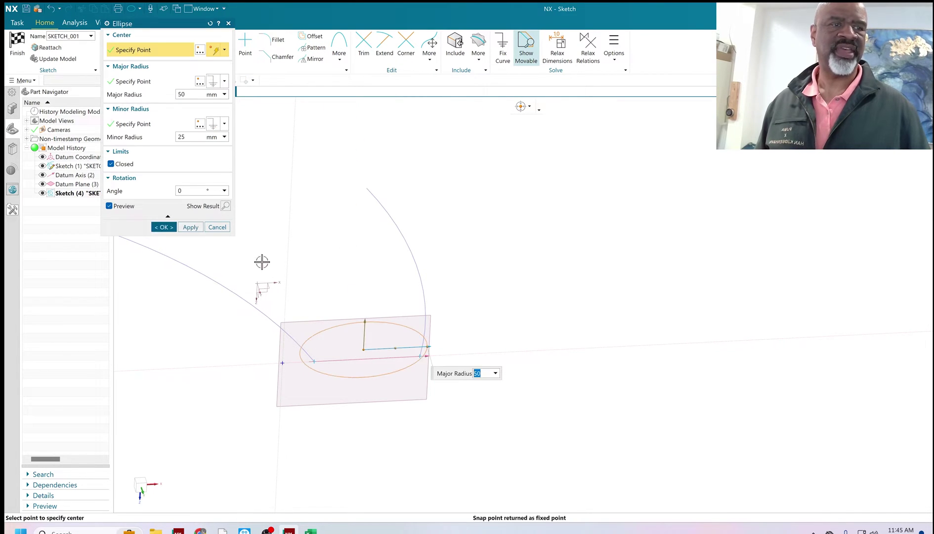
click(163, 227)
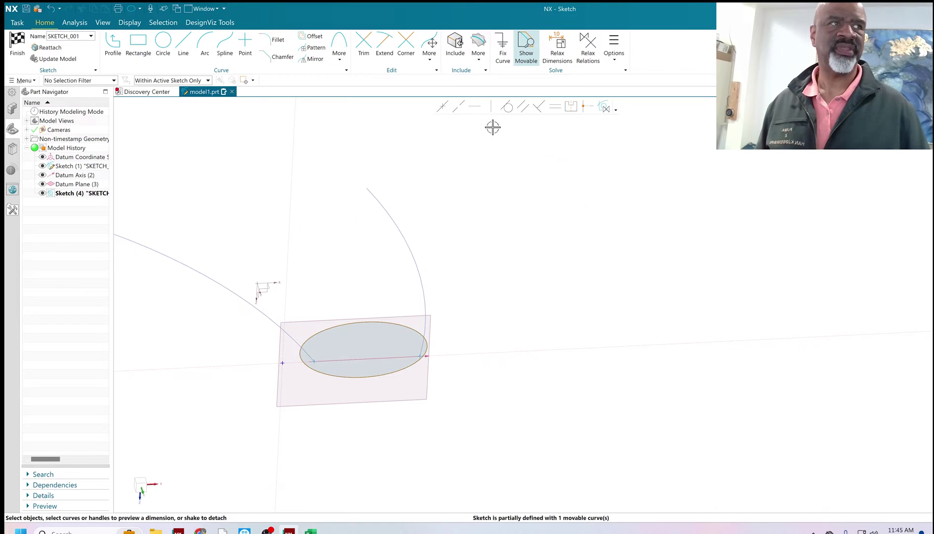
click(472, 108)
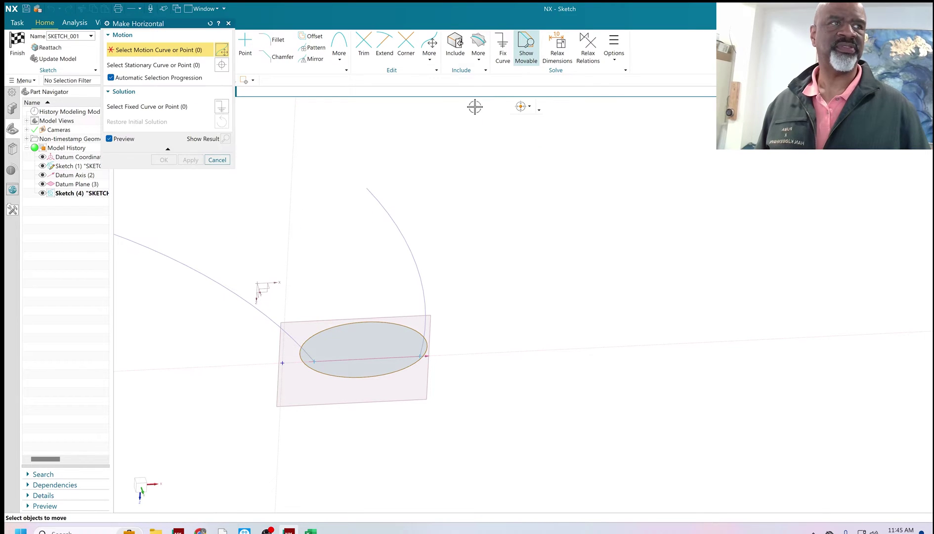
click(374, 323)
click(216, 160)
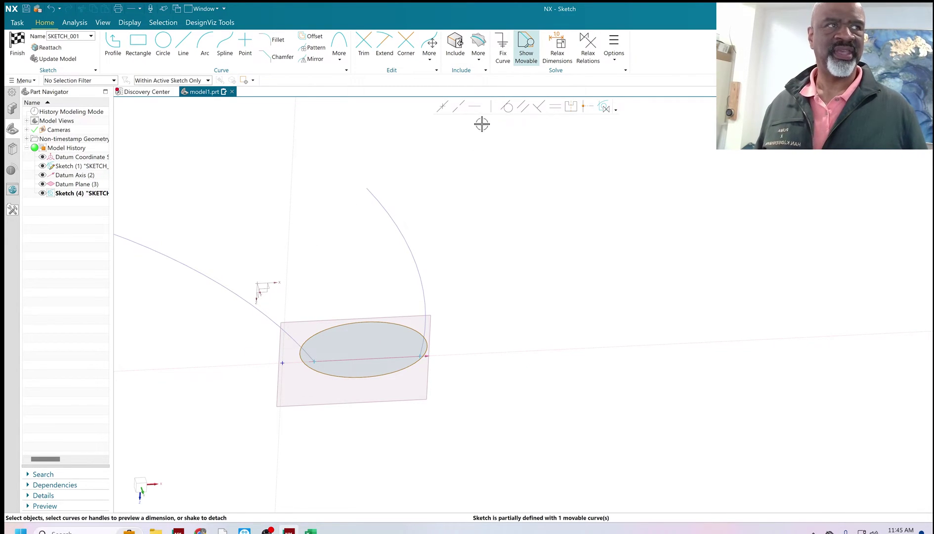
Step: Make the ellipse's centre point coincident with the datum axis
click(442, 106)
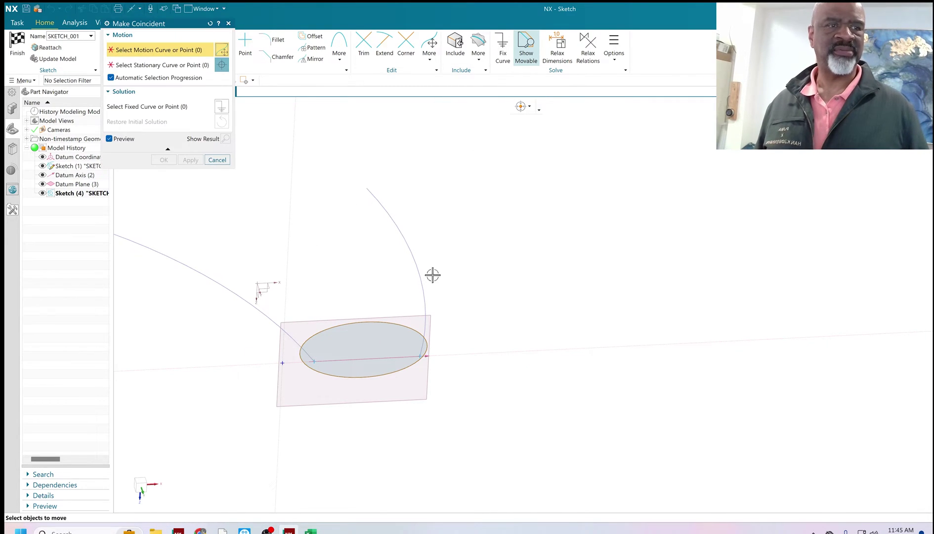
click(364, 350)
click(375, 356)
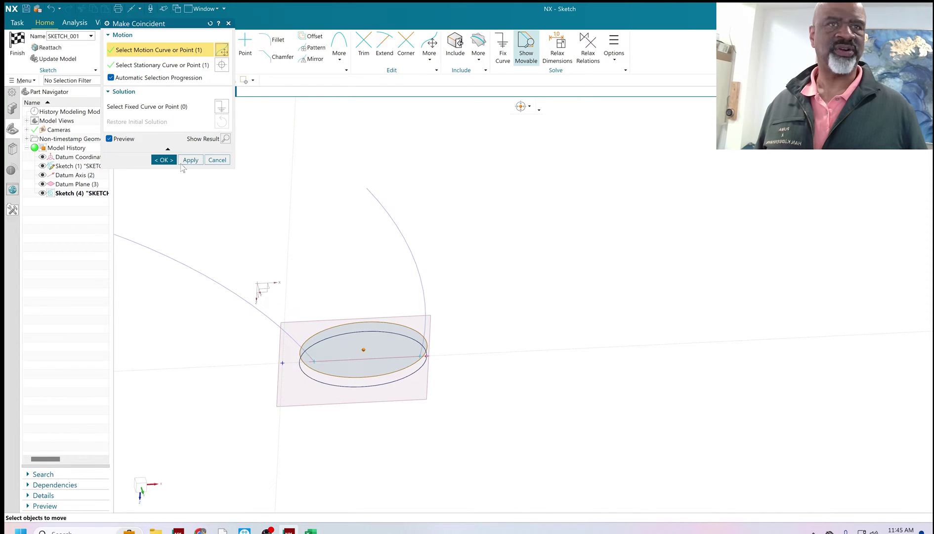
click(163, 161)
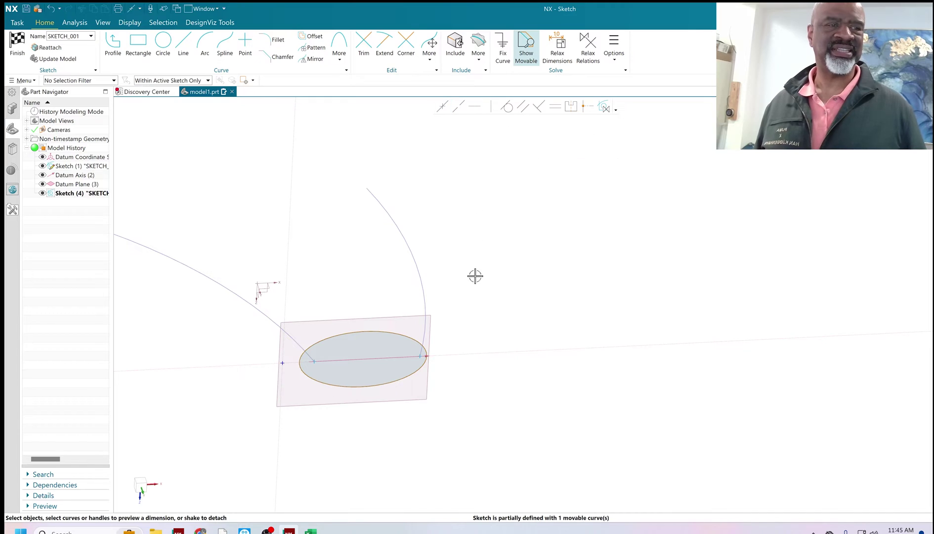
scroll(415, 360, up, 4)
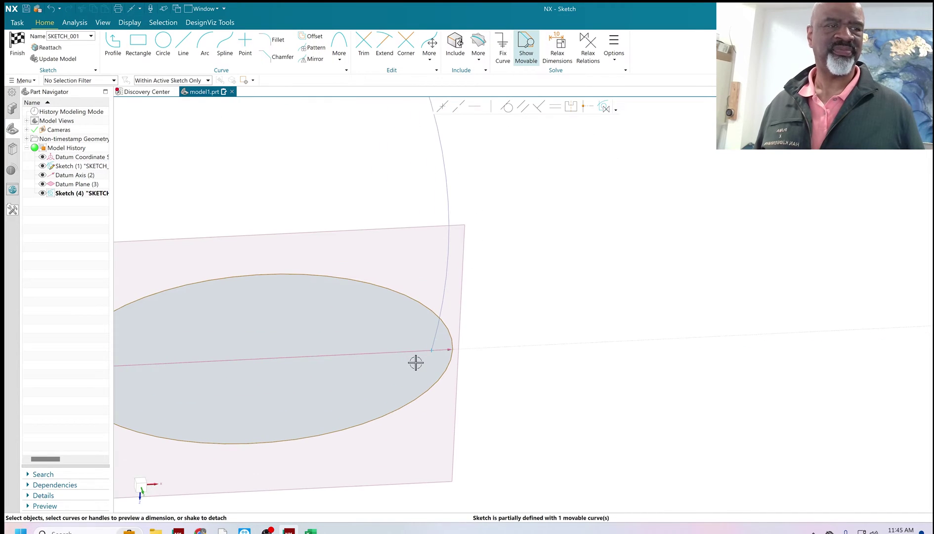
click(451, 357)
click(432, 350)
key(Escape)
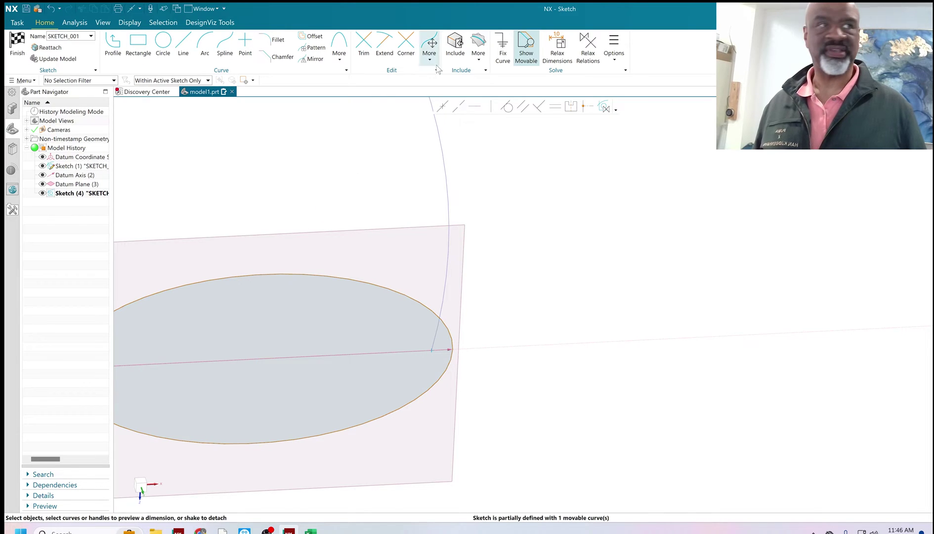
Step: Make the ellipse curve coincident with the included end point of the more strongly outward-bulging arc at the datum axis's arrow end
click(444, 105)
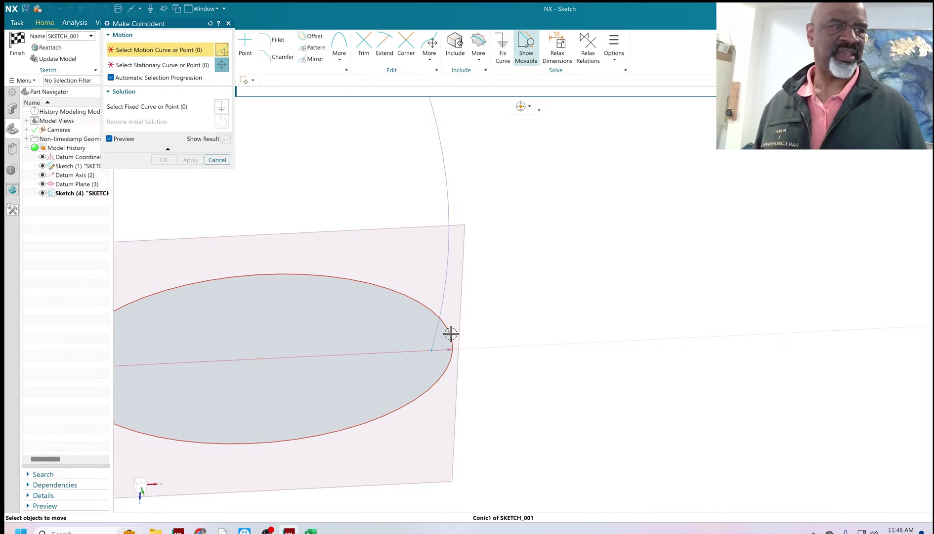
click(447, 356)
click(428, 350)
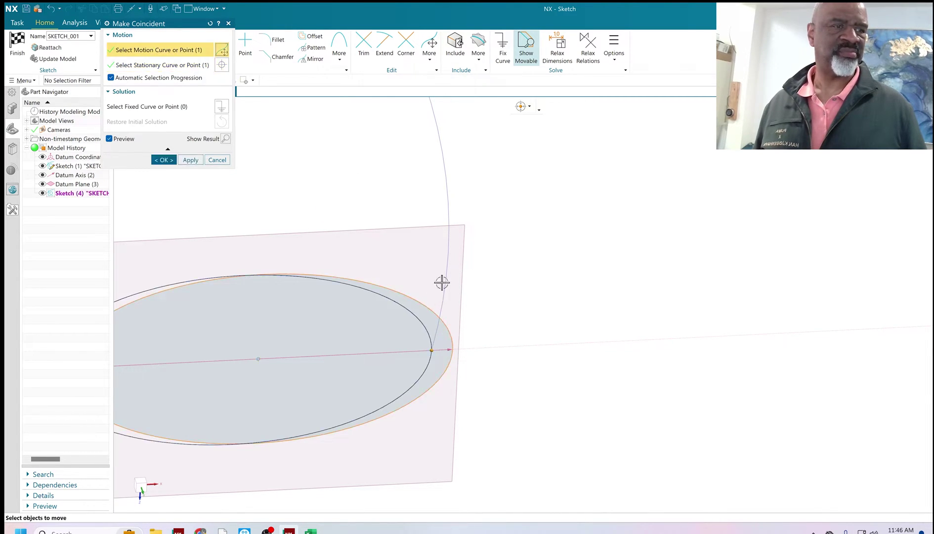
click(191, 160)
scroll(298, 298, down, 3)
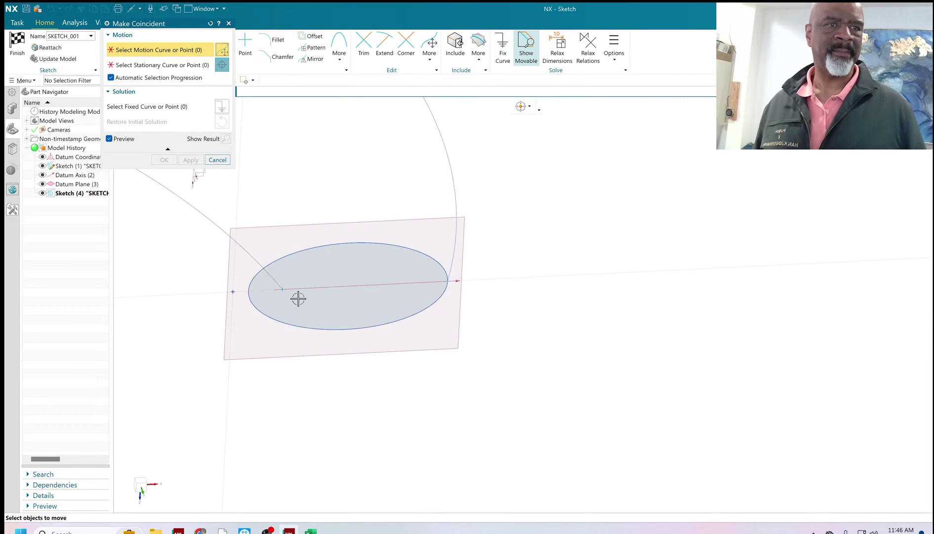
Step: Make the ellipse curve coincident with the included end point of the other arc, opposite the datum axis's arrow end
scroll(234, 282, up, 4)
click(222, 269)
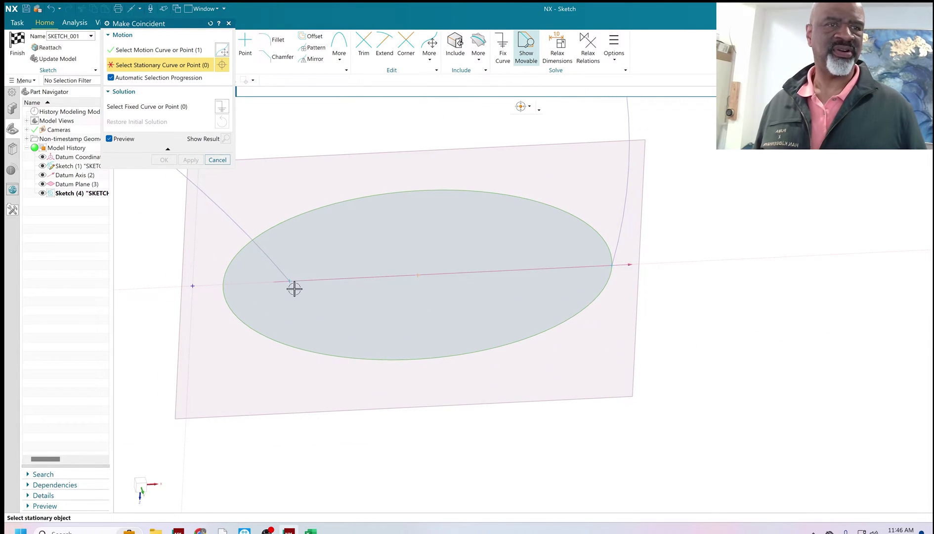
click(290, 281)
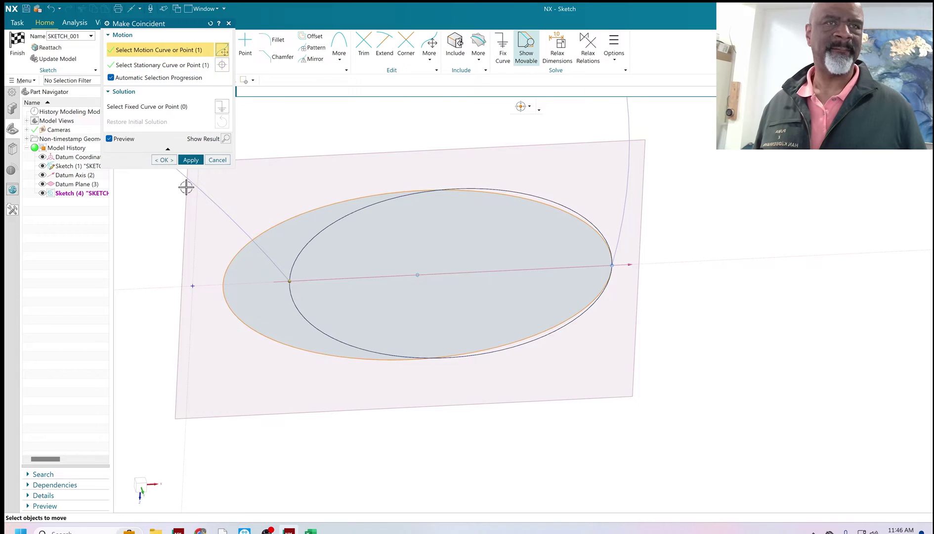
click(164, 159)
Step: Dimension the ellipse's extent perpendicular to the datum axis, from the axis to the curve, and set it to 30 mm
scroll(453, 285, down, 3)
scroll(505, 245, up, 3)
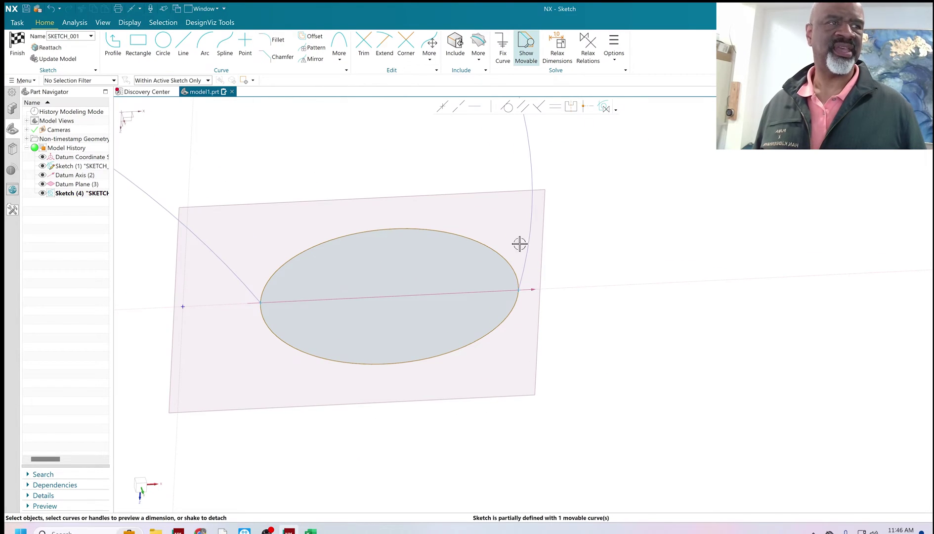
key(d)
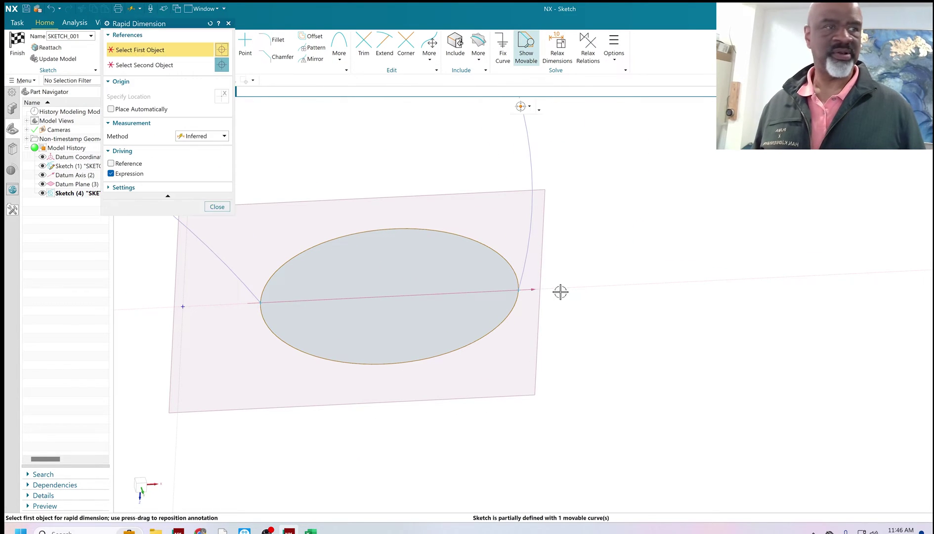
click(408, 295)
click(392, 227)
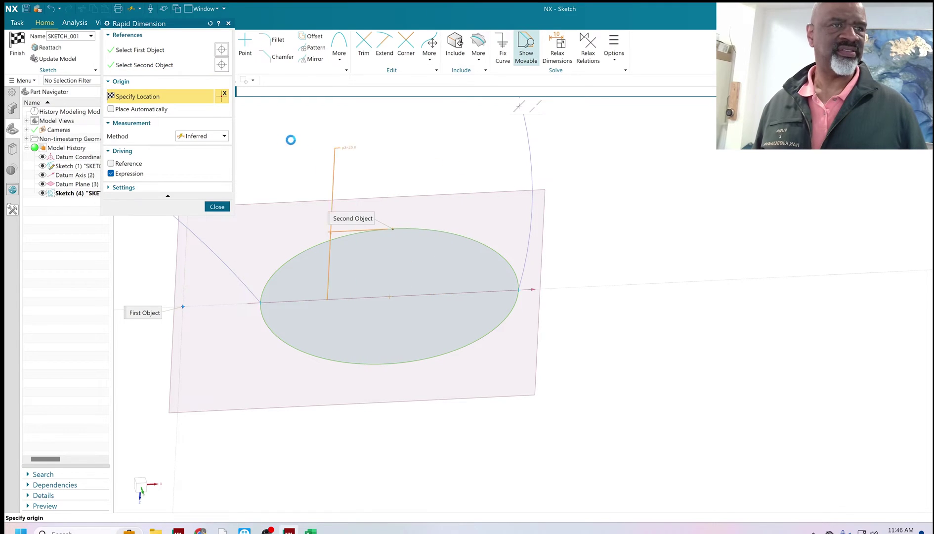
click(315, 152)
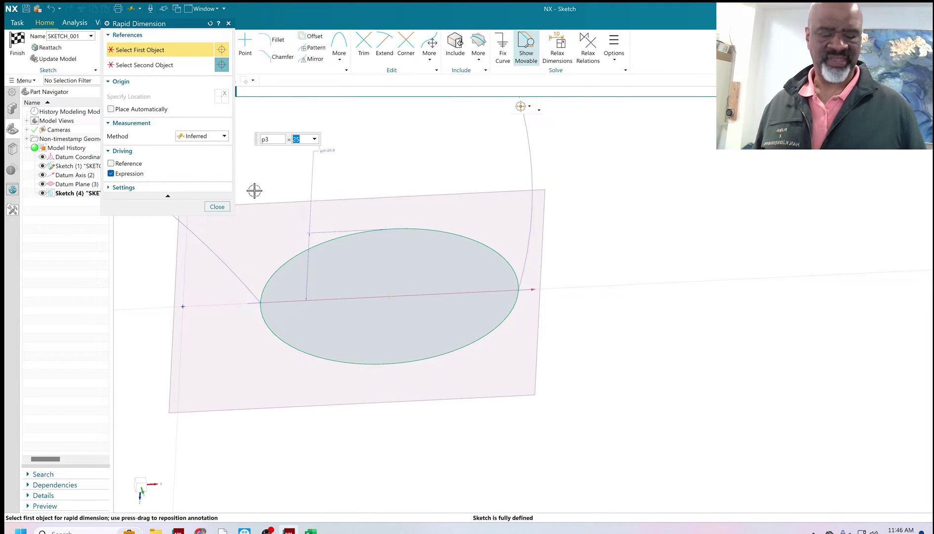
text(30)
key(Return)
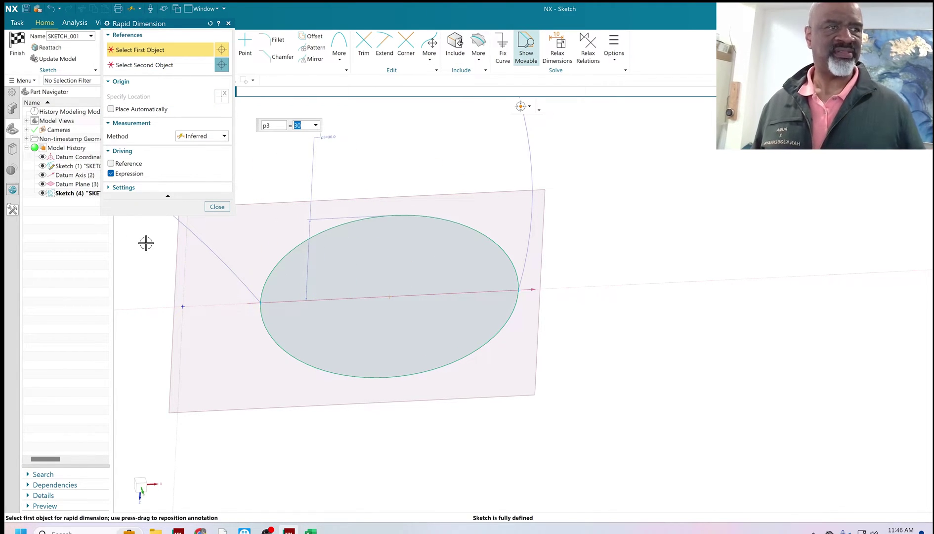
click(222, 209)
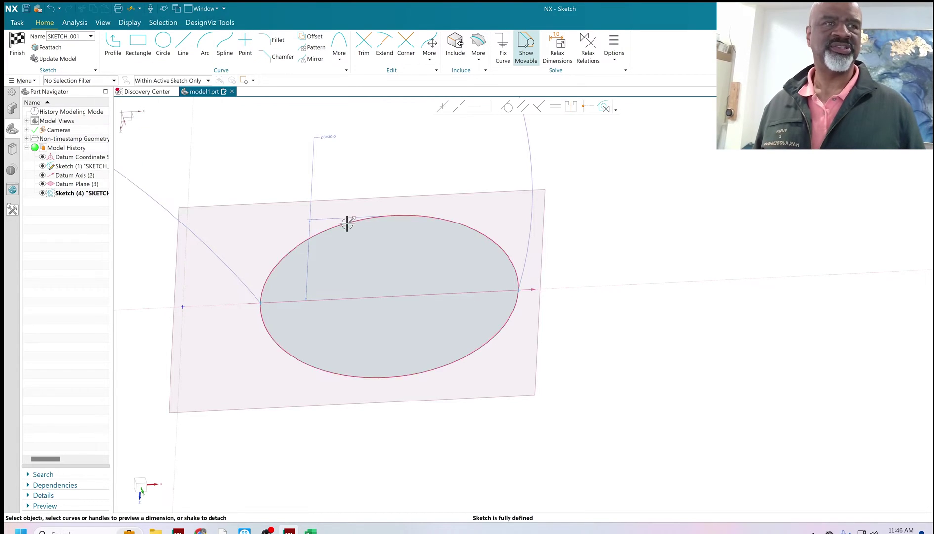
Step: Finish the ellipse sketch
scroll(385, 262, down, 5)
mouse_move(424, 303)
middle_down()
mouse_move(438, 317)
mouse_move(492, 317)
mouse_move(416, 306)
middle_up()
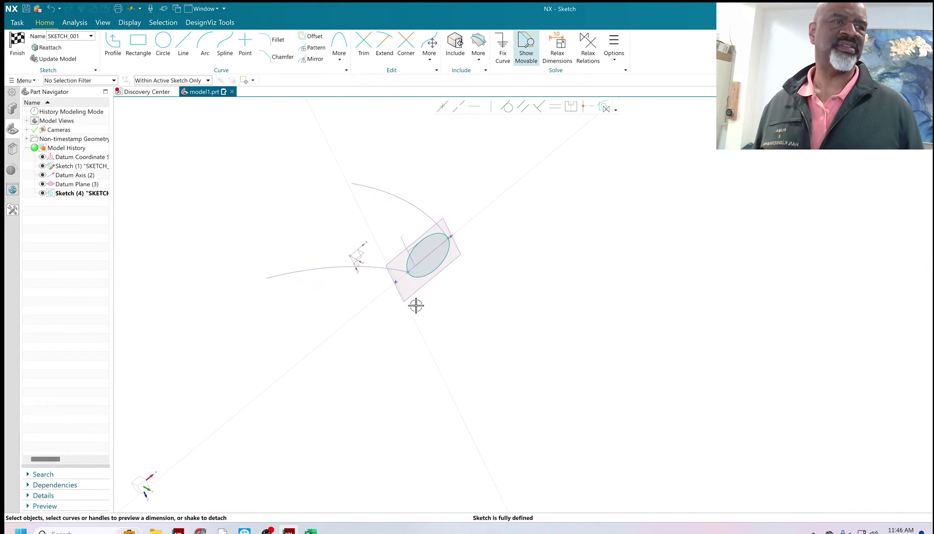
click(17, 44)
Step: Start a Swept surface with the ellipse as its section, using the Single Curve rule
scroll(310, 256, down, 2)
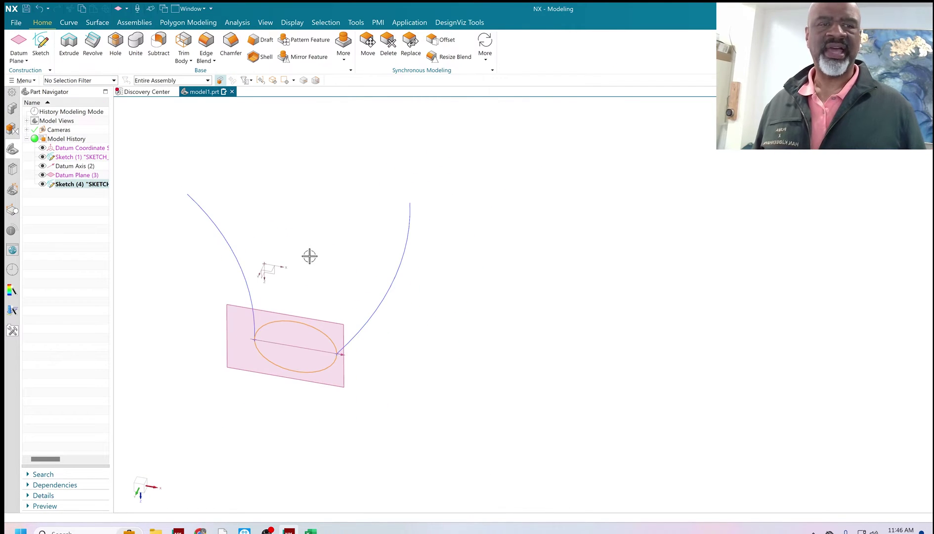
middle_drag(315, 290, 406, 295)
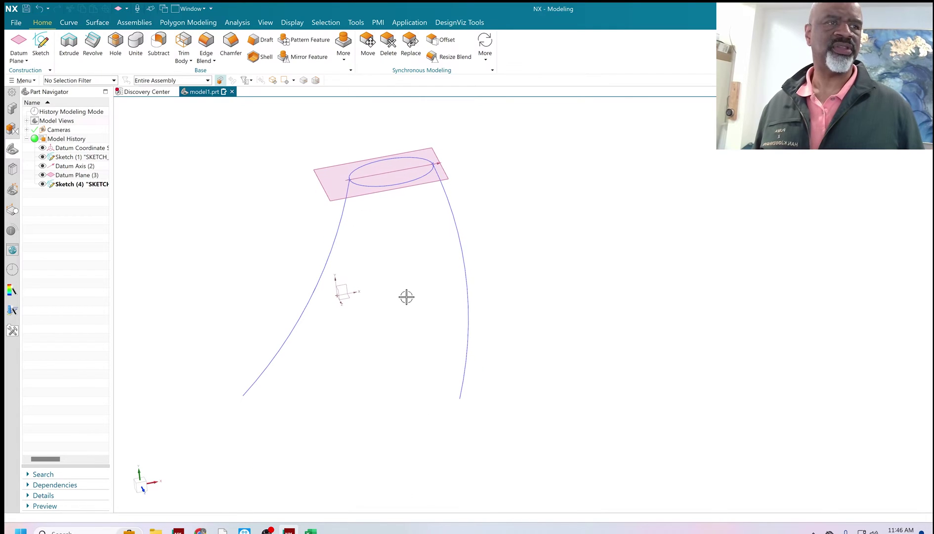
click(97, 22)
click(91, 44)
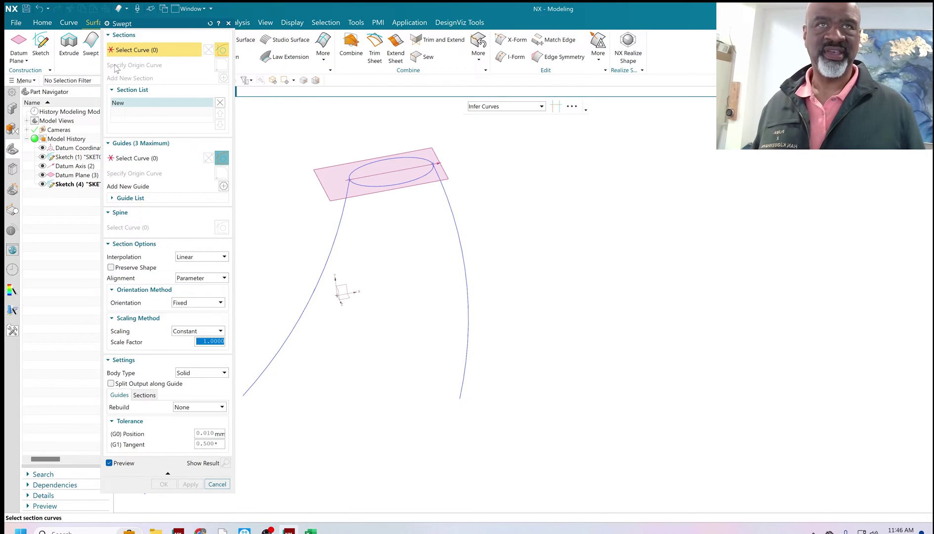
click(518, 109)
click(494, 119)
click(393, 187)
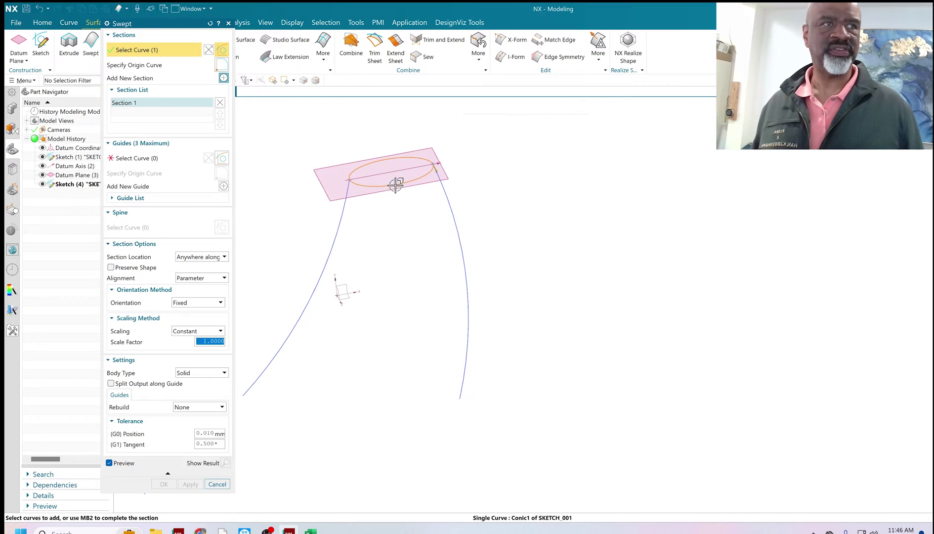
Step: Pick the outward-bulging arc at the datum axis's arrow end as the sweep's first guide, using the Single Curve rule
click(111, 158)
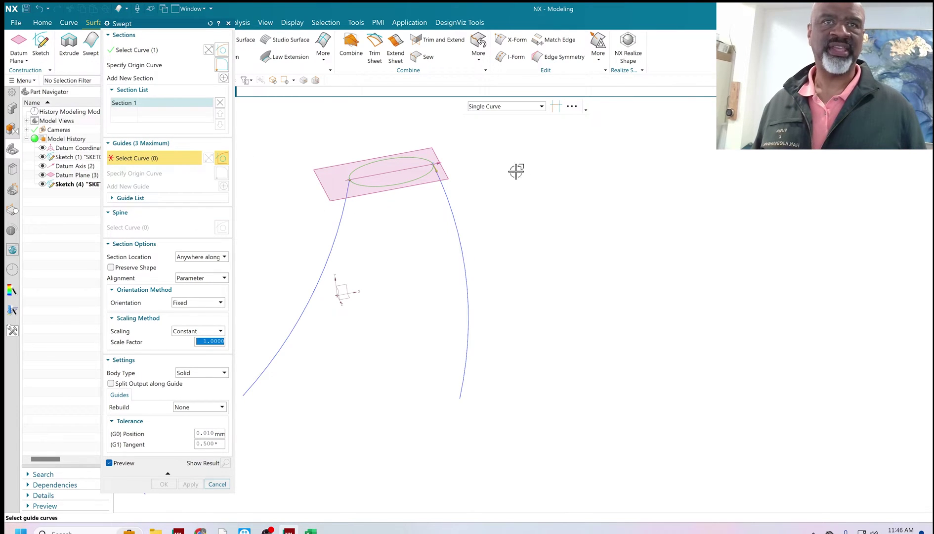
click(527, 109)
click(491, 115)
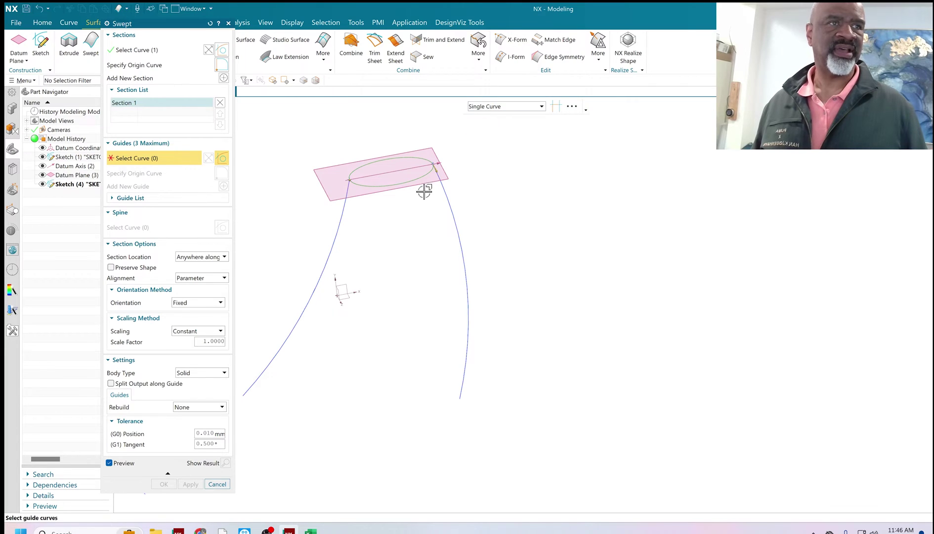
click(438, 177)
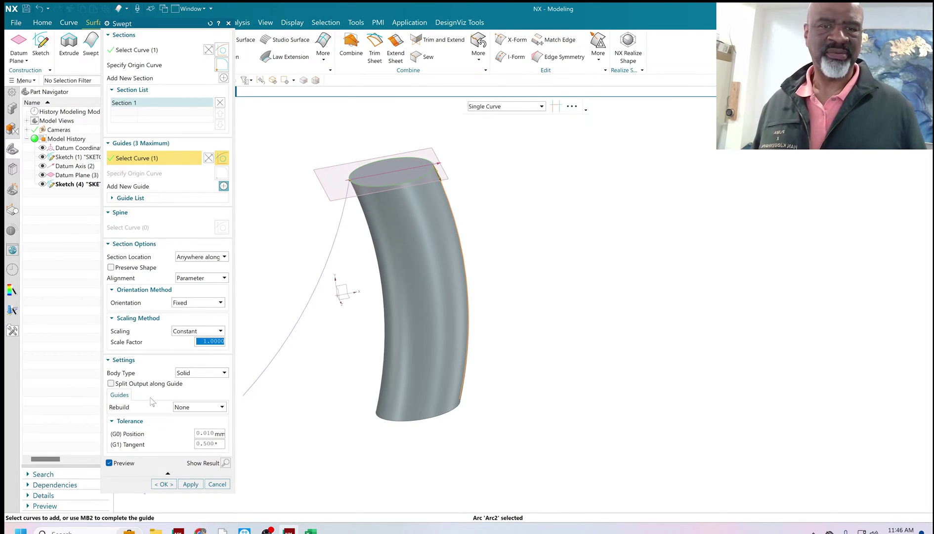
Step: Set the sweep's body type to Sheet and create it with the remaining arc as second guide
click(200, 373)
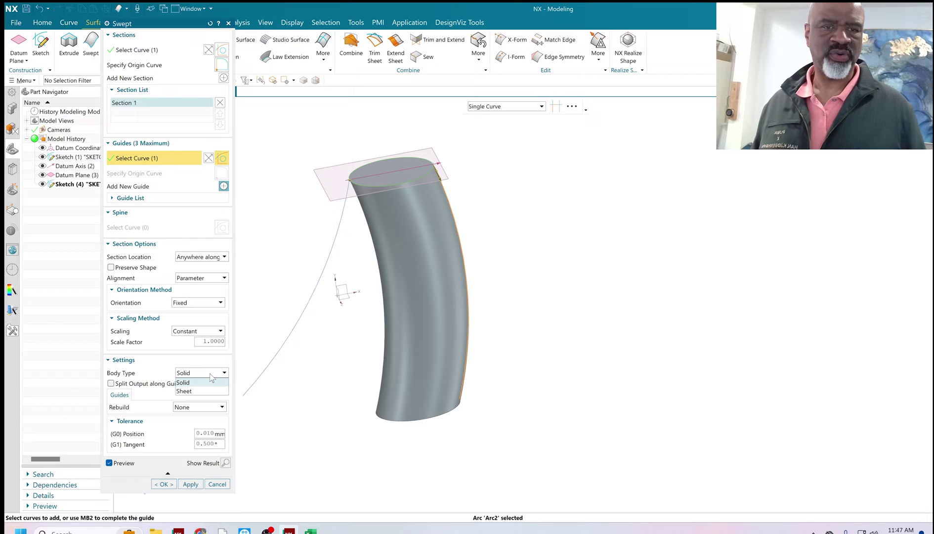
click(191, 392)
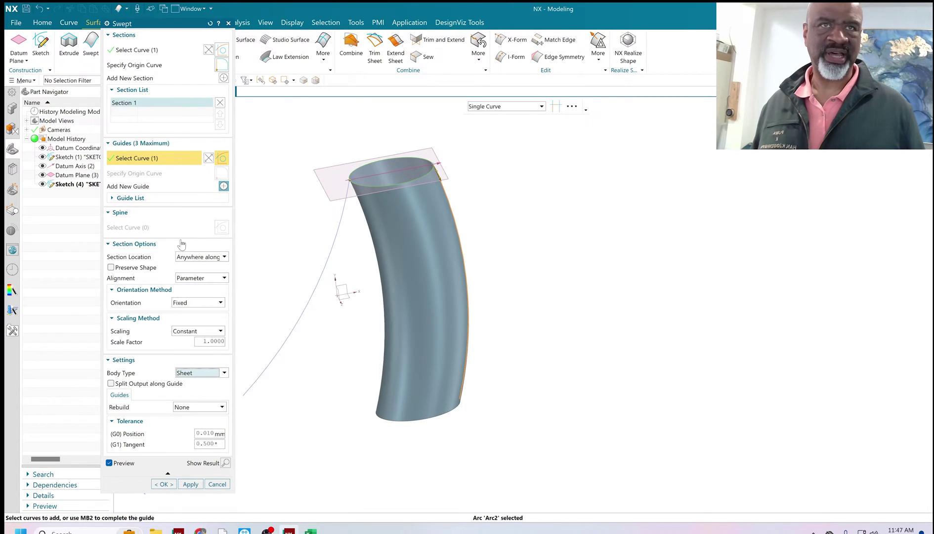
click(224, 186)
click(334, 214)
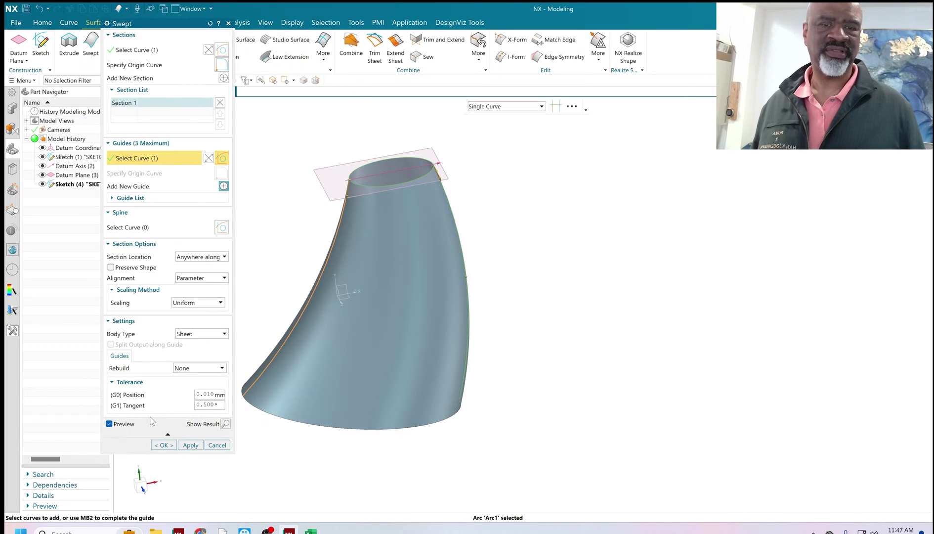
click(164, 445)
middle_drag(560, 303, 379, 175)
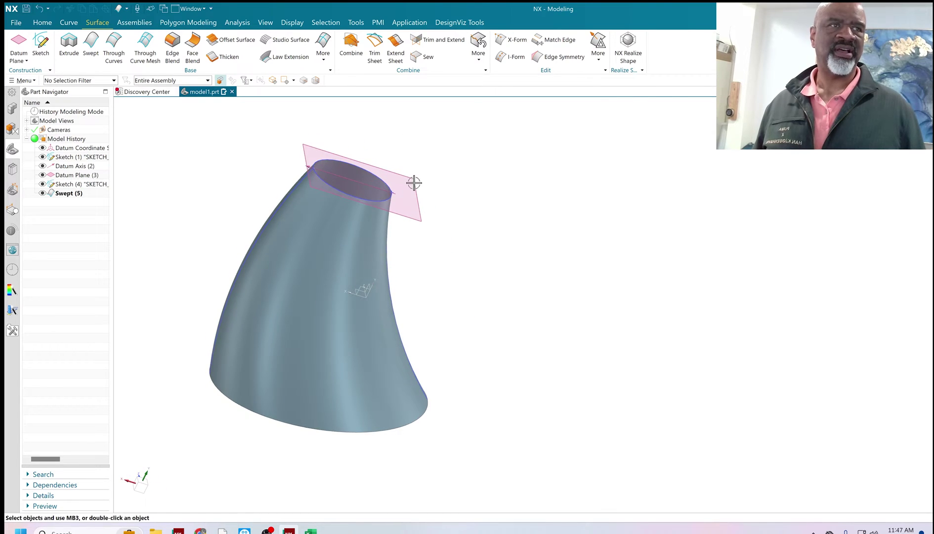
middle_drag(442, 275, 408, 235)
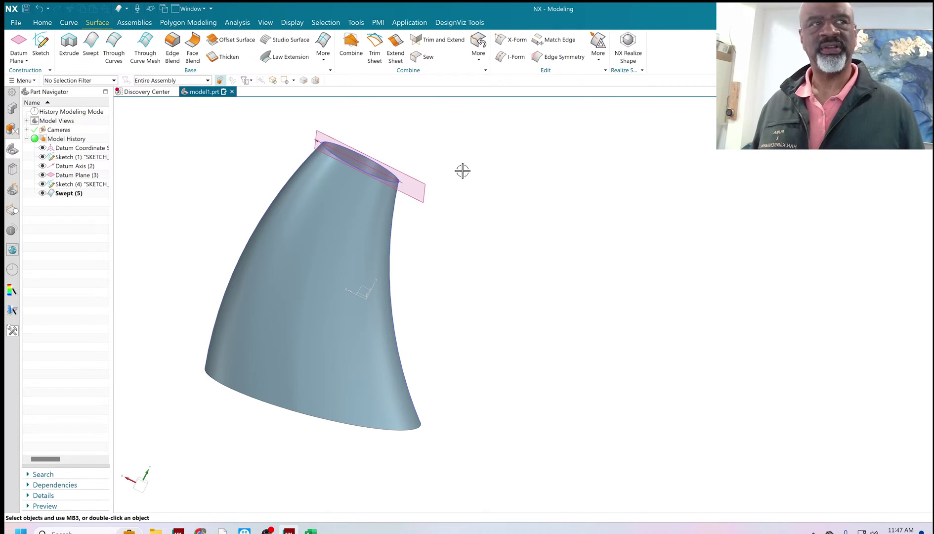
scroll(453, 171, up, 2)
shift+middle_drag(442, 133, 438, 192)
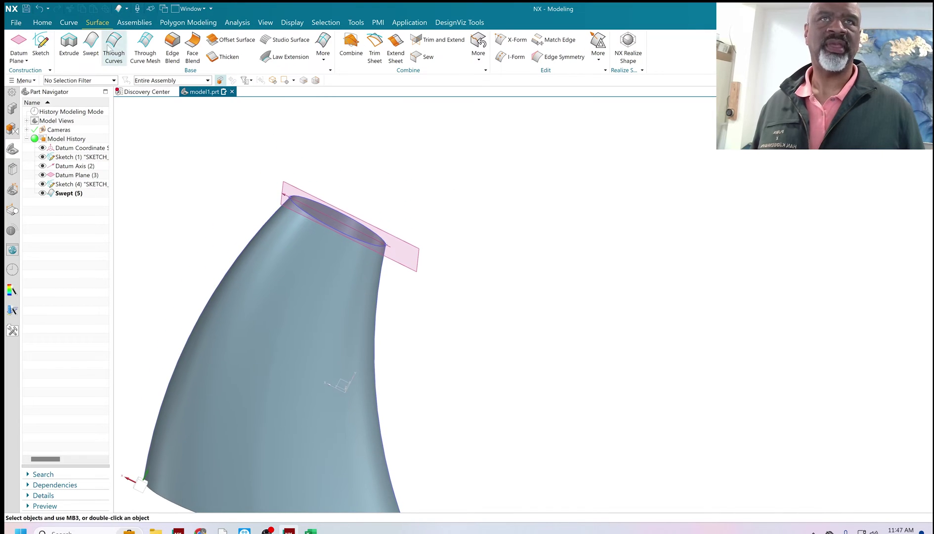
click(69, 23)
click(106, 47)
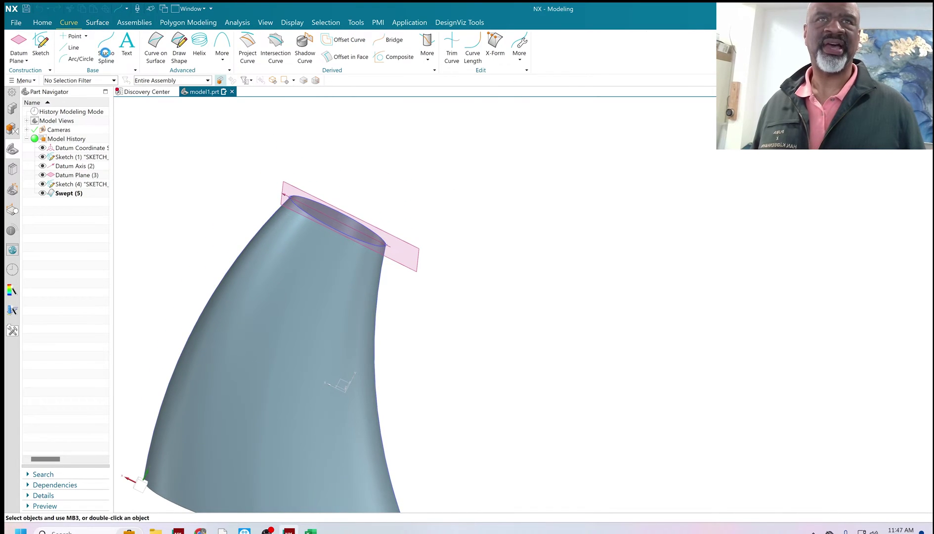
scroll(286, 193, up, 3)
scroll(289, 206, up, 2)
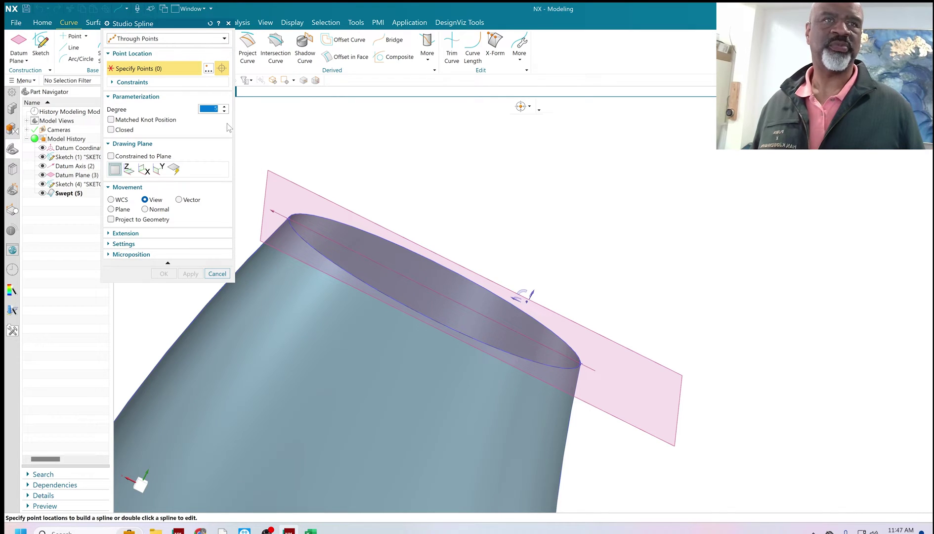
click(154, 83)
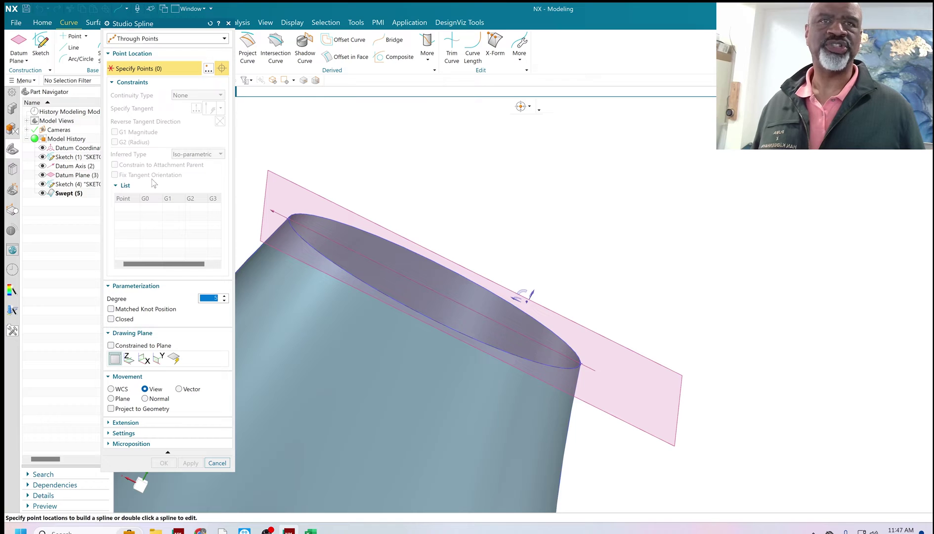
scroll(288, 208, up, 2)
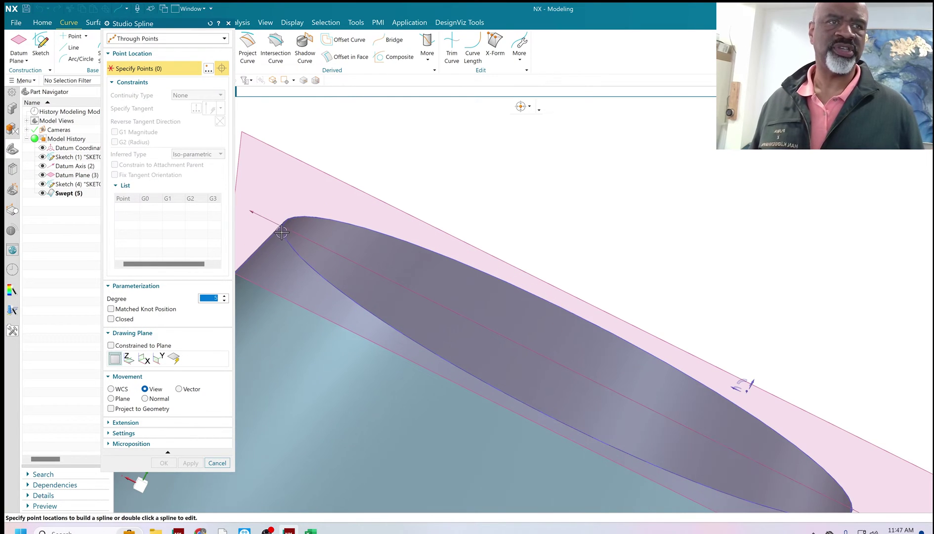
click(282, 227)
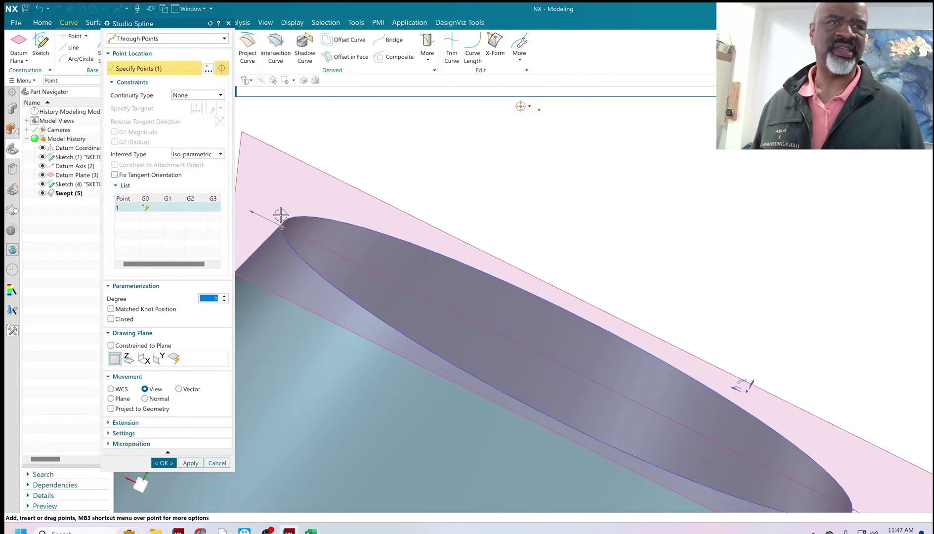
key(Escape)
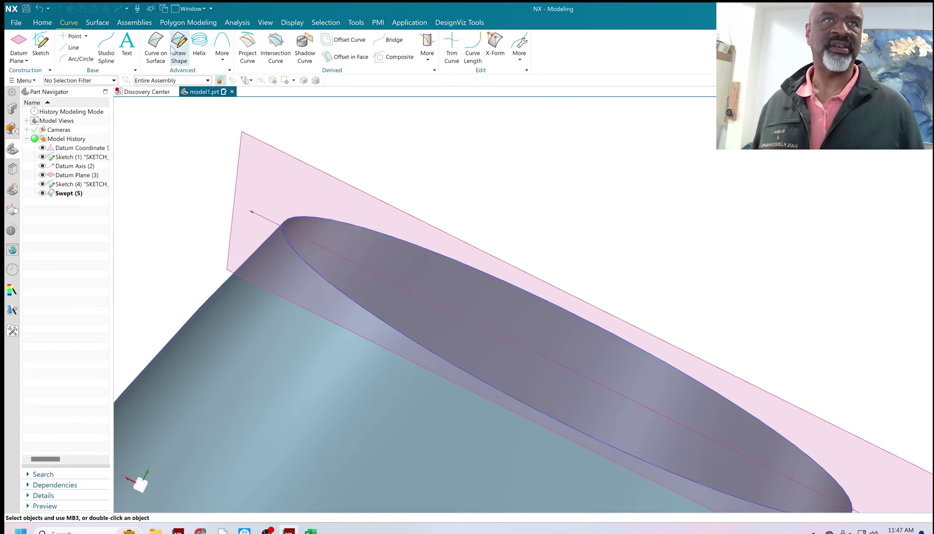
Step: Start a through-points Studio Spline between both guide arcs' end points at the elliptical opening, constraining its ends to continue from the arcs
click(106, 52)
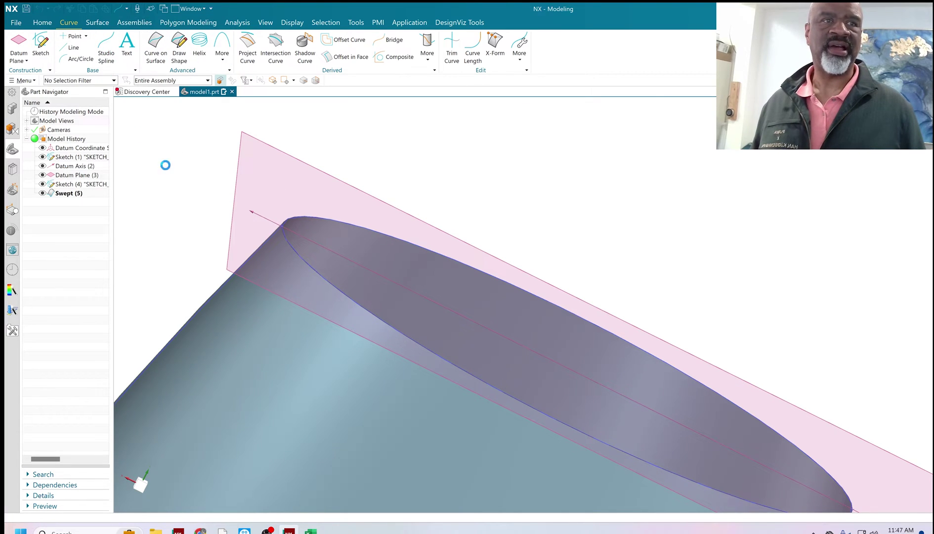
click(281, 228)
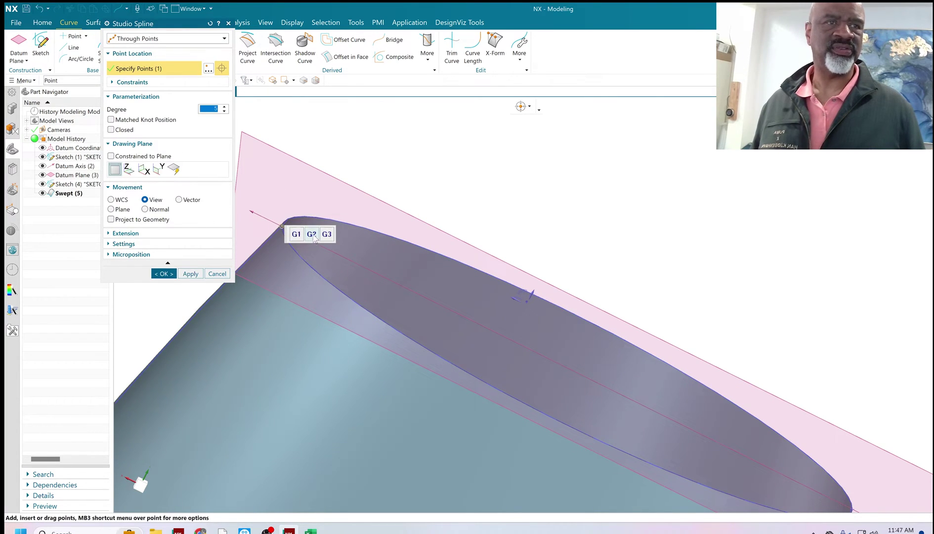
mouse_move(323, 188)
middle_down()
mouse_move(308, 156)
mouse_move(603, 233)
mouse_move(490, 236)
middle_up()
scroll(487, 223, up, 2)
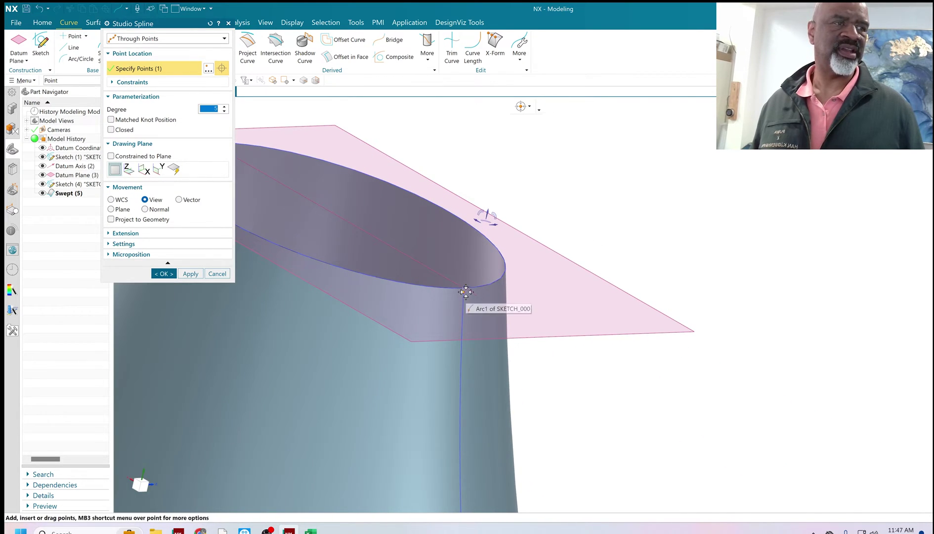
click(464, 290)
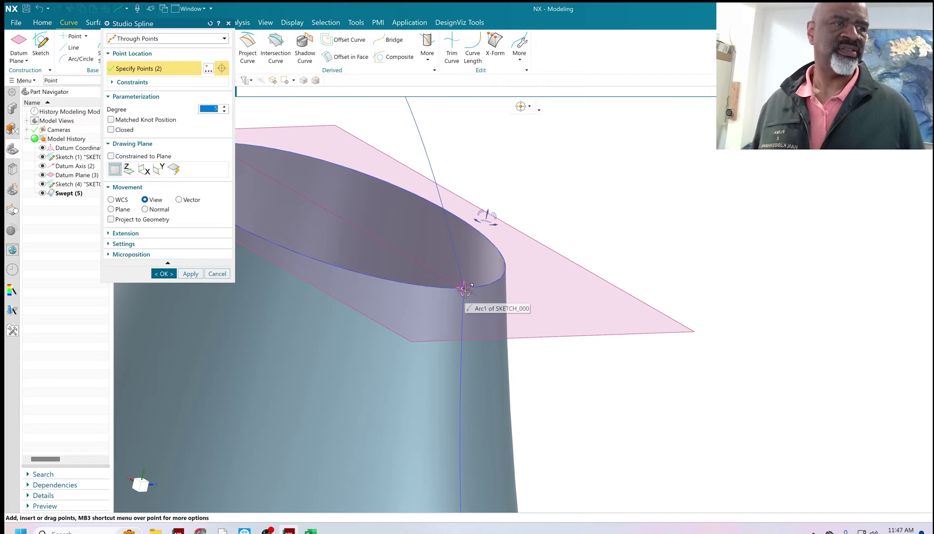
right_click(472, 291)
click(494, 322)
Step: Add a third point on the spline between its ends and pull it away from the opening to form a taller, asymmetric arch
middle_drag(473, 267, 568, 193)
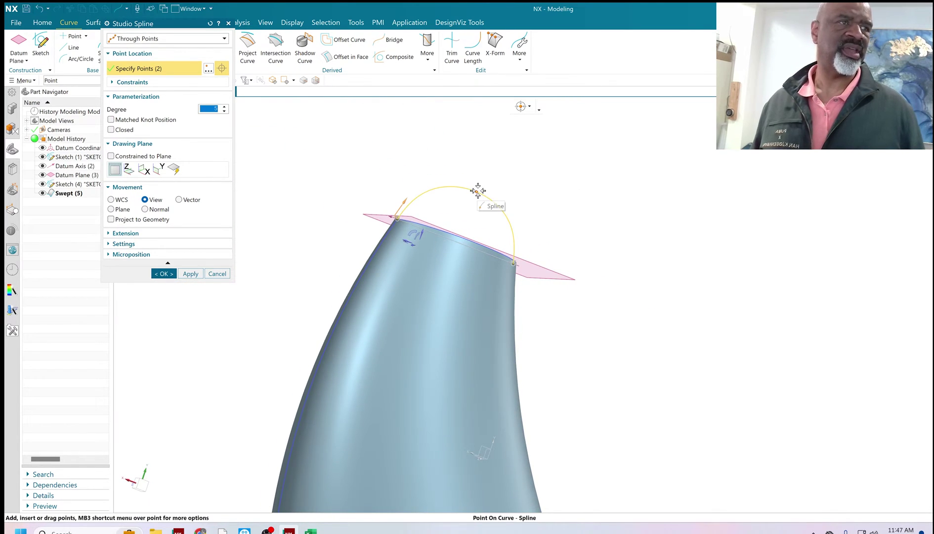
click(478, 192)
drag(478, 192, 514, 131)
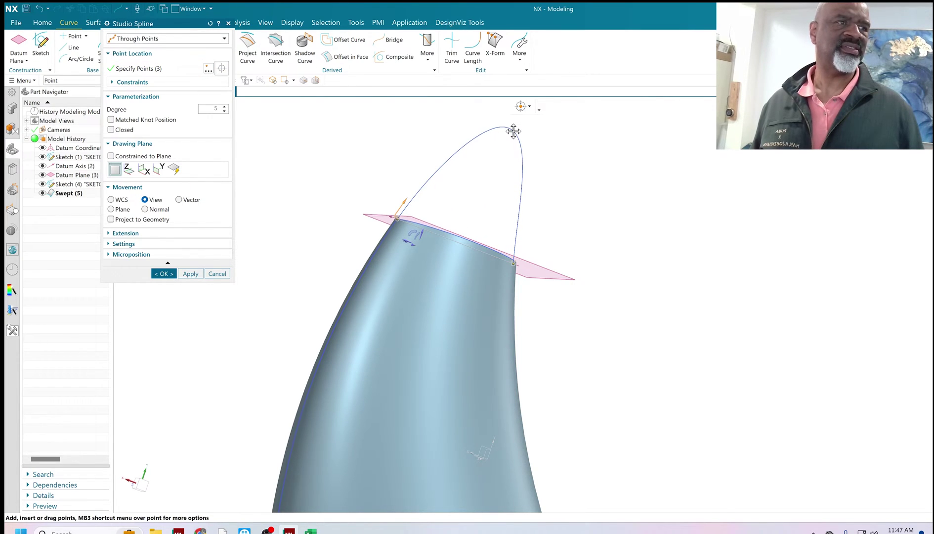
middle_drag(621, 181, 585, 181)
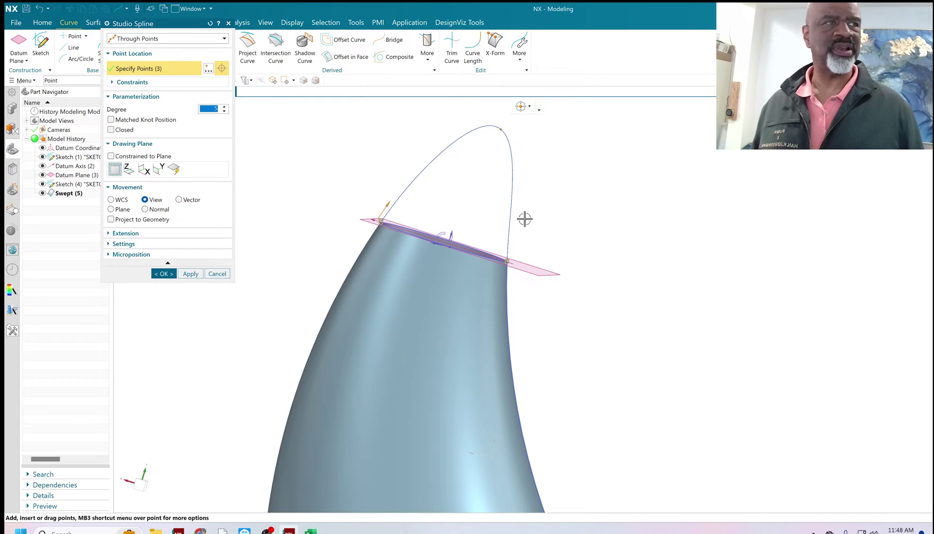
Step: Pull the arch spline's third point slightly farther away from the elliptical opening
drag(501, 129, 504, 124)
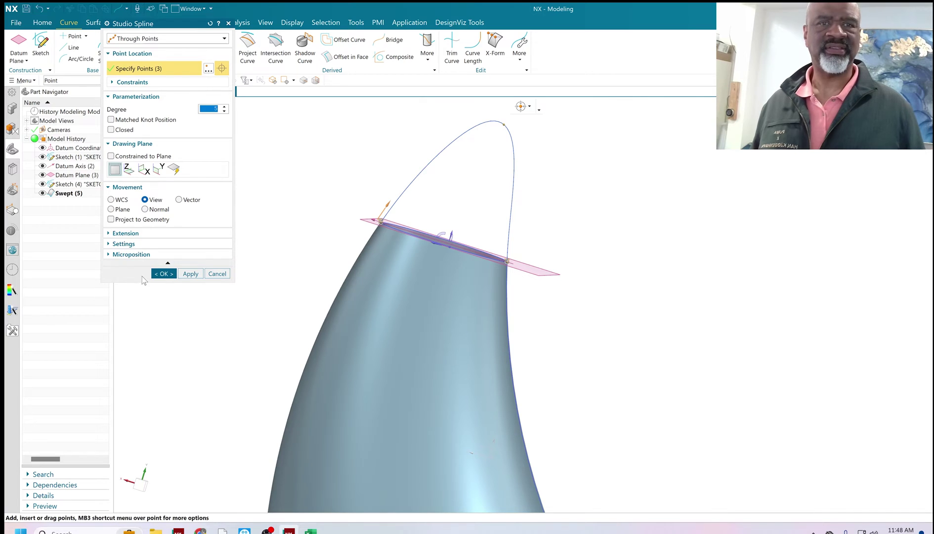
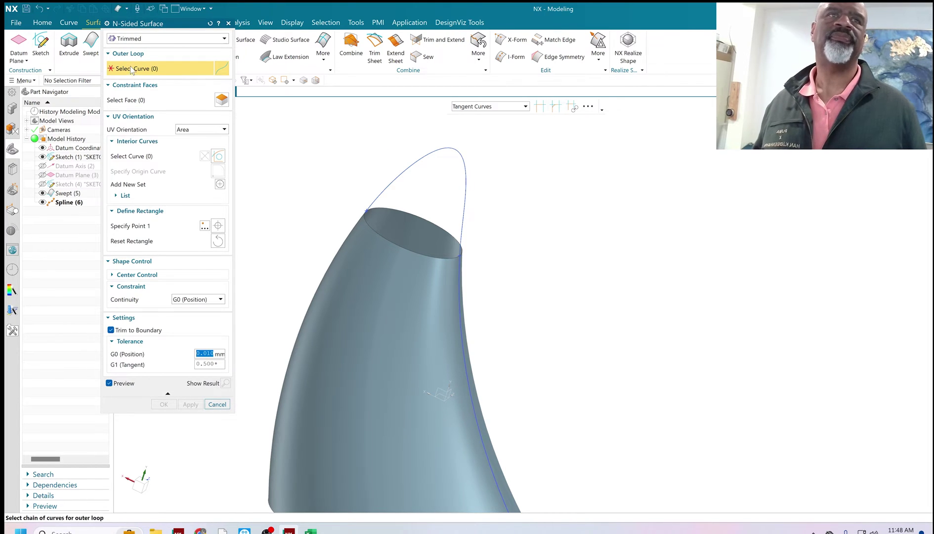
Step: Define a trimmed N-Sided Surface using the elliptical opening's edge as outer loop and the swept sheet's face as constraint face
scroll(429, 180, down, 2)
scroll(403, 237, up, 2)
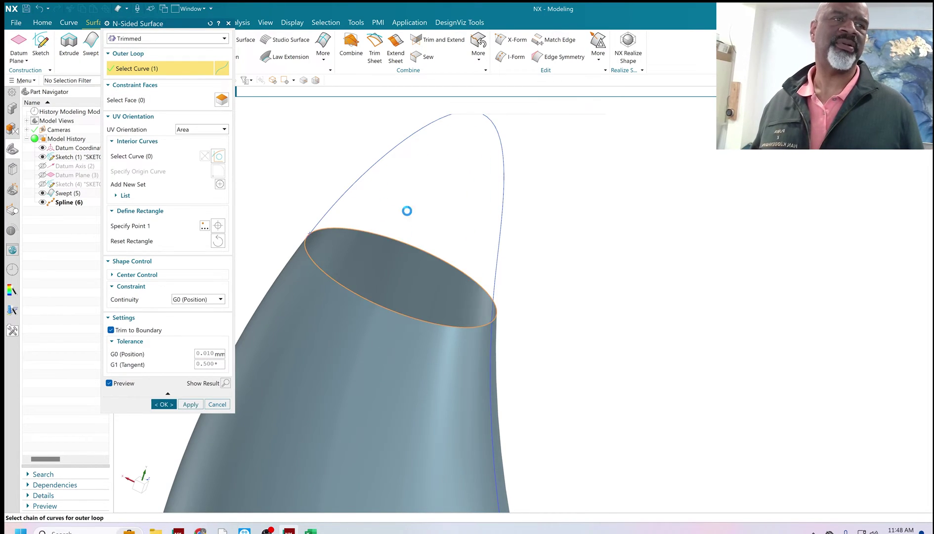
click(407, 210)
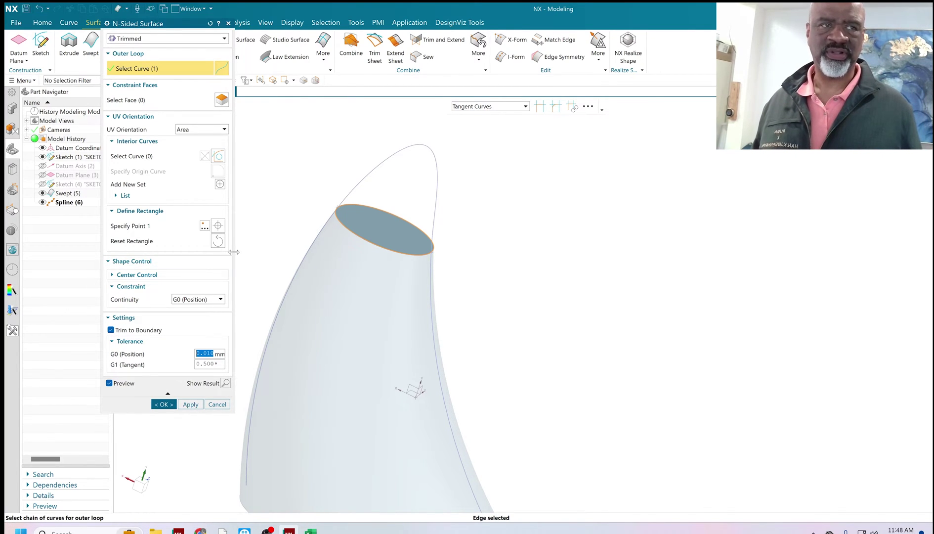
scroll(271, 138, down, 1)
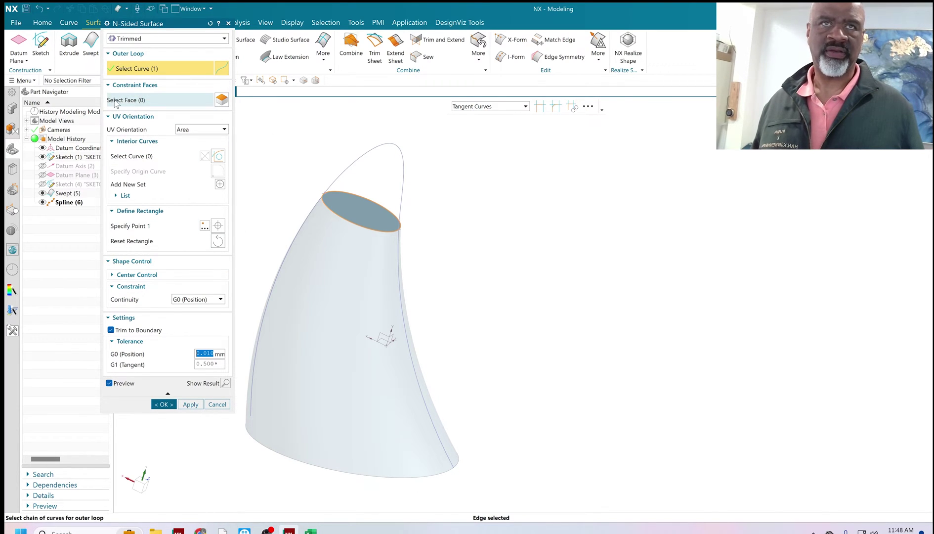
click(137, 101)
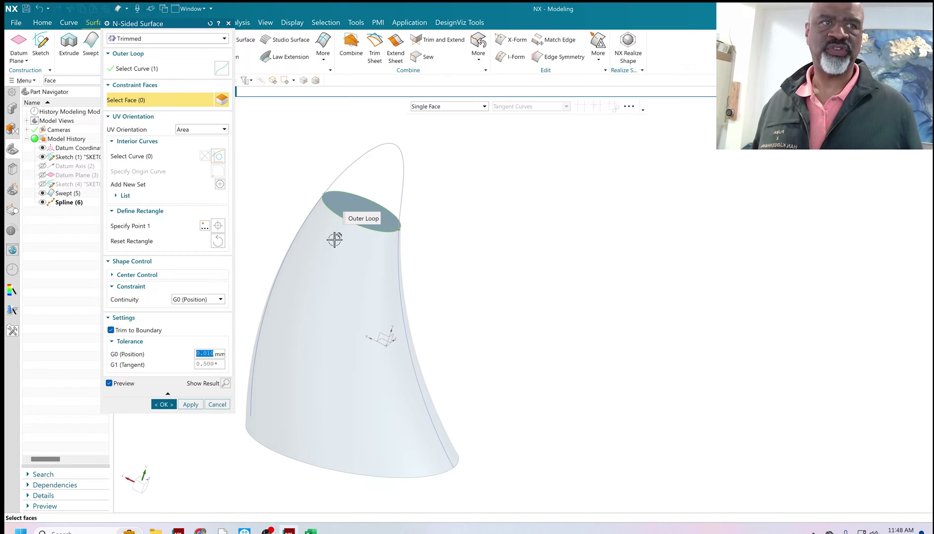
click(349, 195)
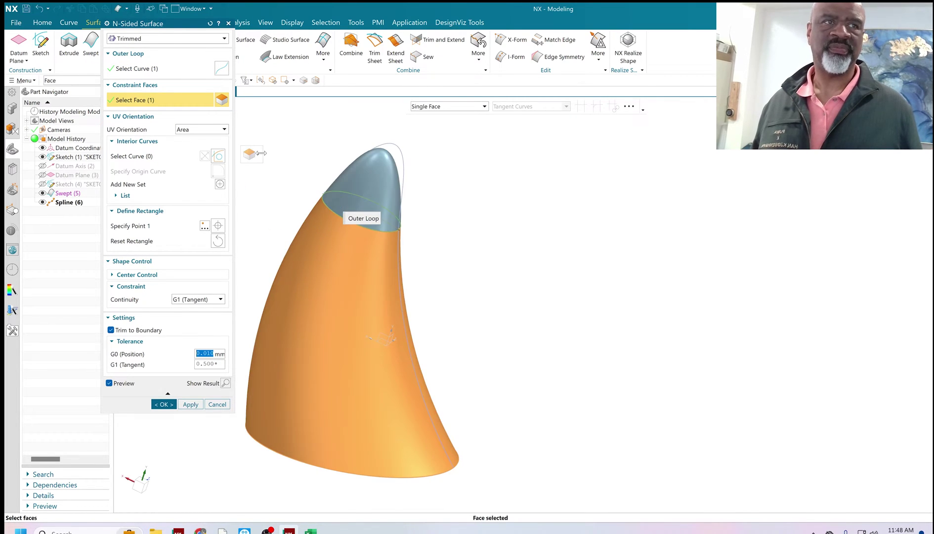
Step: Set the N-sided surface's constraint continuity to G2 (Curvature)
mouse_move(498, 230)
middle_down()
mouse_move(530, 194)
mouse_move(482, 225)
middle_up()
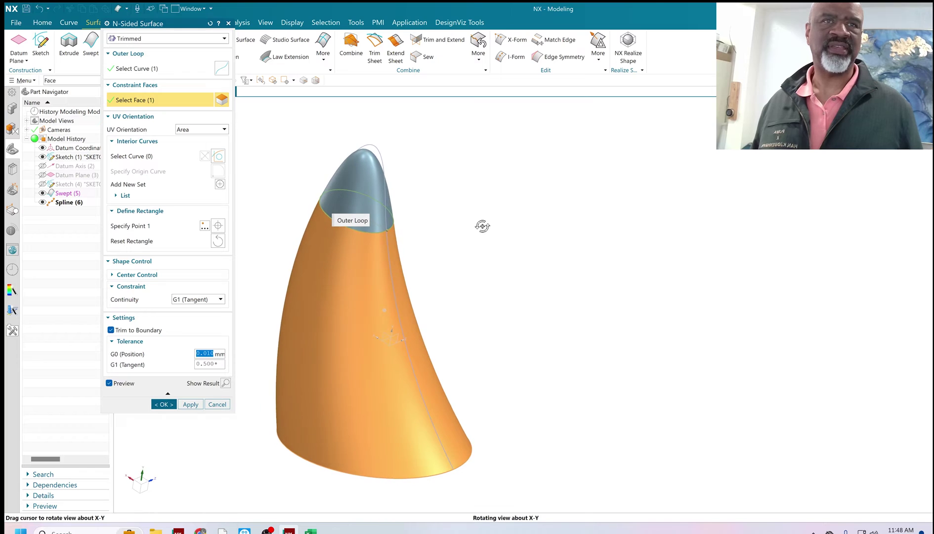
click(198, 300)
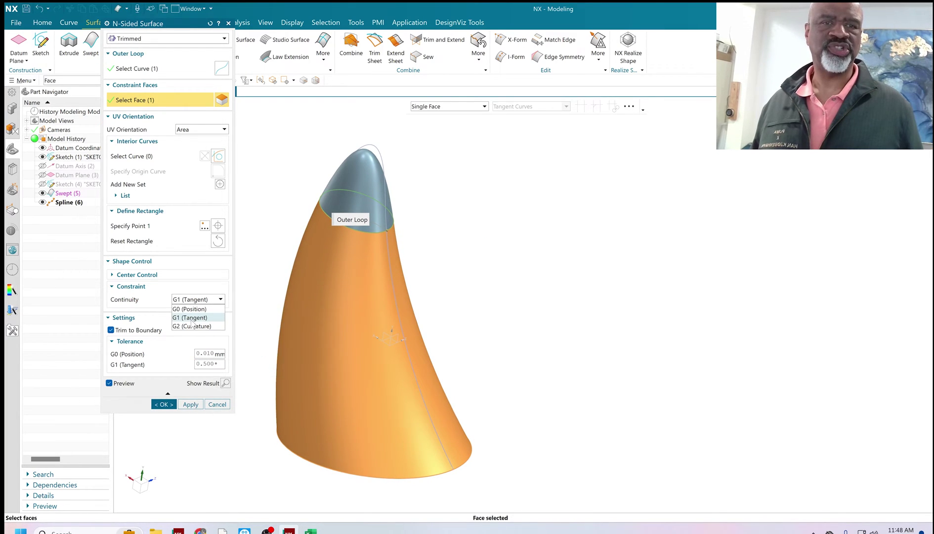
click(196, 327)
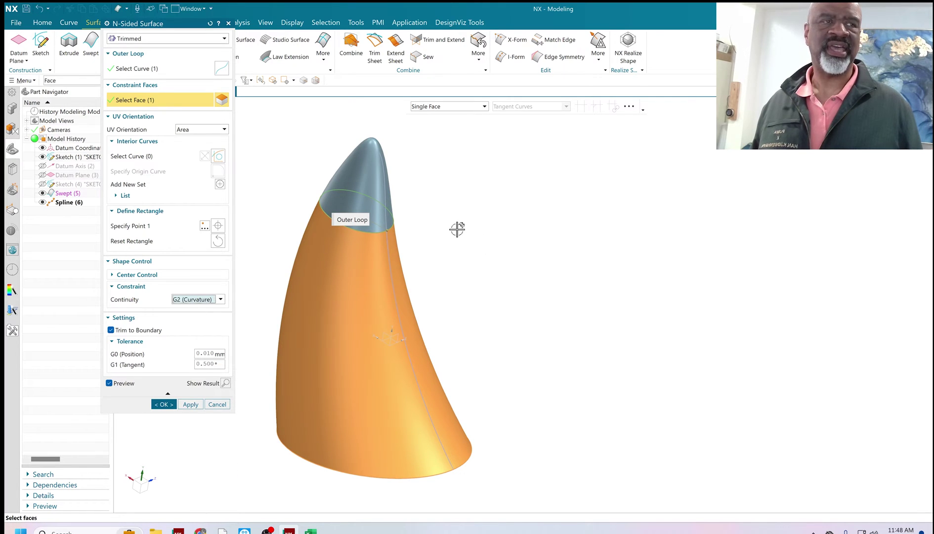
middle_drag(457, 229, 484, 218)
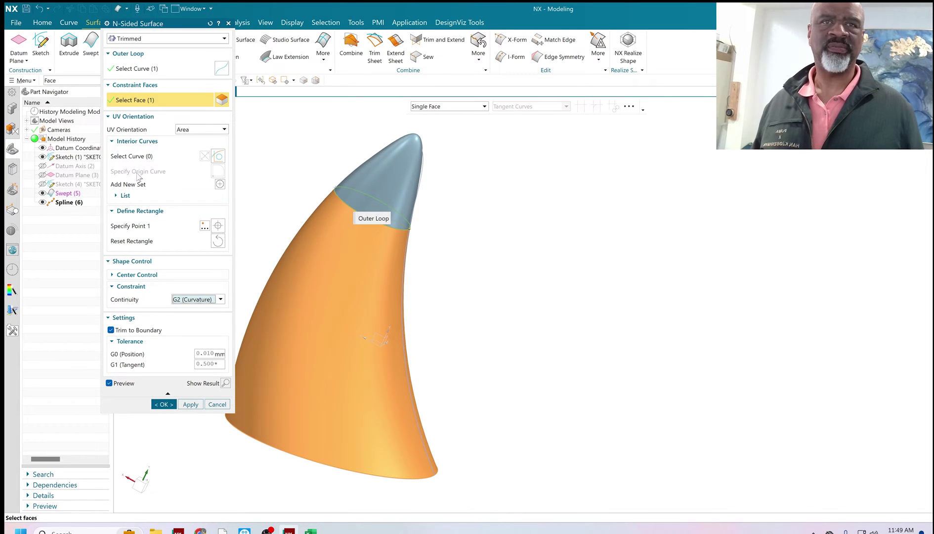
Step: Pick the arch spline as the interior curve and create the N-sided surface cap
click(130, 157)
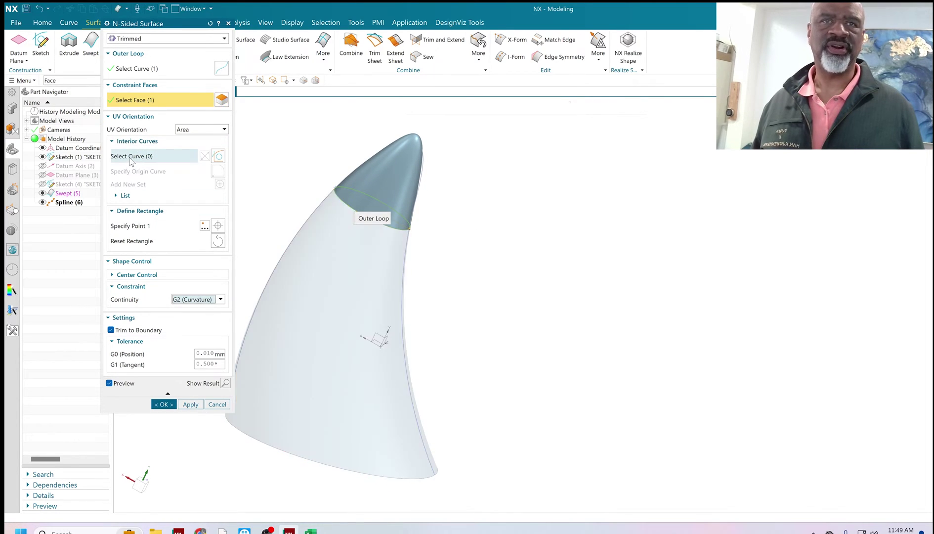
click(411, 187)
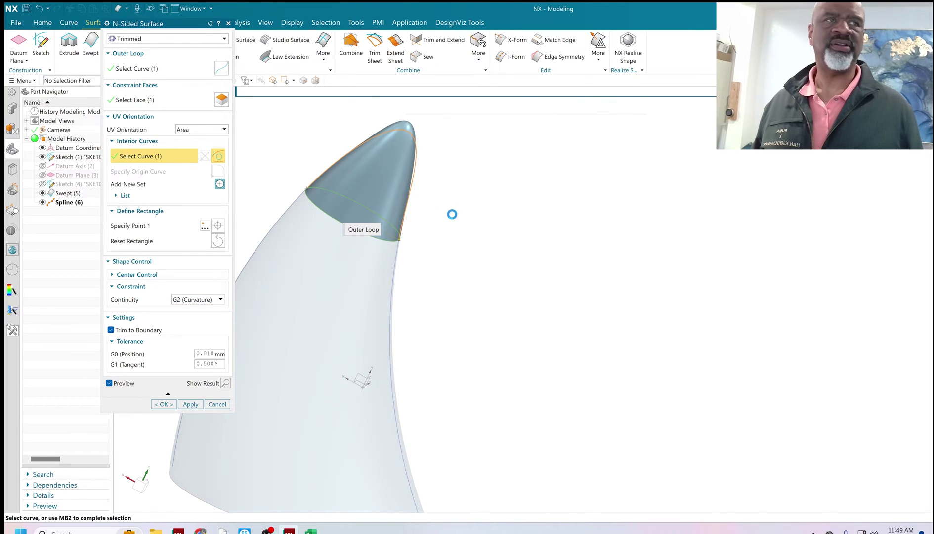
middle_drag(423, 246, 329, 263)
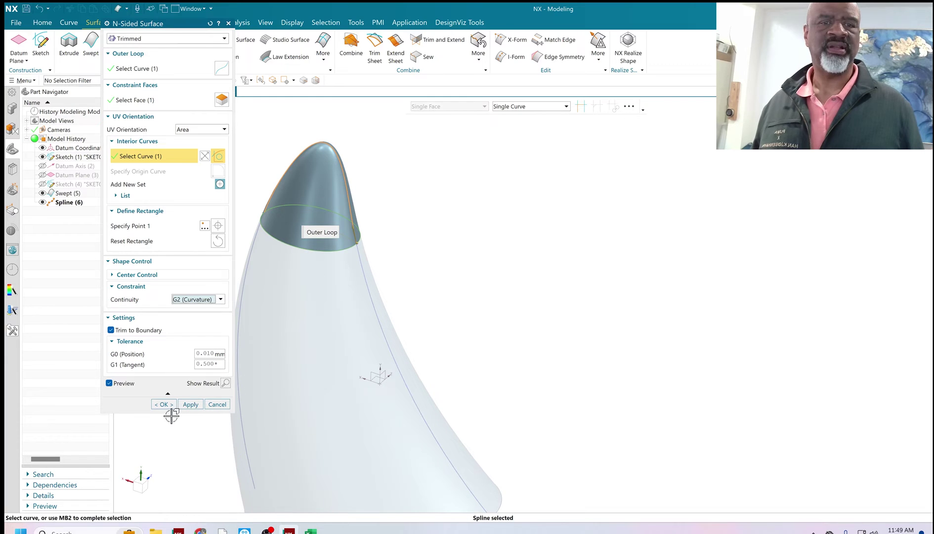
scroll(420, 257, down, 1)
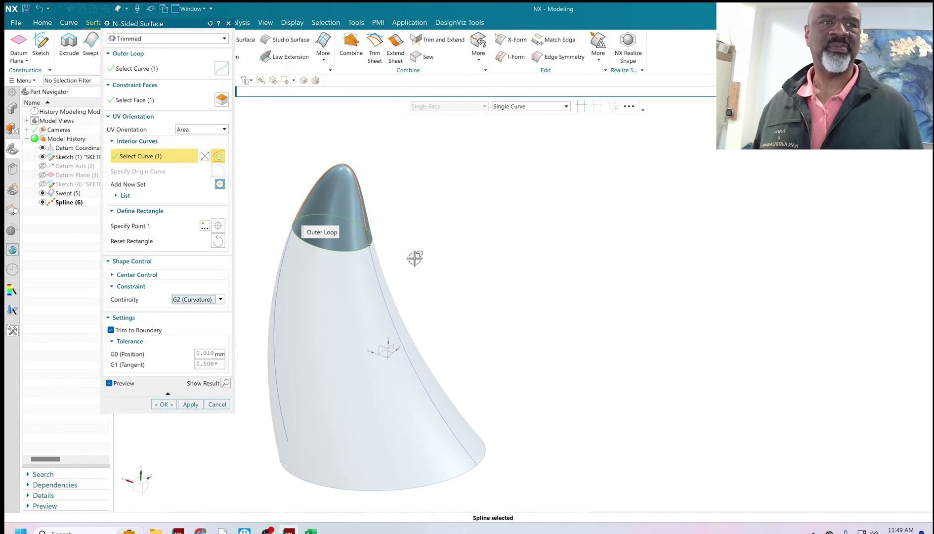
click(162, 405)
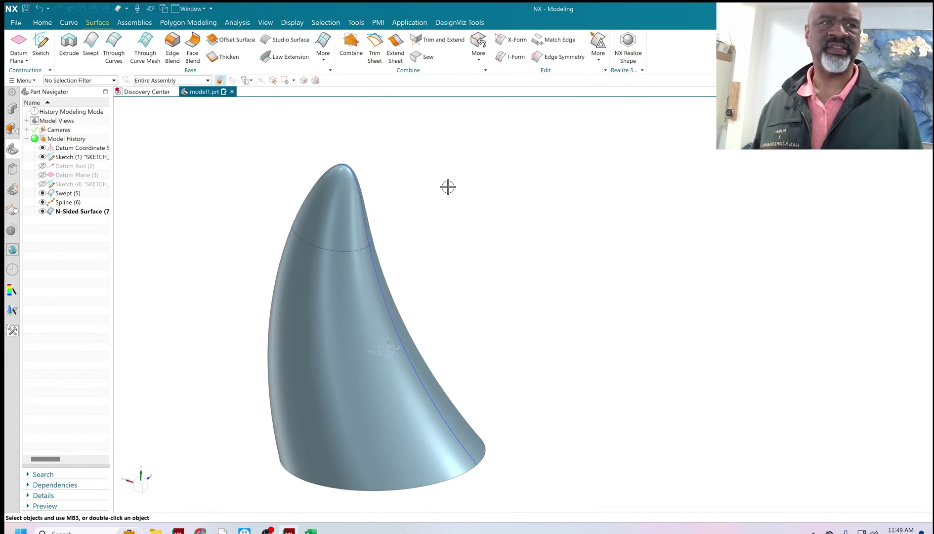
Step: Start a Section Analysis on the swept body and its cap using Tangent Faces, and raise the comb's needle scale to 119
middle_drag(472, 208, 490, 251)
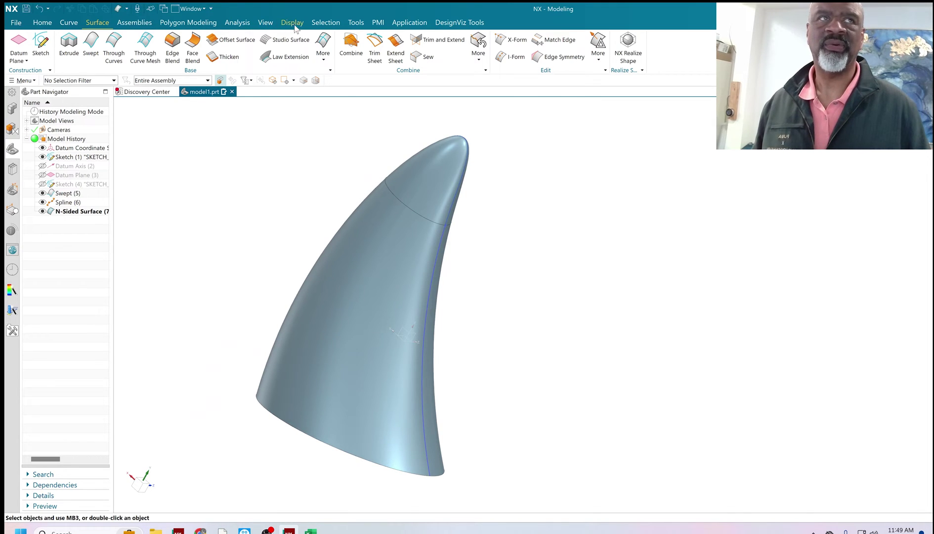
click(238, 23)
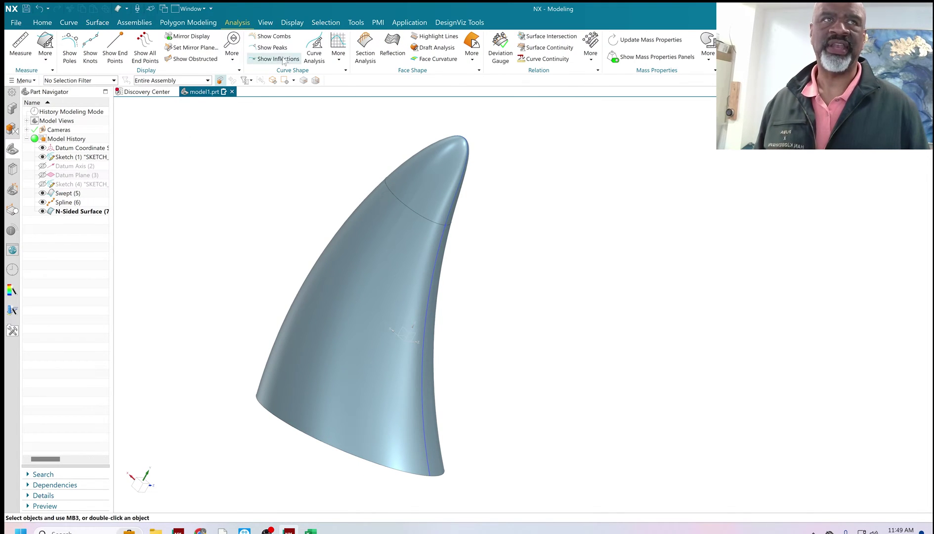
click(365, 49)
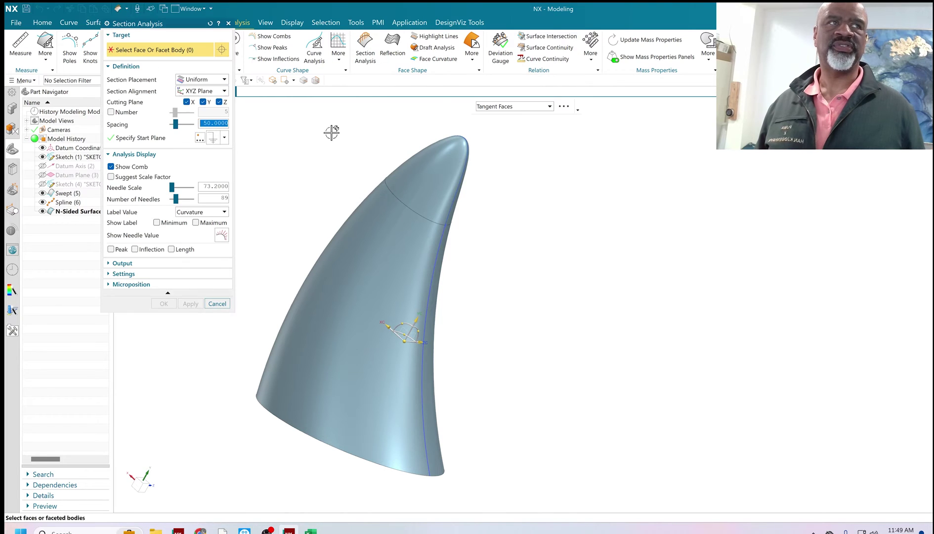
click(360, 213)
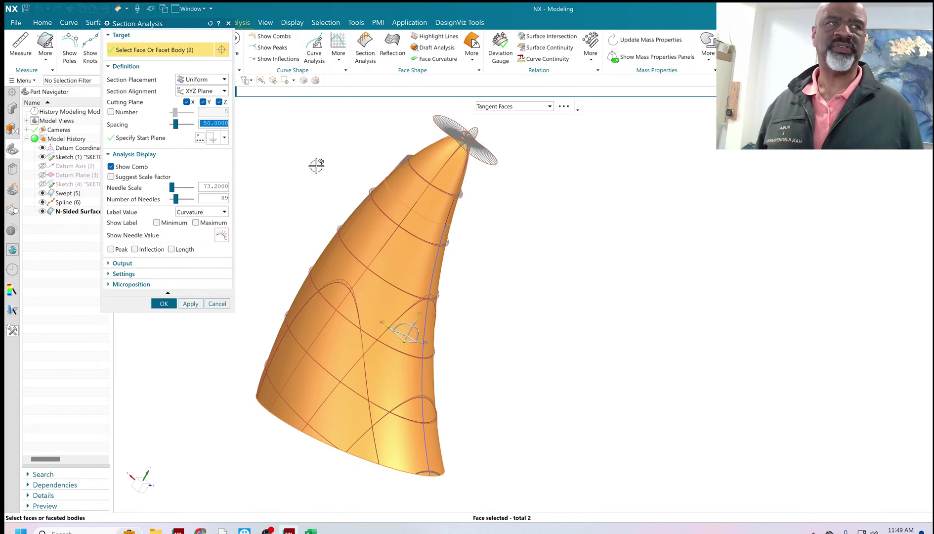
middle_drag(316, 165, 332, 179)
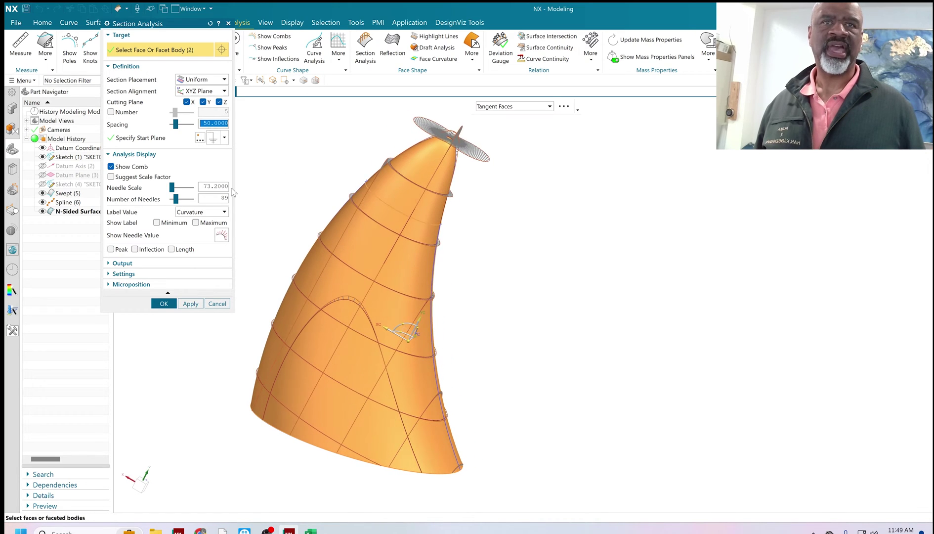
drag(176, 191, 182, 193)
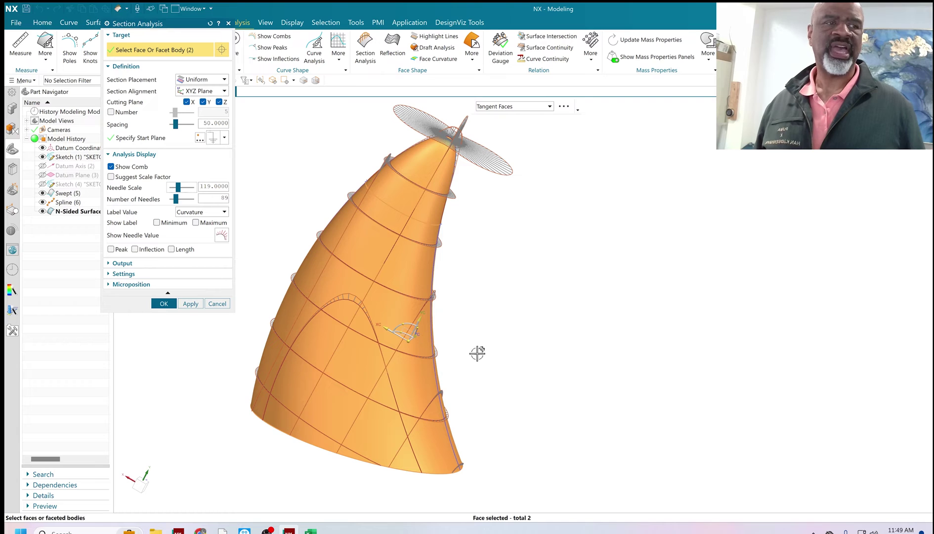
middle_drag(520, 252, 526, 189)
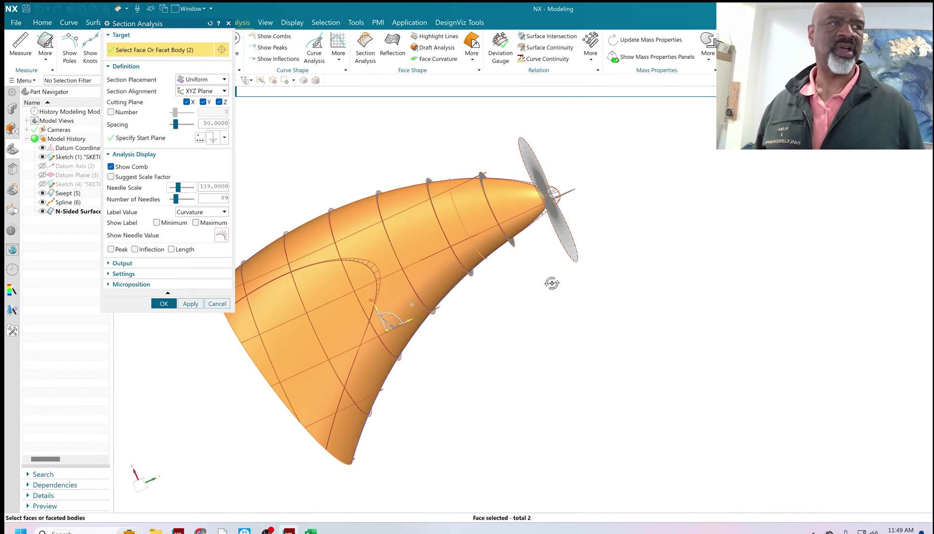
mouse_move(550, 282)
middle_down()
mouse_move(509, 308)
mouse_move(567, 284)
mouse_move(540, 273)
mouse_move(542, 262)
mouse_move(554, 261)
mouse_move(546, 294)
middle_up()
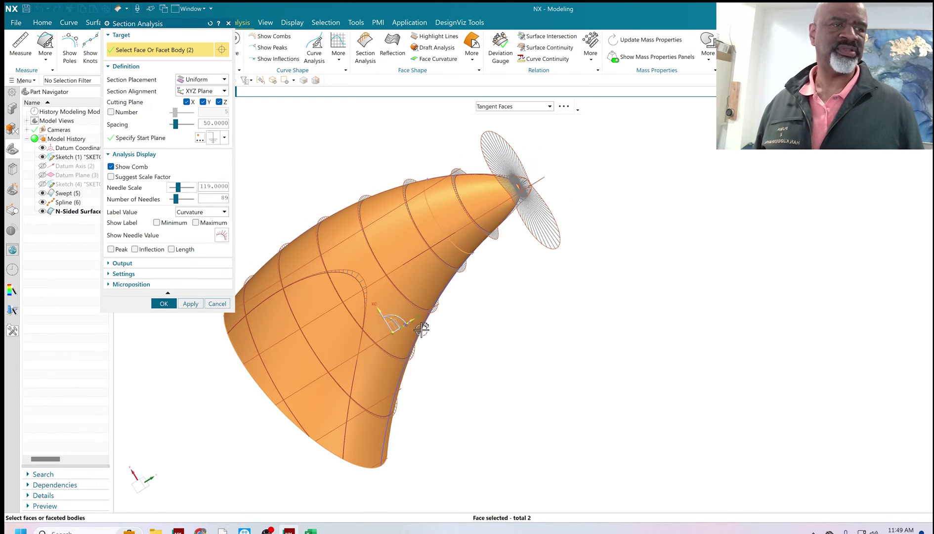
Step: Shift the section analysis start plane about 127 mm toward the tip and create the analysis
click(411, 320)
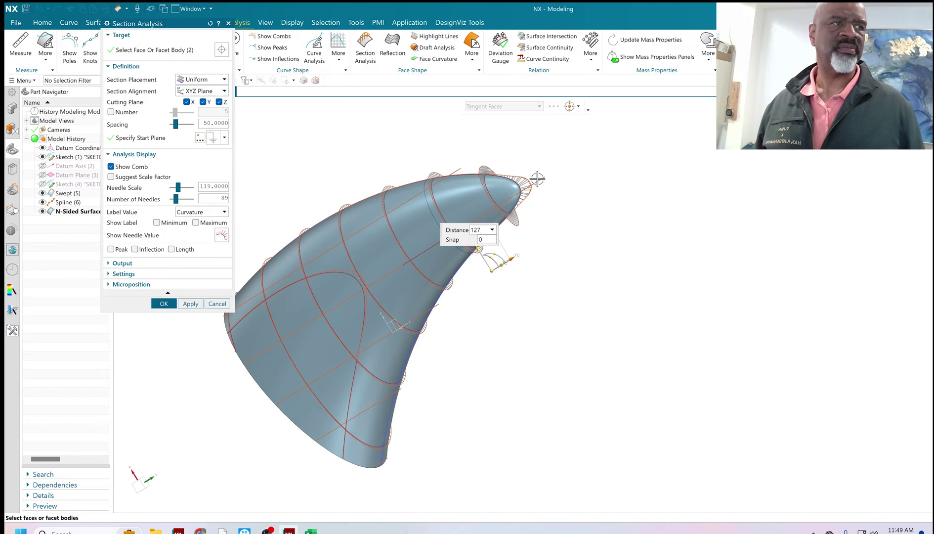
scroll(536, 177, up, 3)
middle_drag(534, 167, 496, 181)
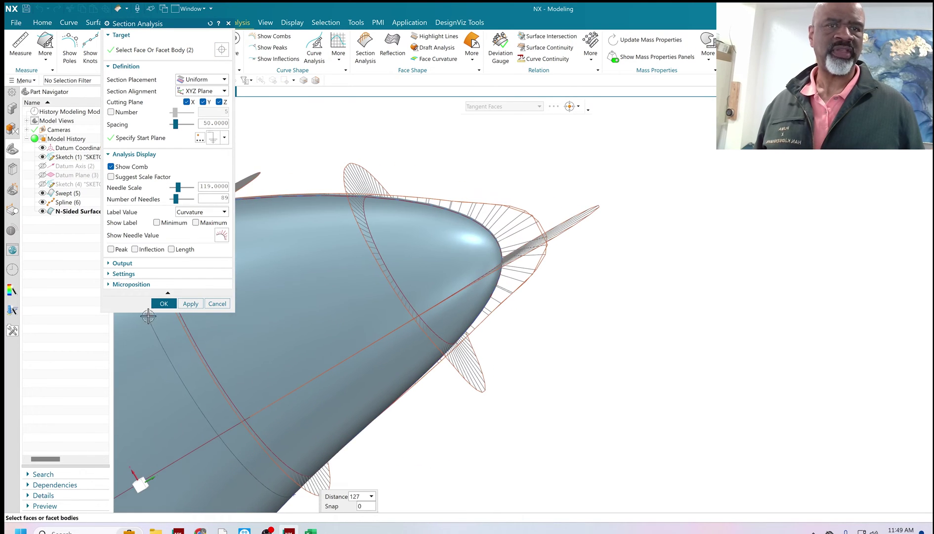
click(163, 303)
middle_drag(552, 160, 507, 181)
scroll(393, 168, up, 2)
scroll(393, 168, down, 3)
middle_drag(382, 175, 424, 185)
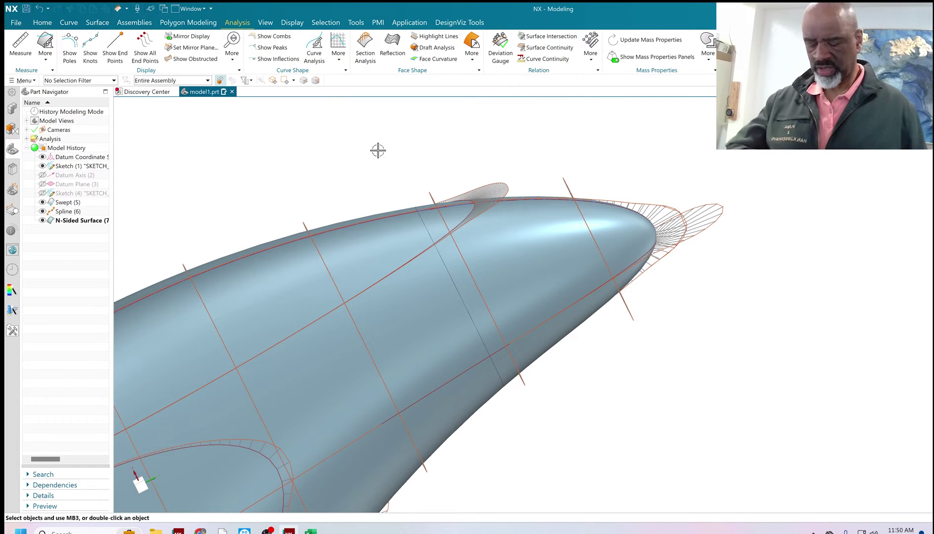
Step: Change the N-sided cap sheet's display color to magenta
key(ctrl+j)
click(525, 247)
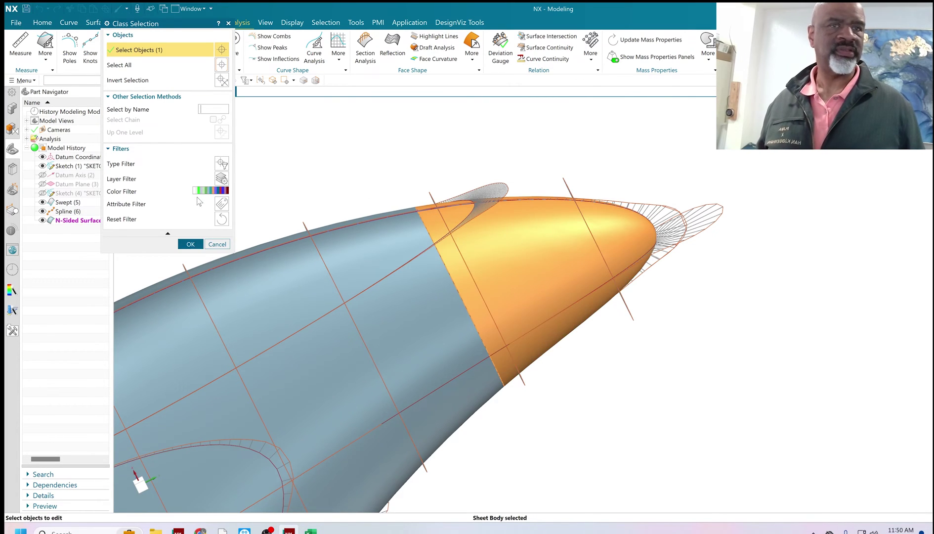
click(190, 245)
click(213, 85)
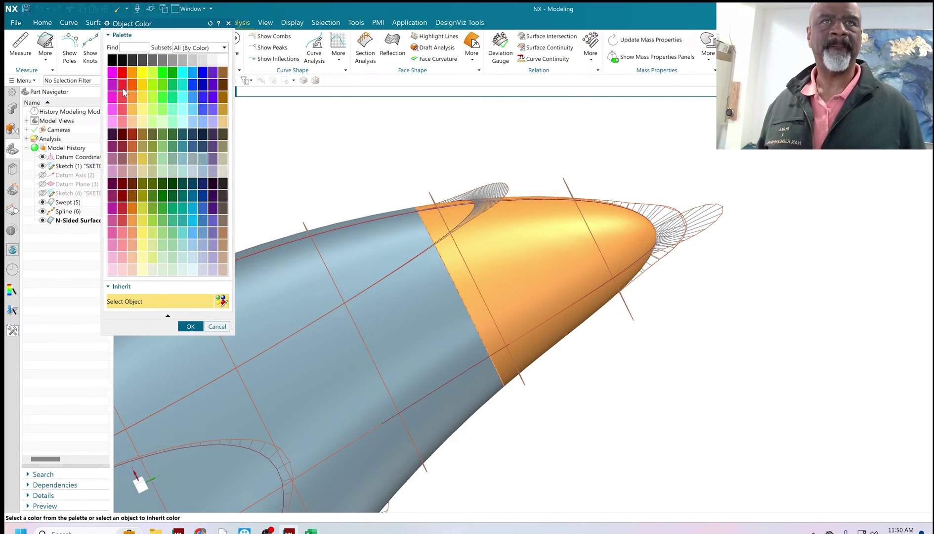
click(190, 327)
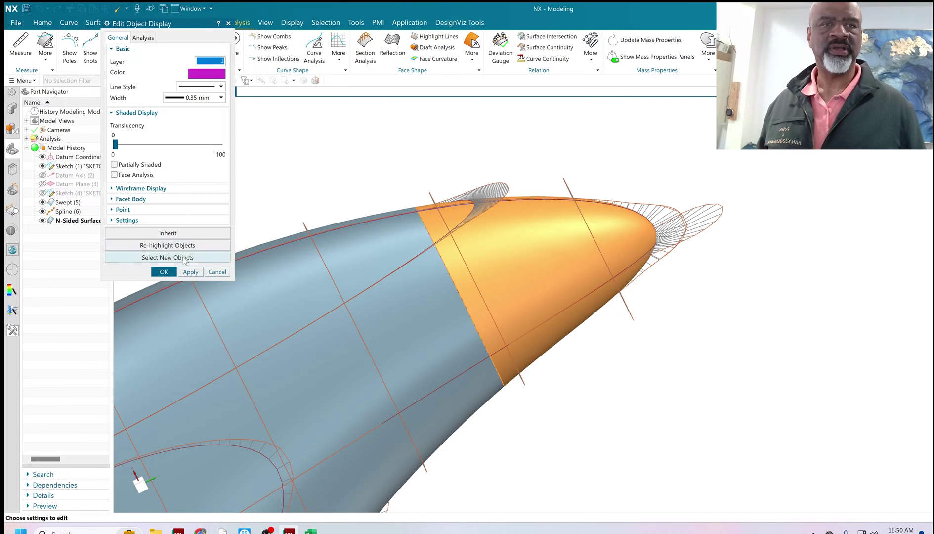
click(191, 272)
click(164, 271)
Step: Examine the curvature combs across the seam between the swept body and the cap, and around the tip
middle_drag(432, 175, 413, 159)
scroll(388, 185, up, 5)
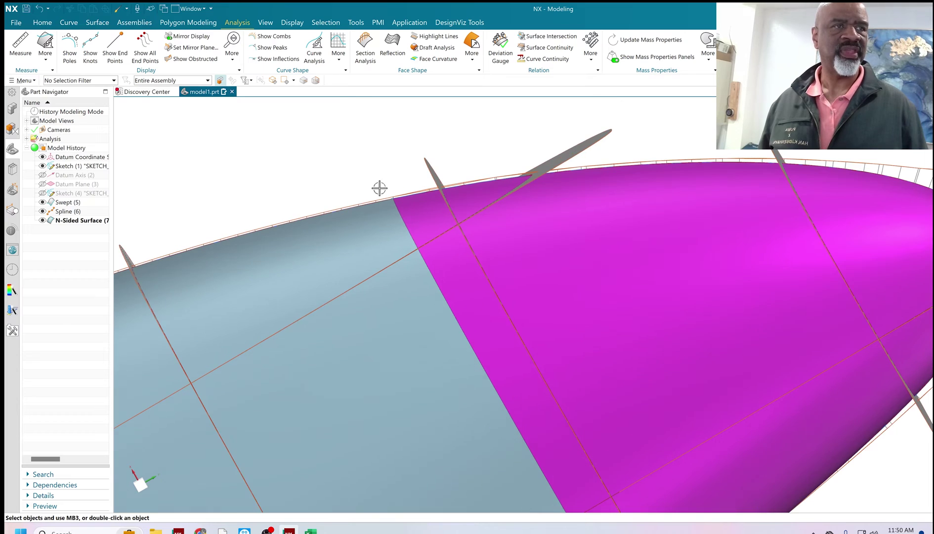
scroll(381, 189, up, 5)
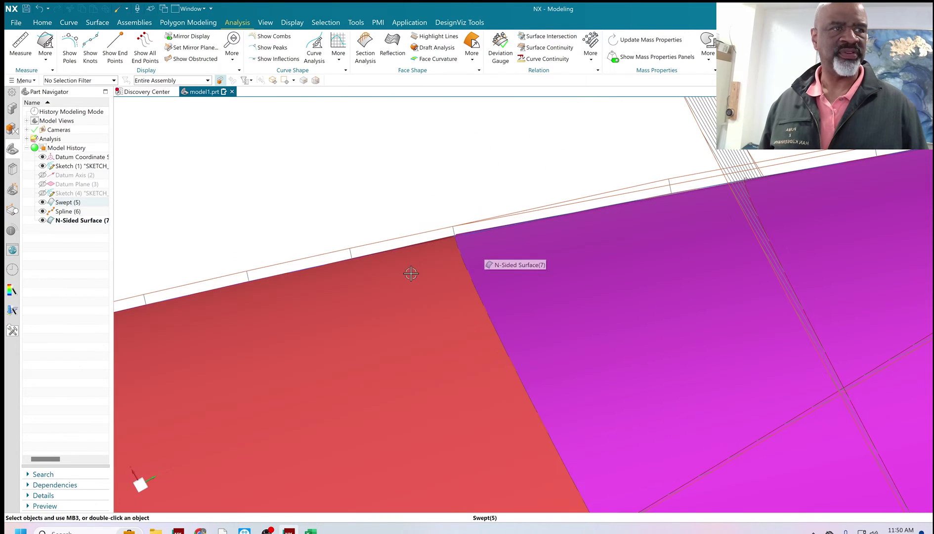
scroll(326, 192, down, 8)
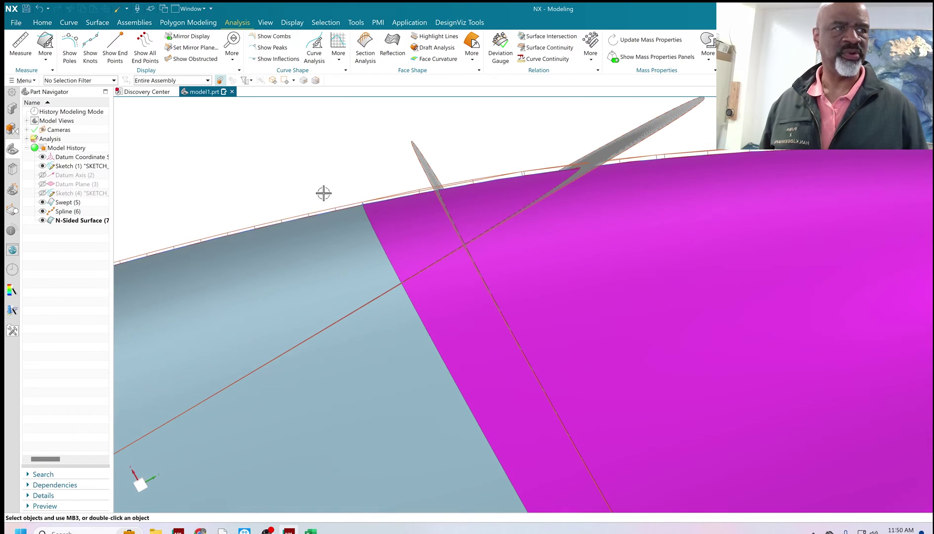
scroll(509, 183, up, 2)
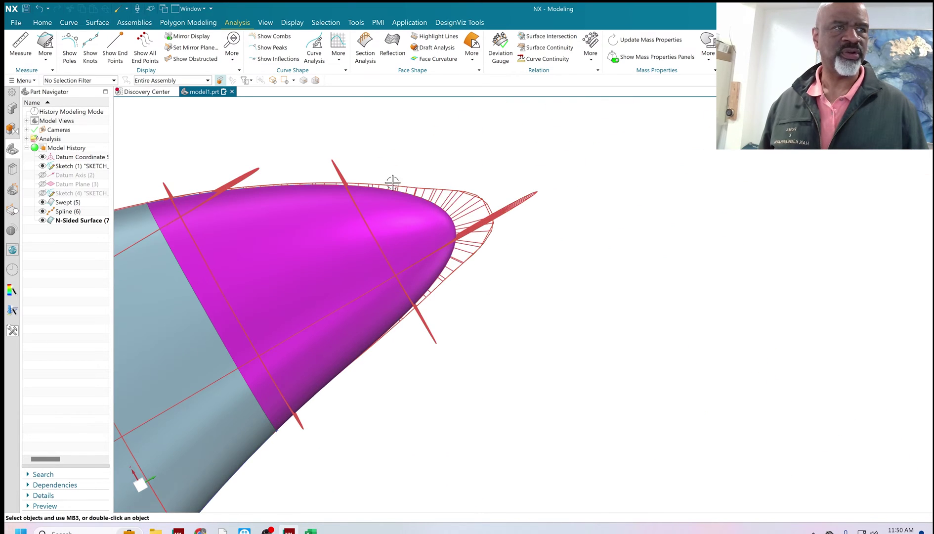
middle_drag(504, 255, 433, 296)
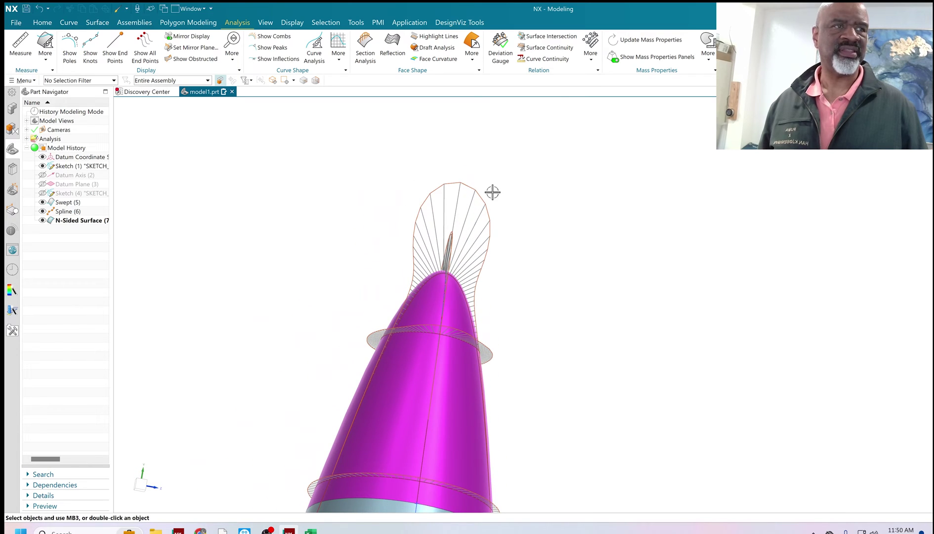
Step: Hide the section analysis so its curvature combs no longer cover the swept body and tip cap
scroll(455, 175, down, 3)
scroll(482, 195, down, 2)
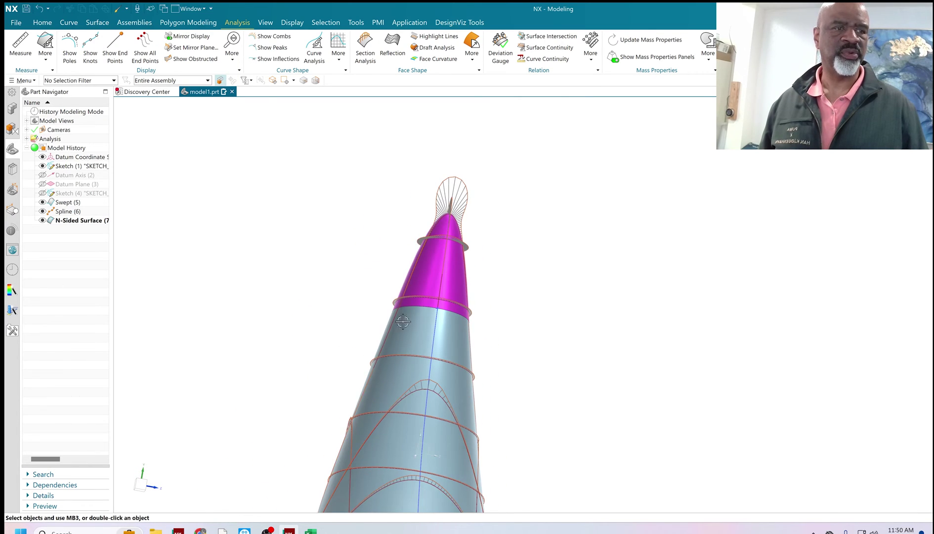
scroll(369, 229, down, 2)
middle_drag(505, 299, 591, 213)
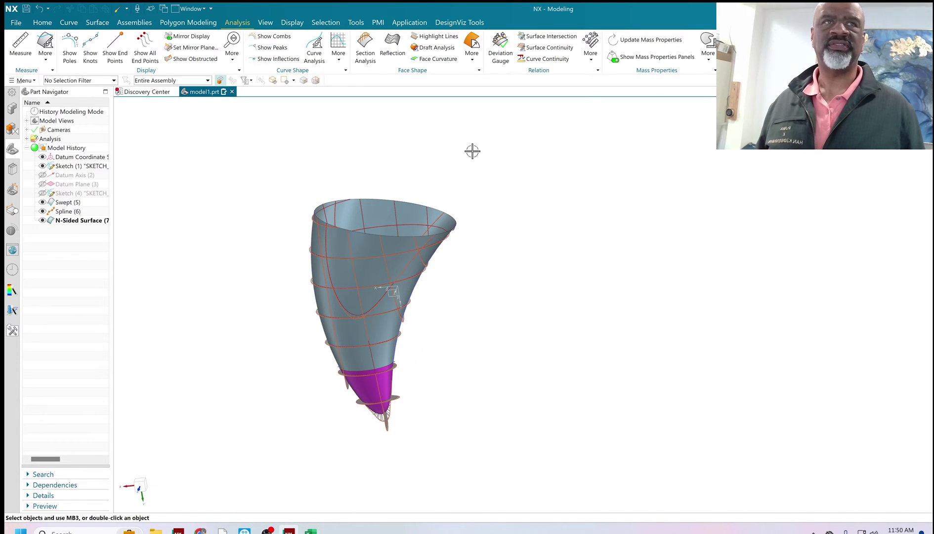
click(28, 140)
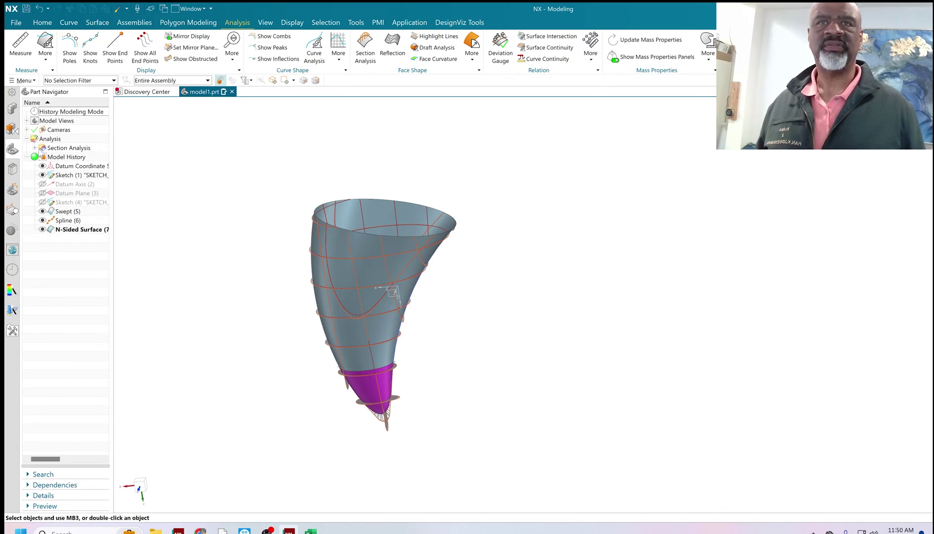
click(35, 149)
click(67, 158)
right_click(68, 158)
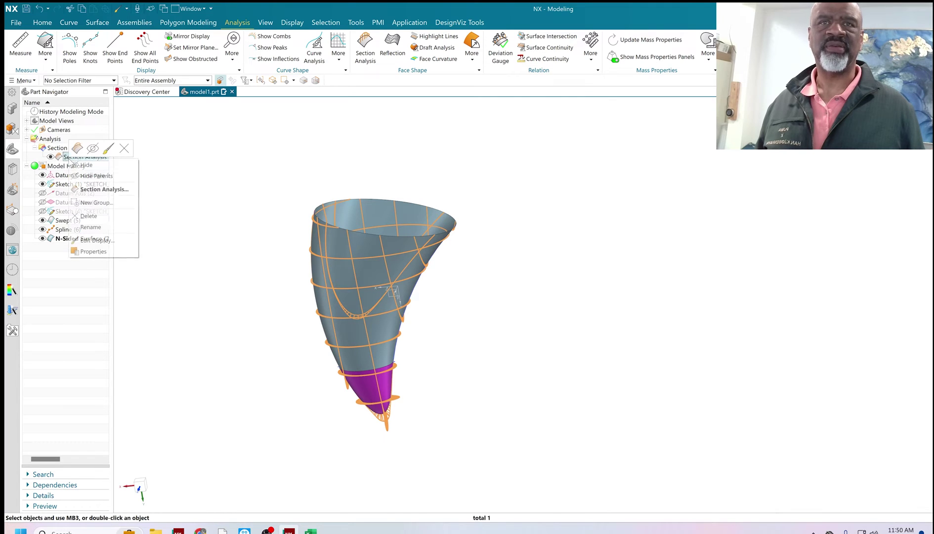
click(87, 200)
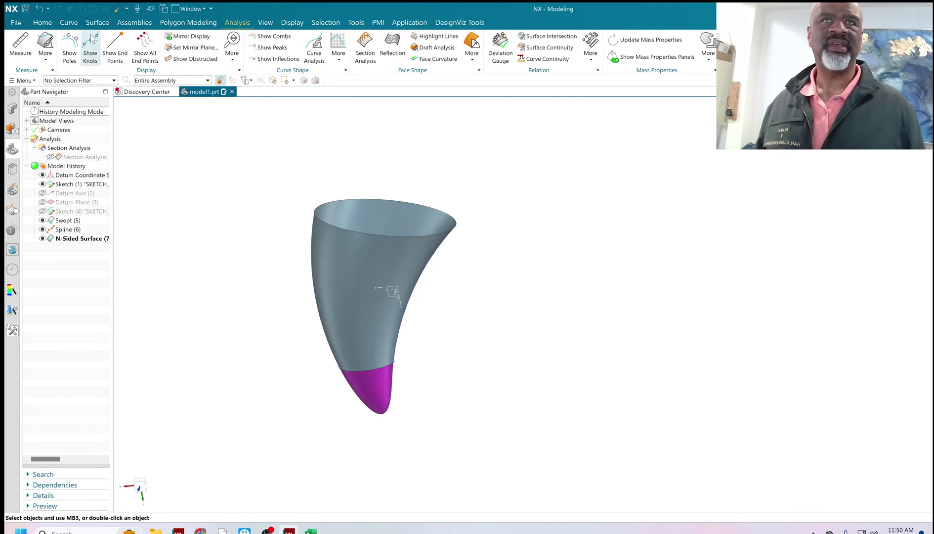
Step: Close the swept body's wide open end with a trimmed N-sided surface, using its elliptical rim as outer loop and G0 (Position) continuity
click(97, 22)
click(325, 61)
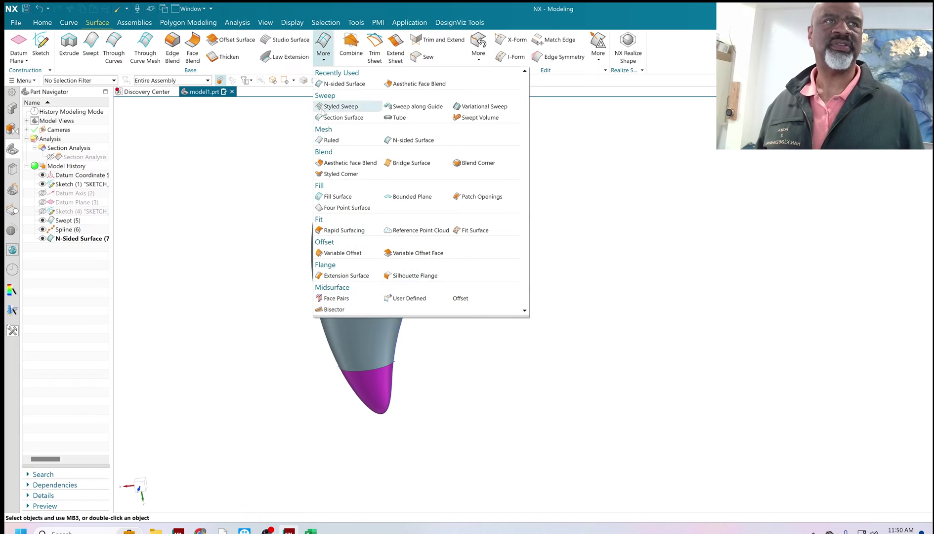
click(401, 141)
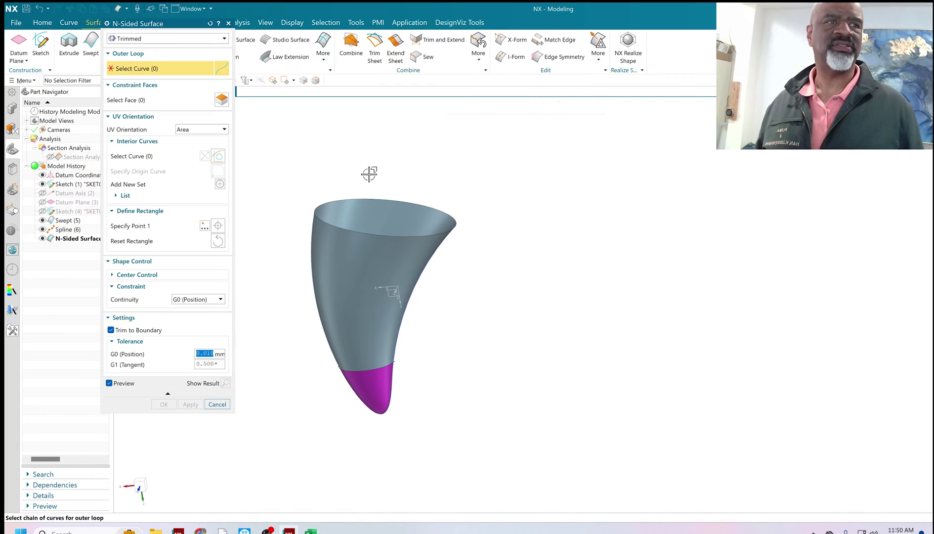
click(371, 199)
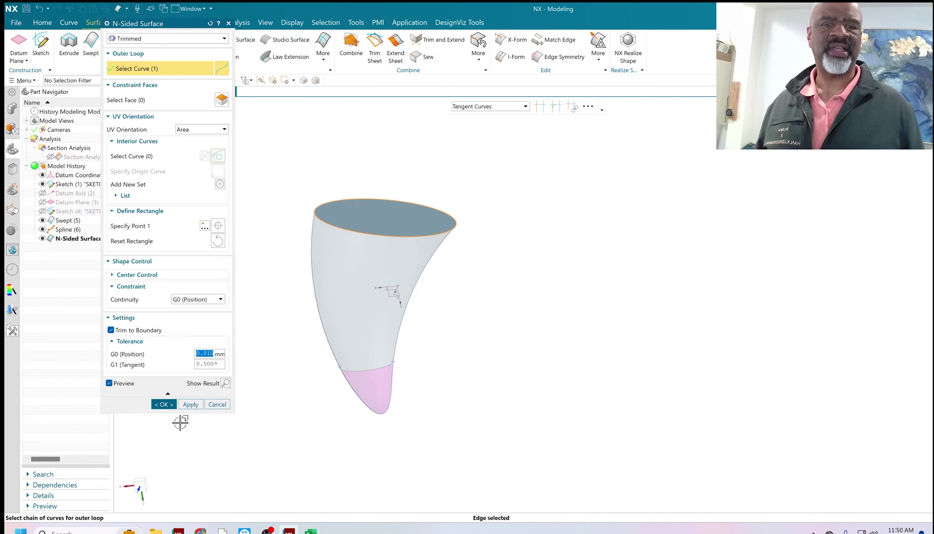
click(164, 405)
Step: Create a new sketch on the Top datum plane running lengthwise through the horn-shaped body
mouse_move(515, 132)
middle_down()
mouse_move(516, 189)
mouse_move(487, 224)
mouse_move(450, 230)
mouse_move(473, 261)
mouse_move(413, 208)
mouse_move(448, 188)
middle_up()
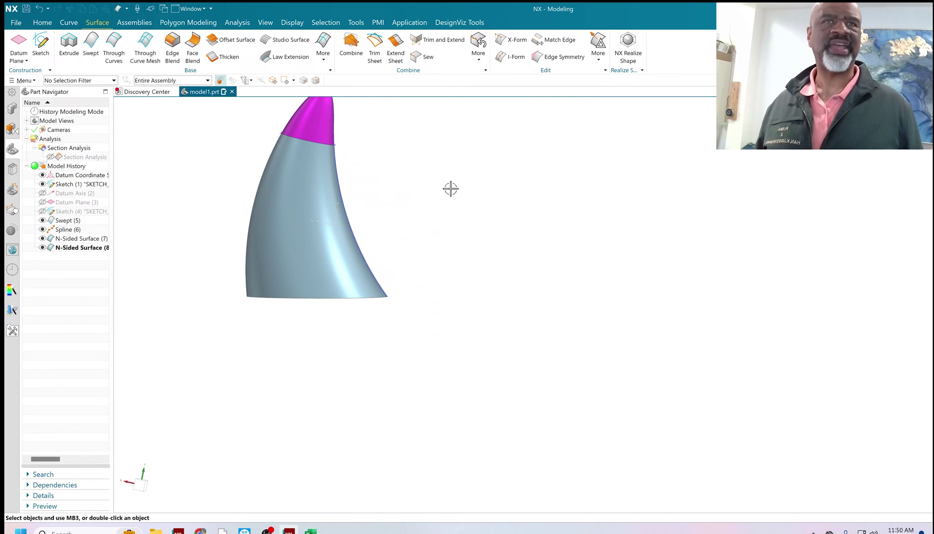
click(40, 47)
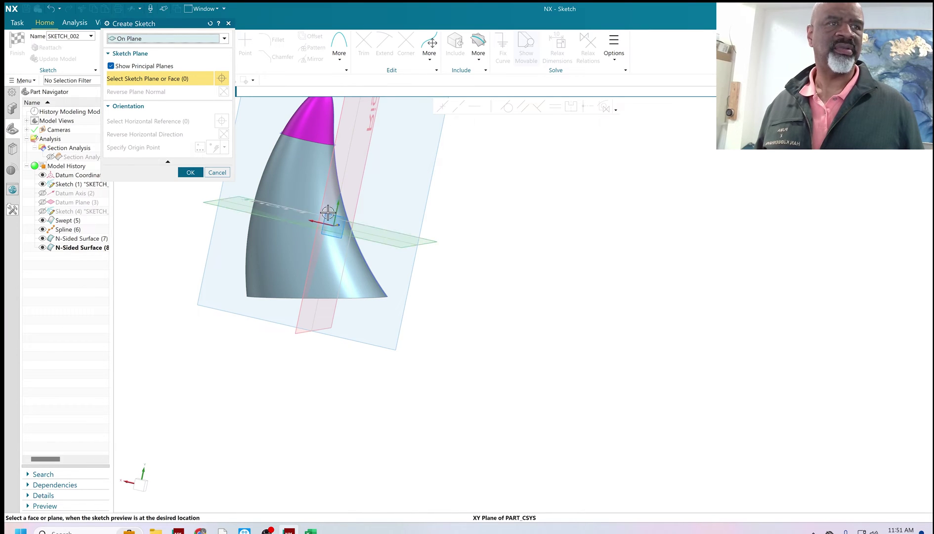
click(422, 219)
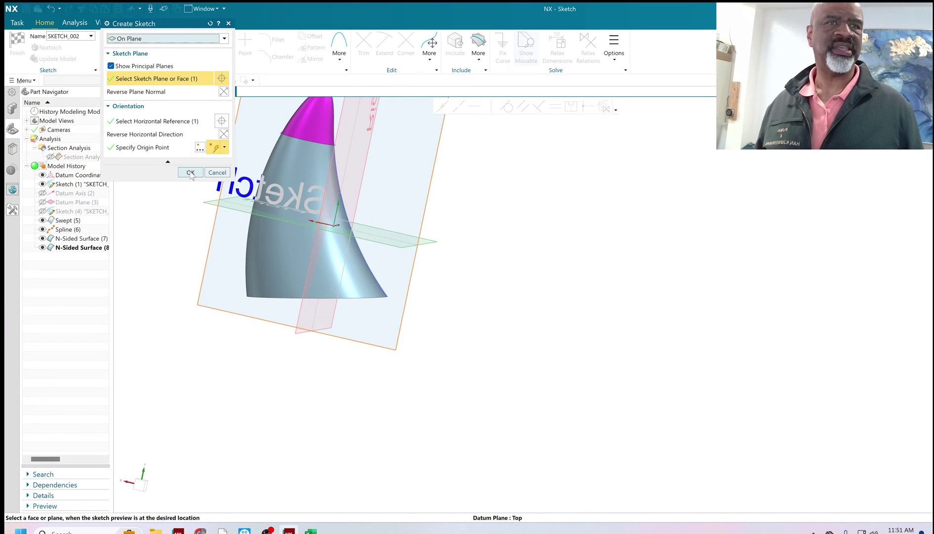
click(190, 172)
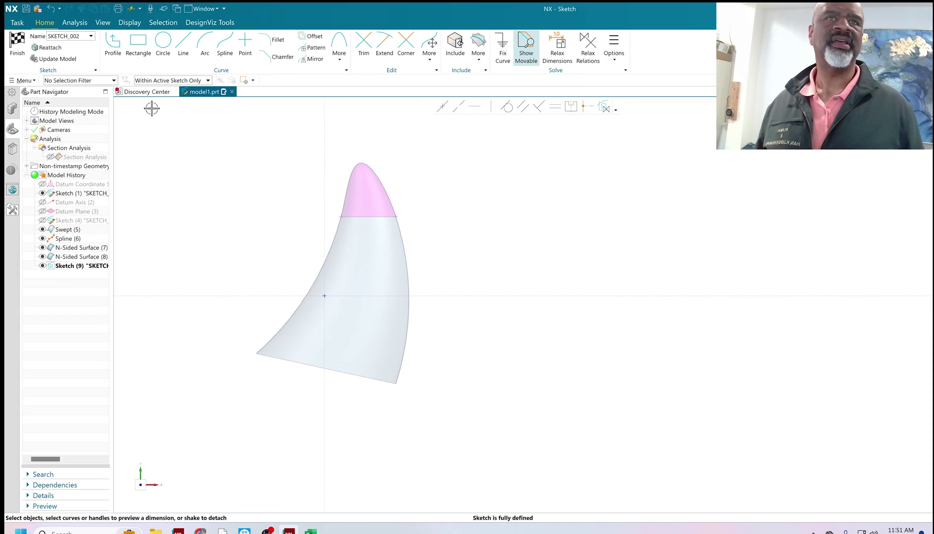
click(183, 45)
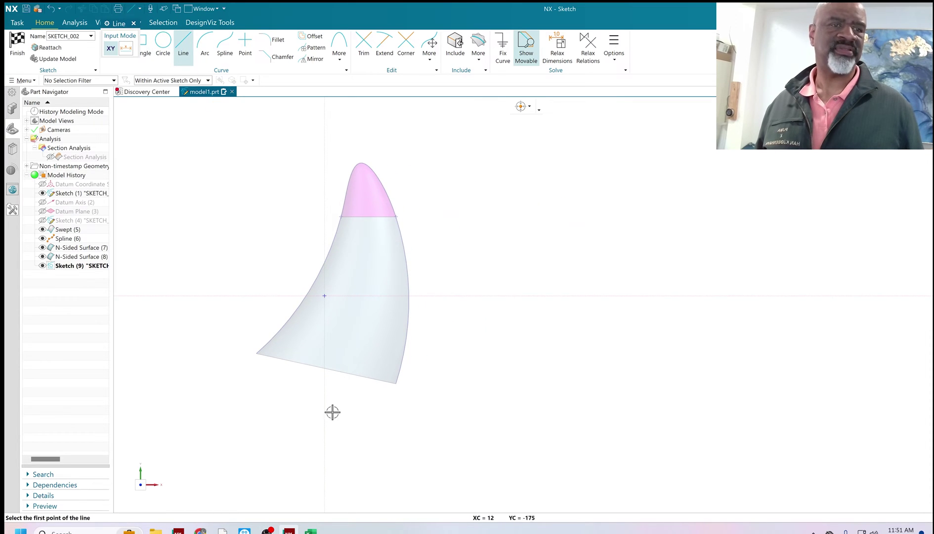
click(277, 387)
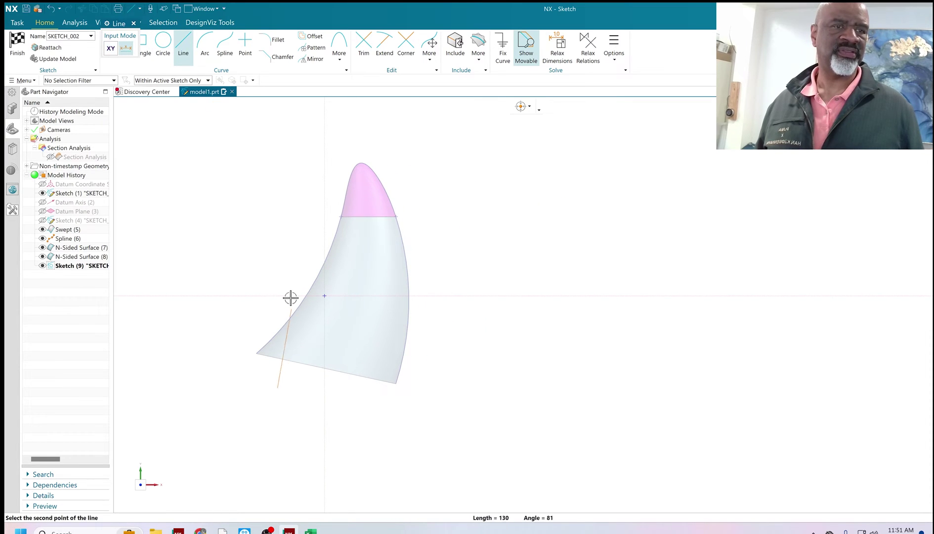
click(292, 250)
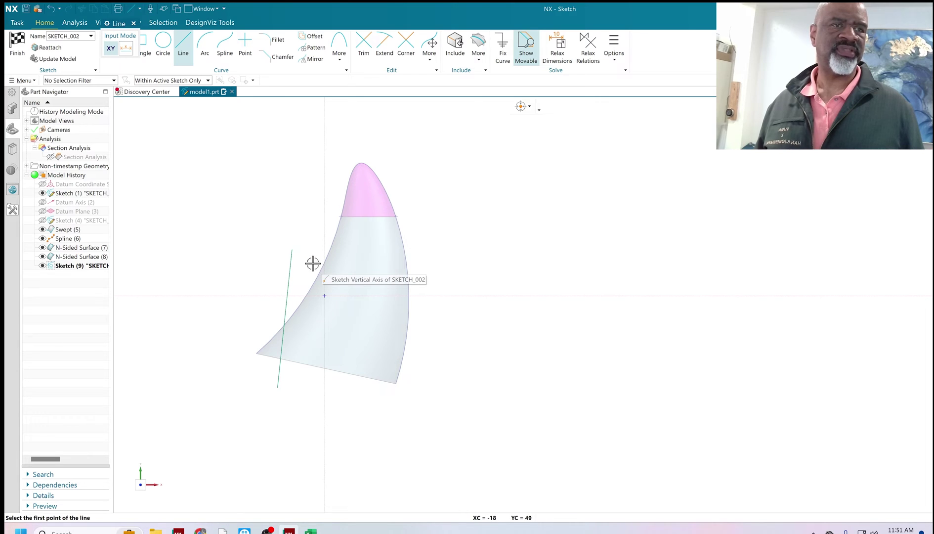
key(Escape)
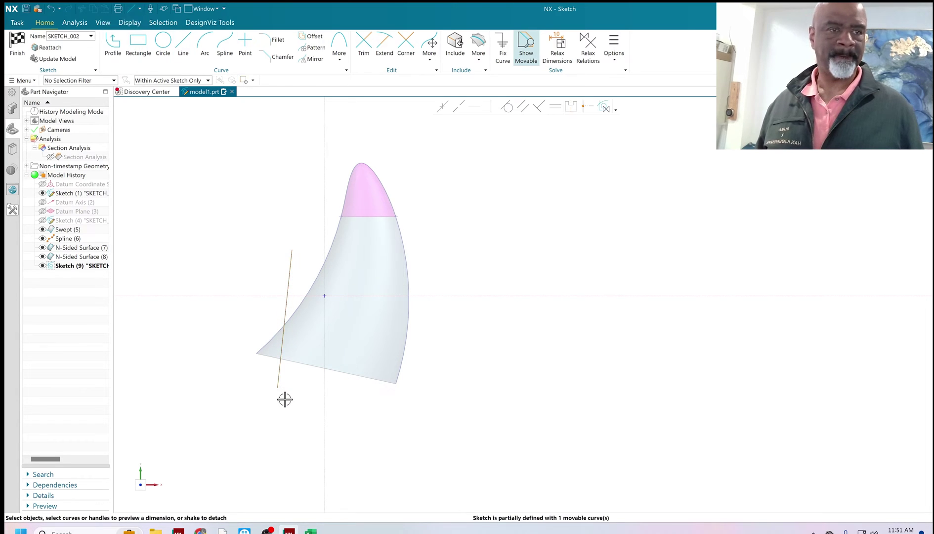
drag(290, 250, 273, 265)
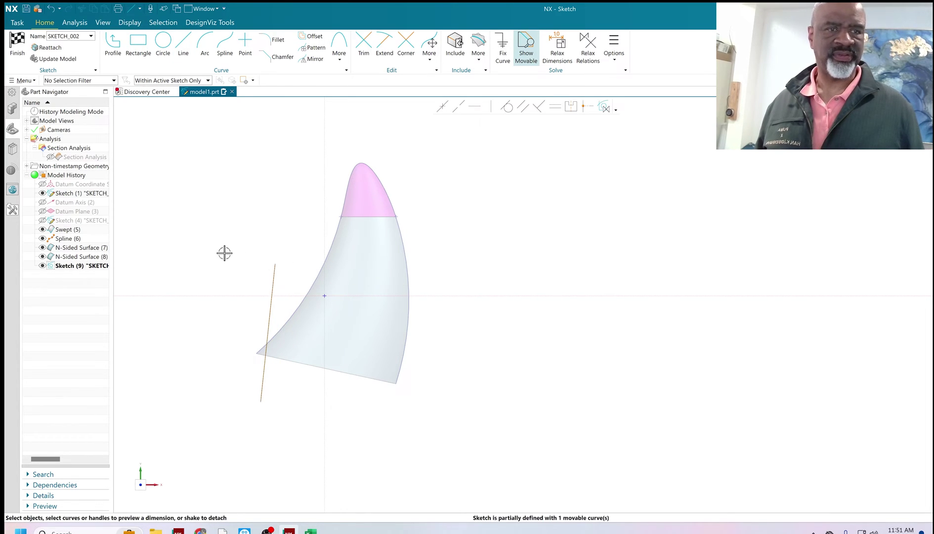
key(ctrl+z)
key(ctrl+z)
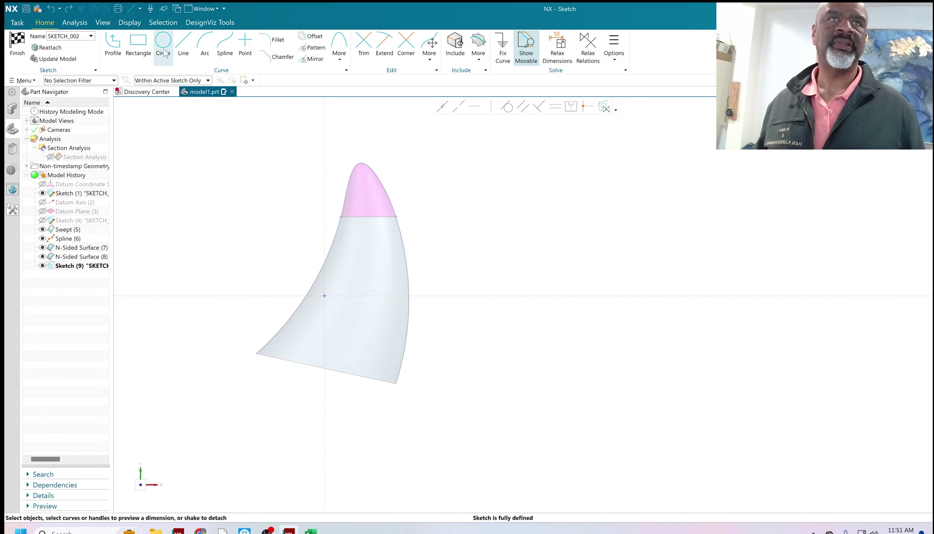
Step: Sketch two slanted lines through the body's concave side and past its base, spaced closer together at their lower ends, and finish the sketch
click(183, 45)
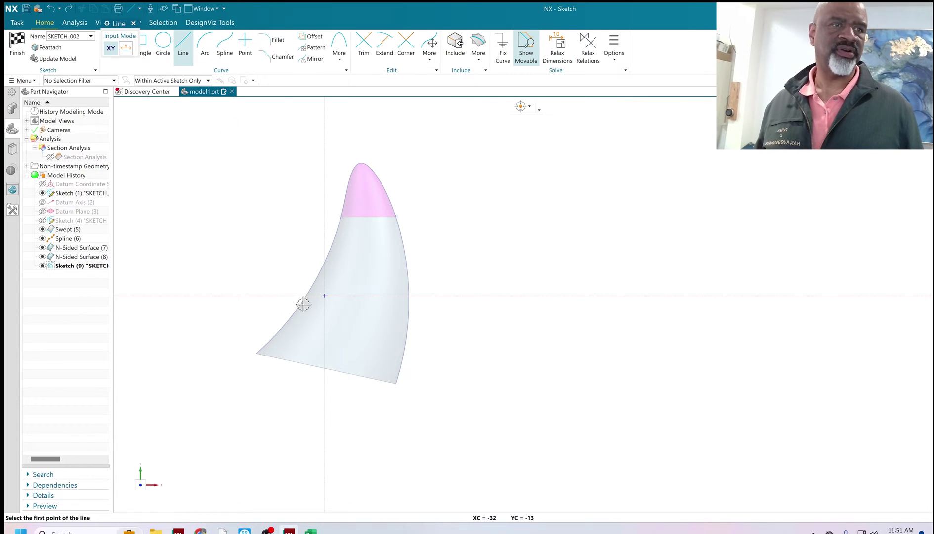
click(306, 254)
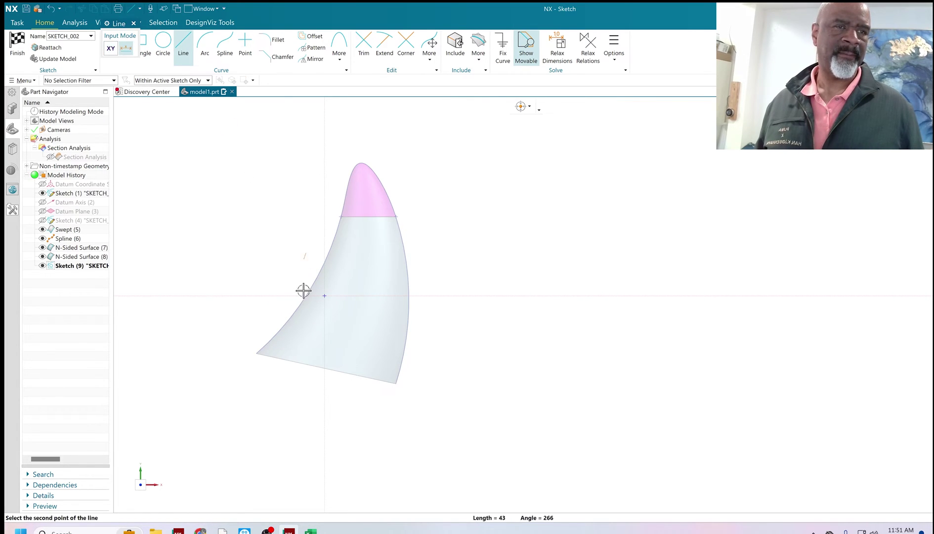
click(288, 384)
scroll(320, 277, up, 2)
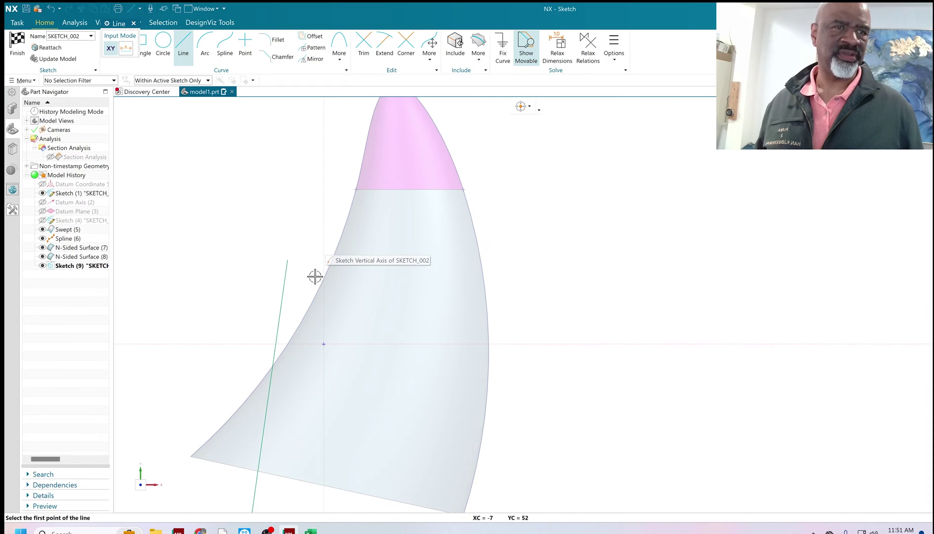
scroll(318, 275, up, 2)
click(319, 277)
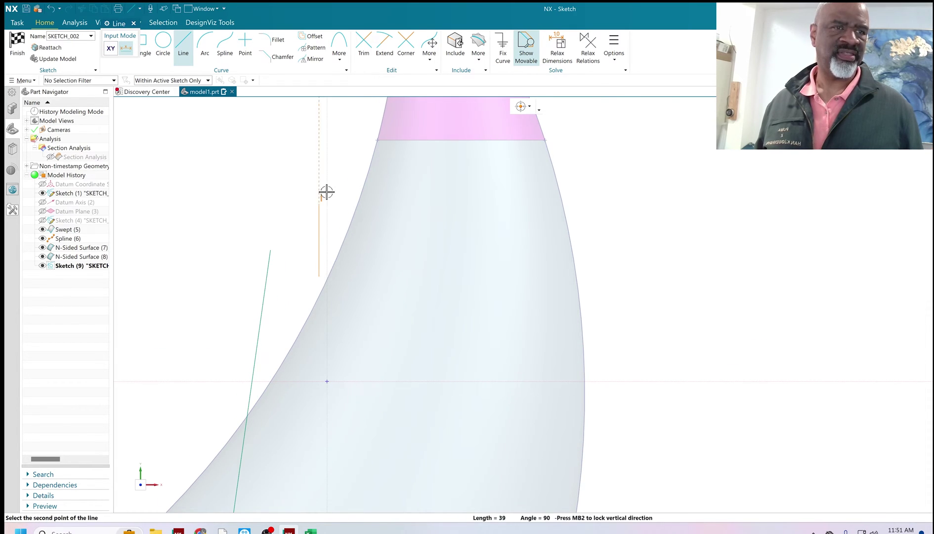
scroll(326, 191, down, 3)
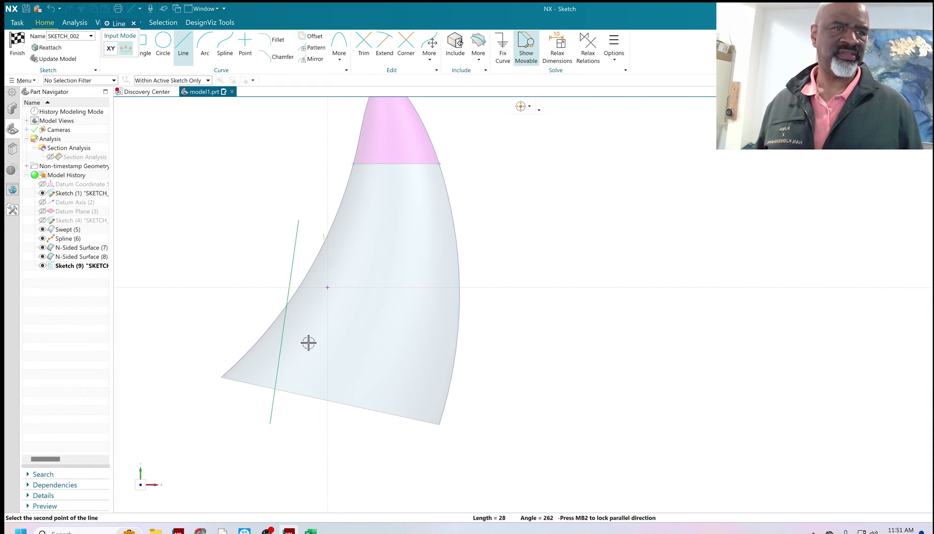
click(280, 417)
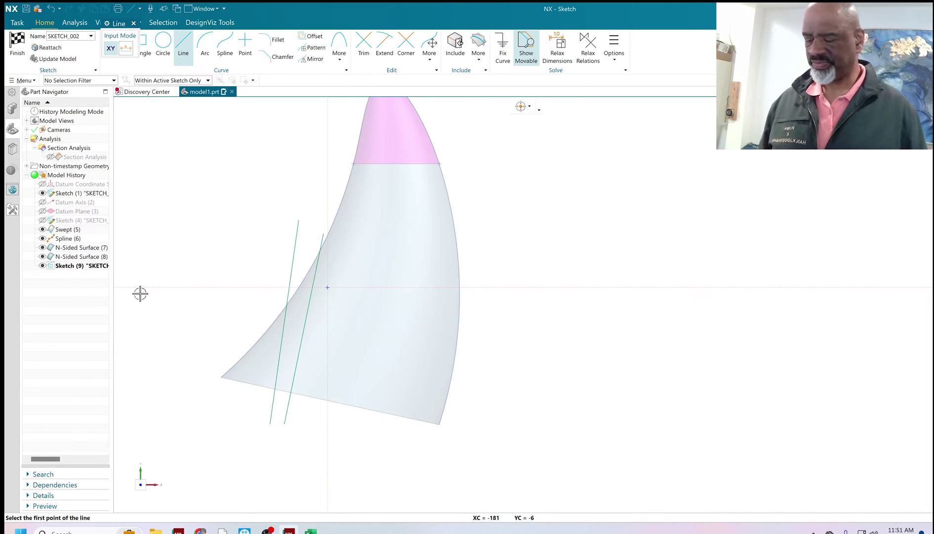
key(Escape)
click(14, 43)
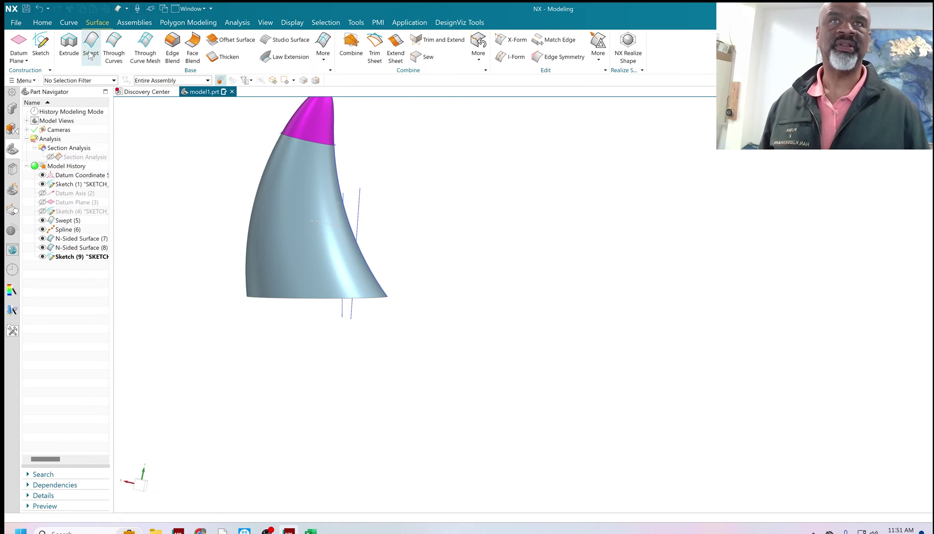
Step: Revolve the inner sketch line 360° about the outer sketch line as a tapered solid, with Boolean set to None
click(42, 22)
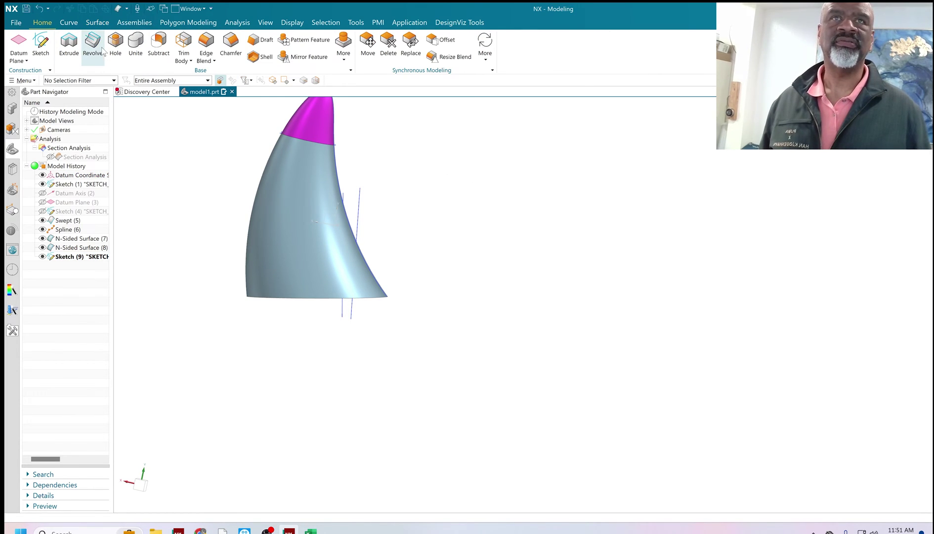
click(92, 46)
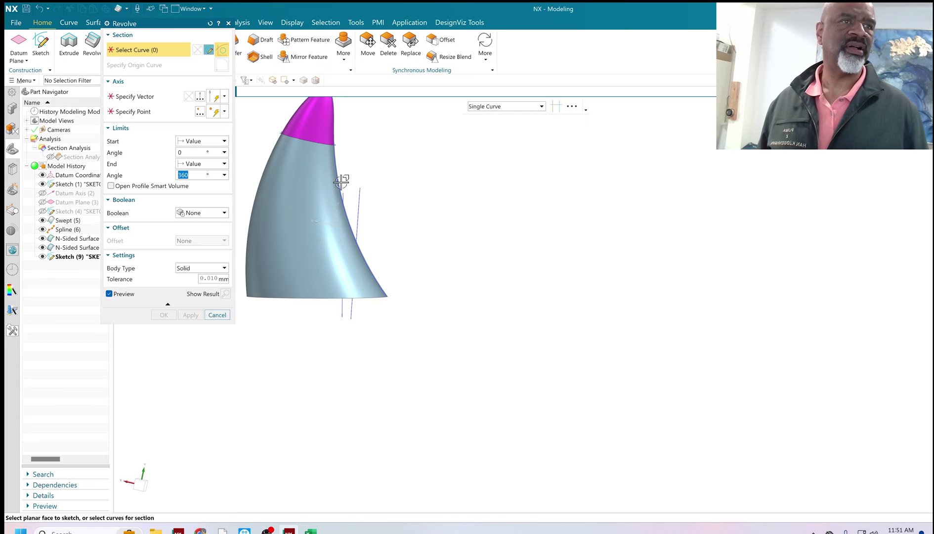
scroll(341, 182, down, 2)
click(344, 199)
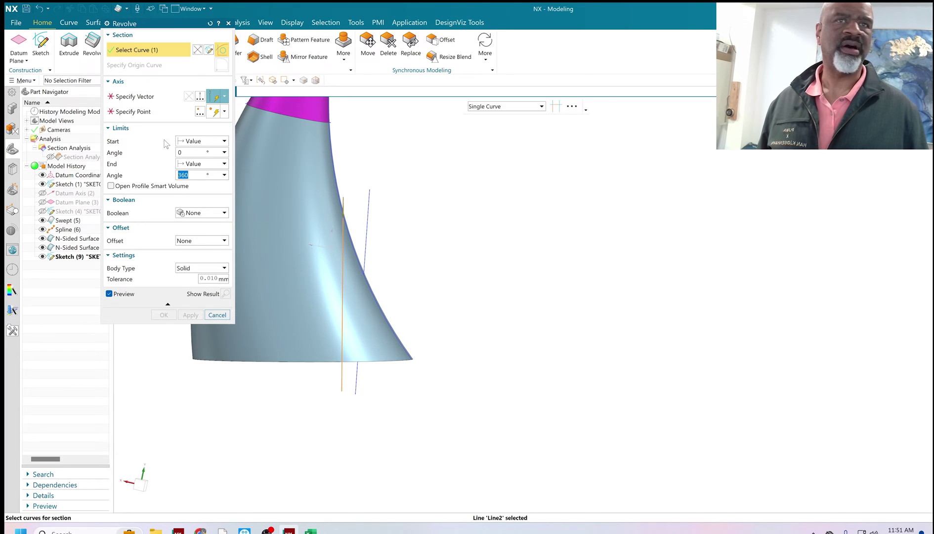
click(119, 101)
click(367, 211)
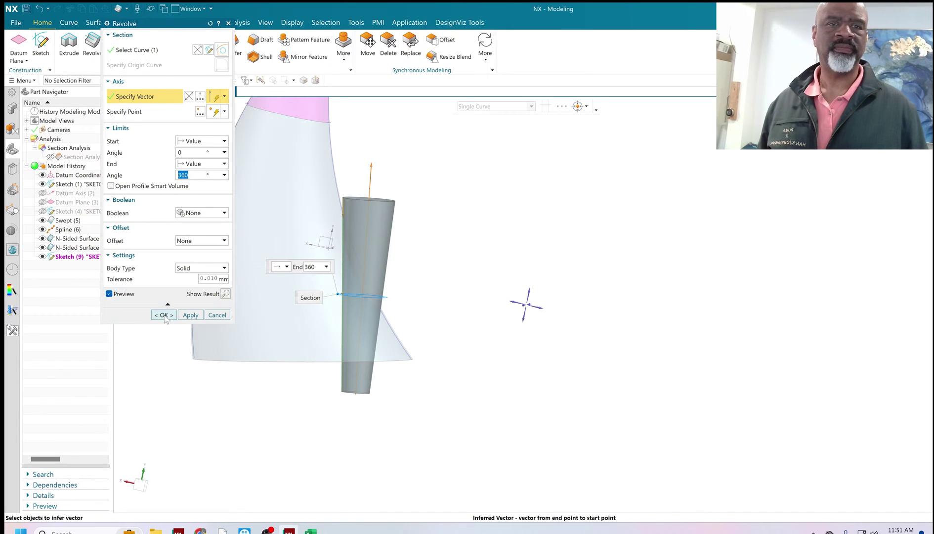
click(164, 315)
middle_drag(521, 229, 463, 230)
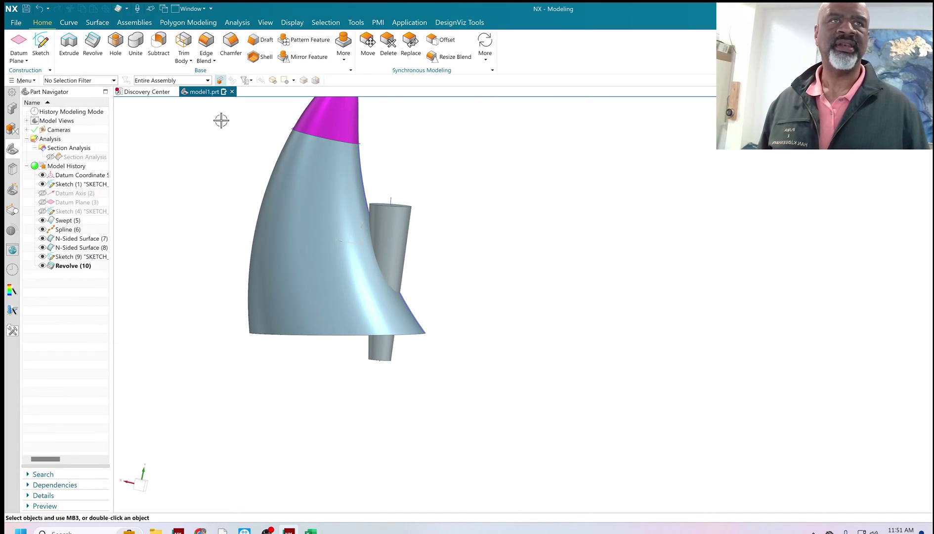
Step: Sew the tip cap and the base surface to the swept sheet as the target, using the Sheet type
click(87, 24)
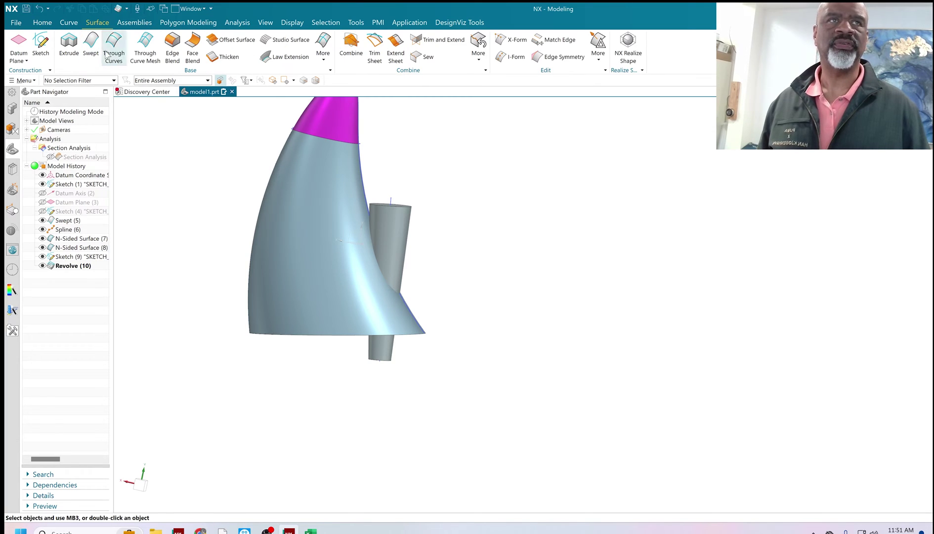
click(420, 56)
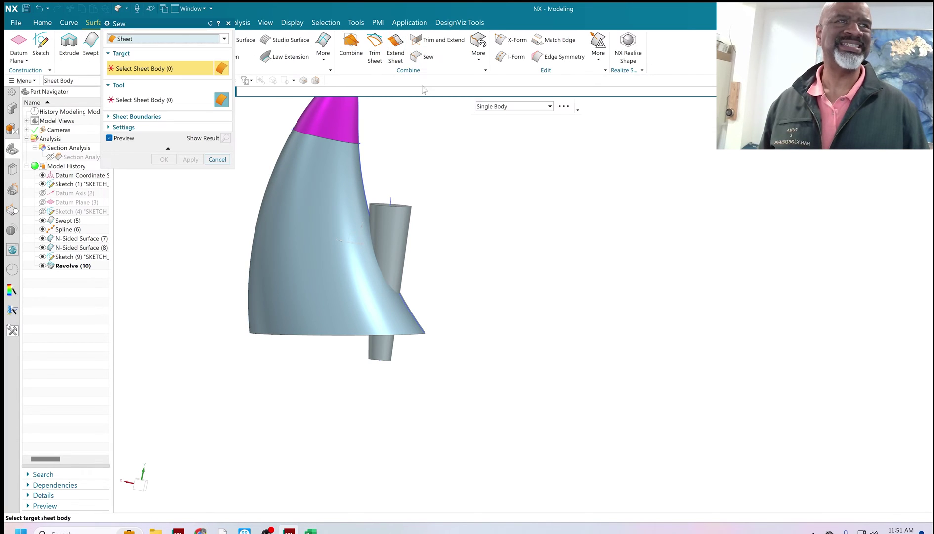
click(351, 187)
middle_drag(351, 187, 331, 280)
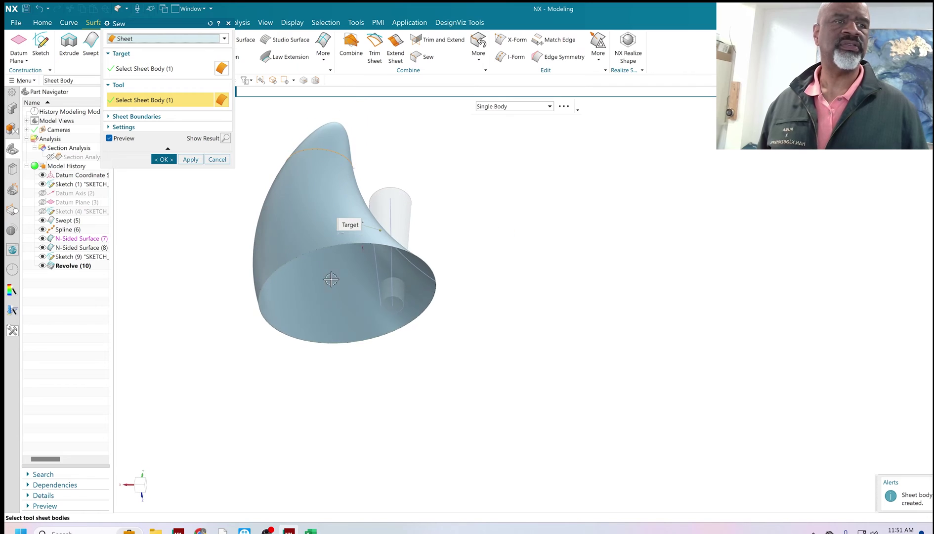
click(163, 159)
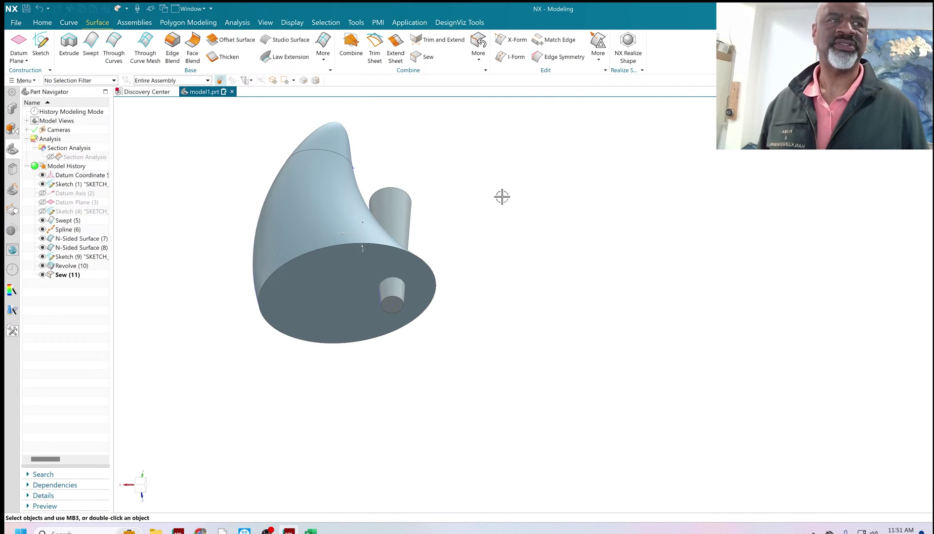
middle_drag(503, 196, 494, 233)
click(42, 22)
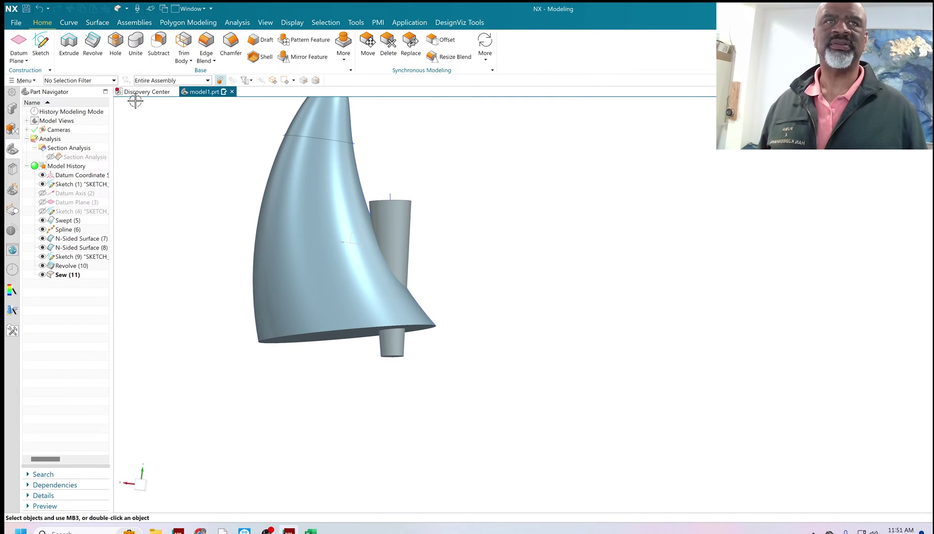
Step: Subtract the tapered revolved solid from the horn-shaped body as the target
click(136, 44)
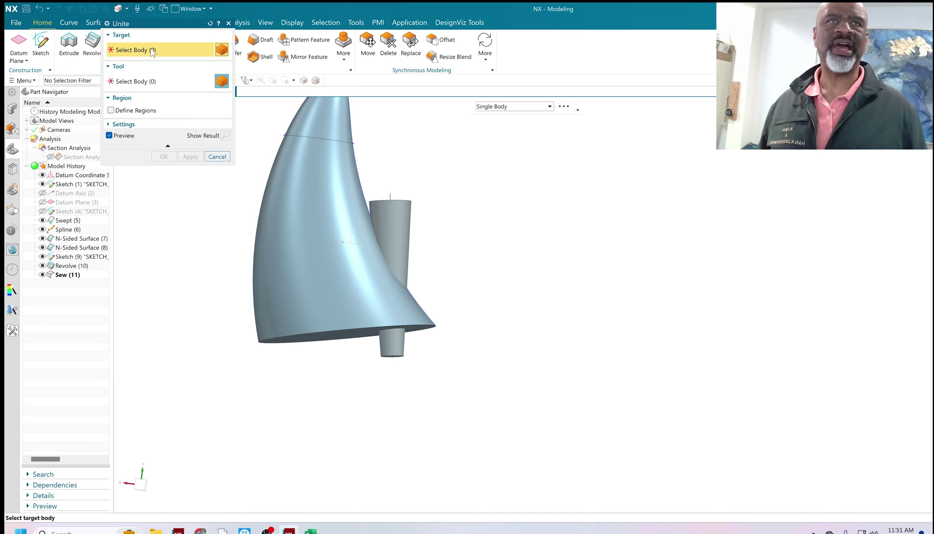
click(216, 157)
click(161, 42)
click(323, 198)
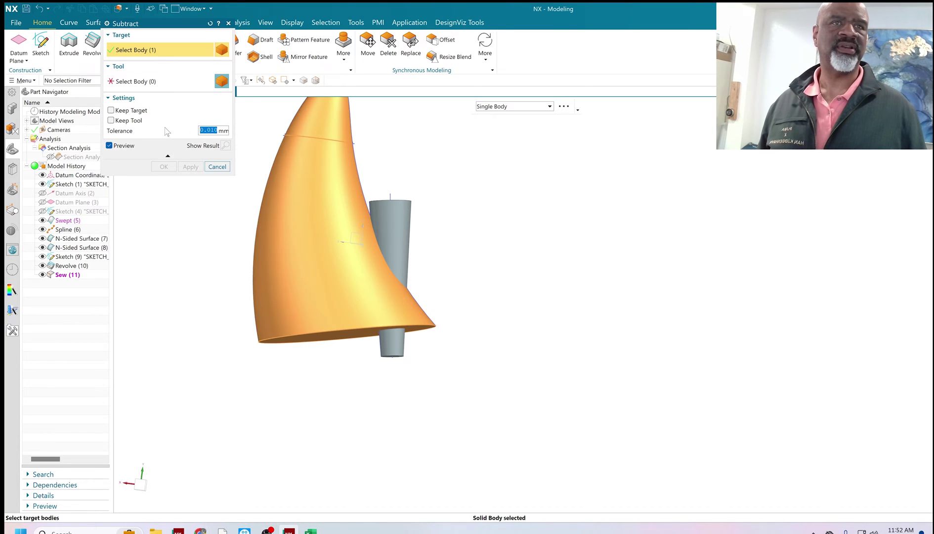
click(126, 81)
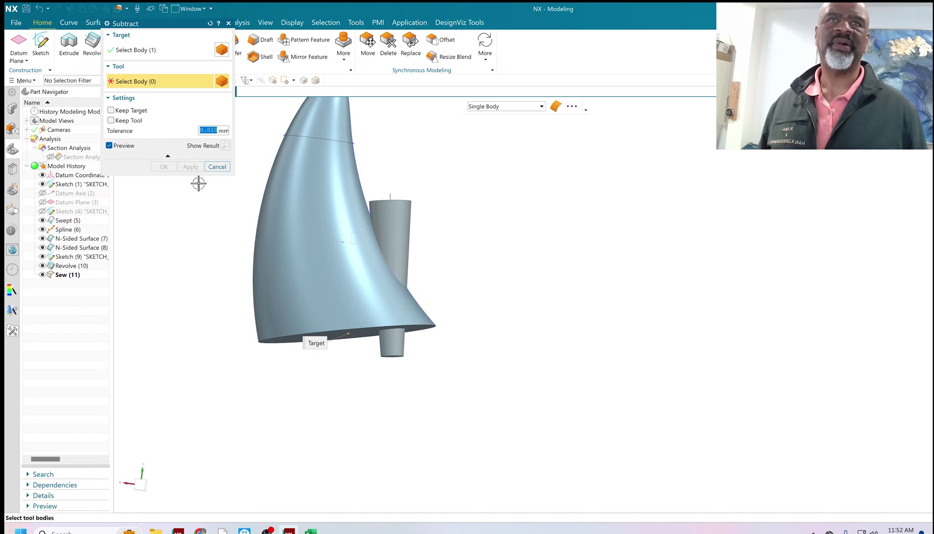
click(408, 237)
click(163, 167)
Step: Start an Aesthetic Face Blend and pick the horn's main side surface as Face 1 using the Single Face rule
middle_drag(451, 229, 430, 262)
click(343, 50)
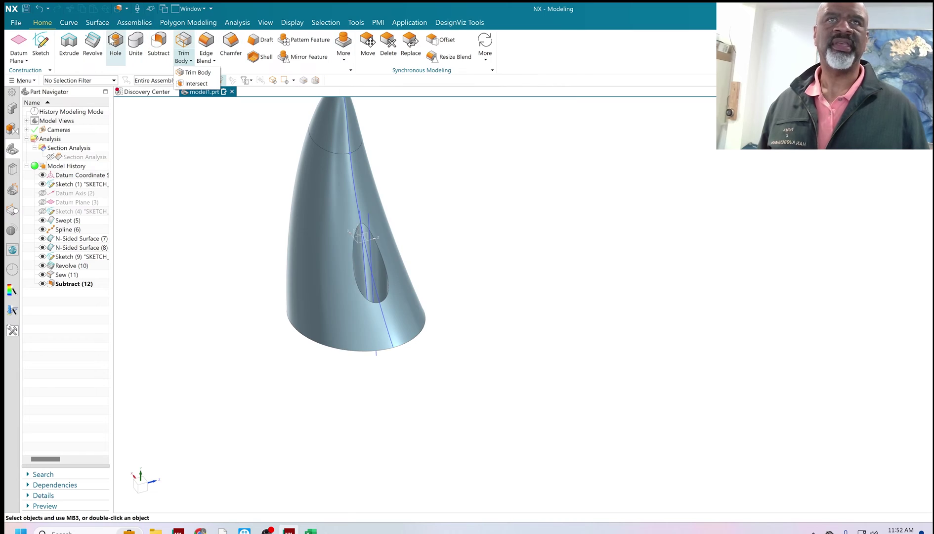
click(98, 23)
click(323, 50)
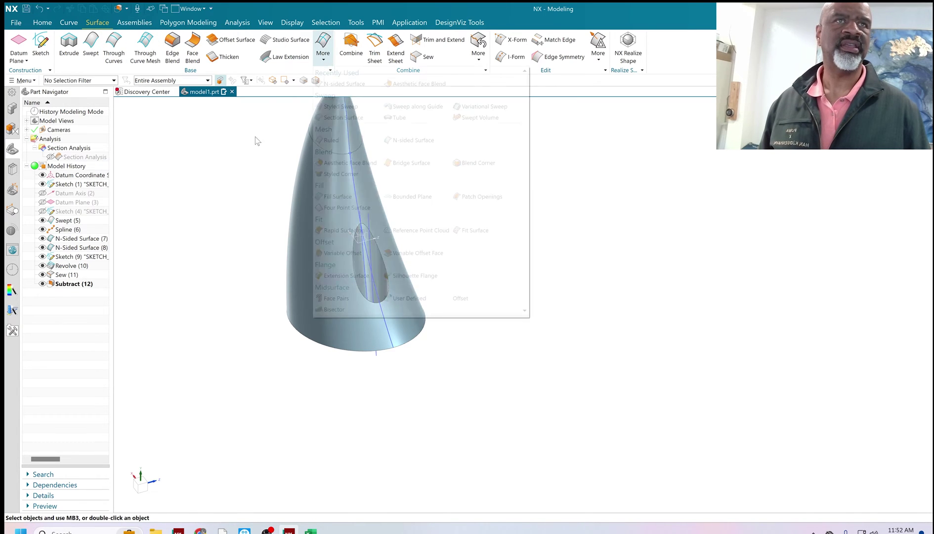
click(344, 168)
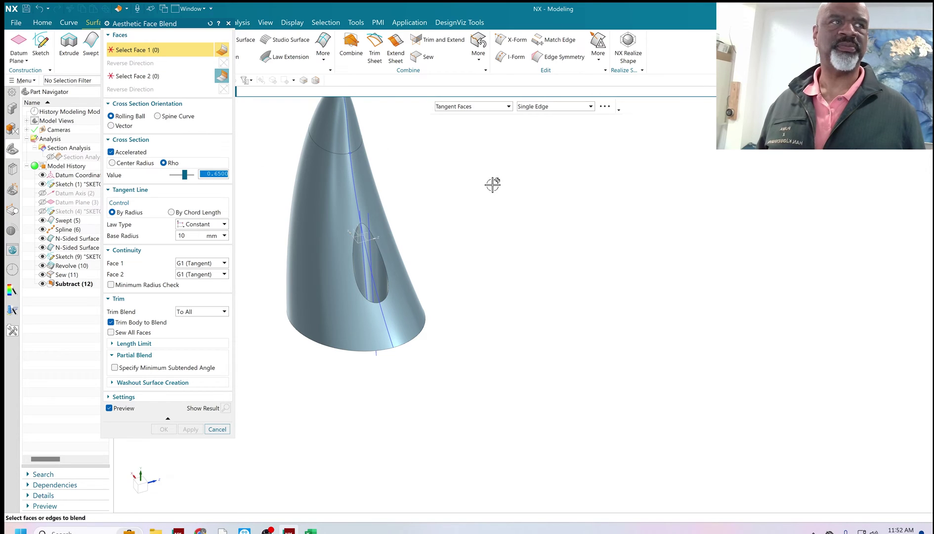
click(485, 106)
click(464, 116)
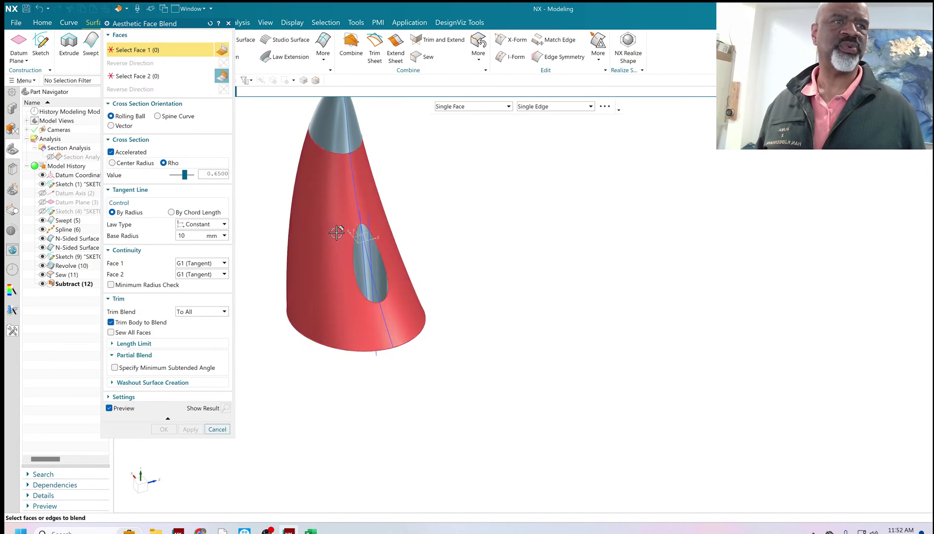
click(349, 209)
Step: Select the inner wall of the tapered hole as Face 2 of the blend
middle_drag(427, 246, 490, 220)
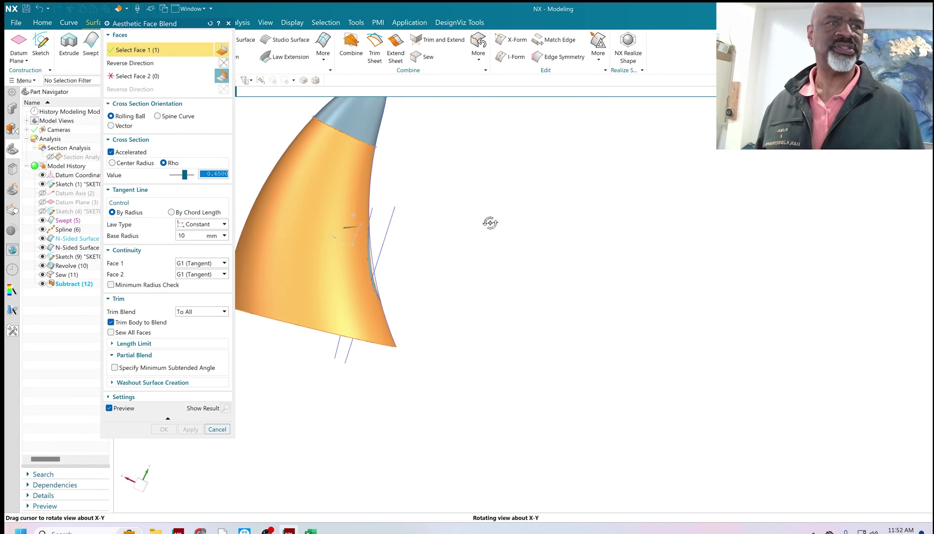
middle_drag(498, 260, 334, 175)
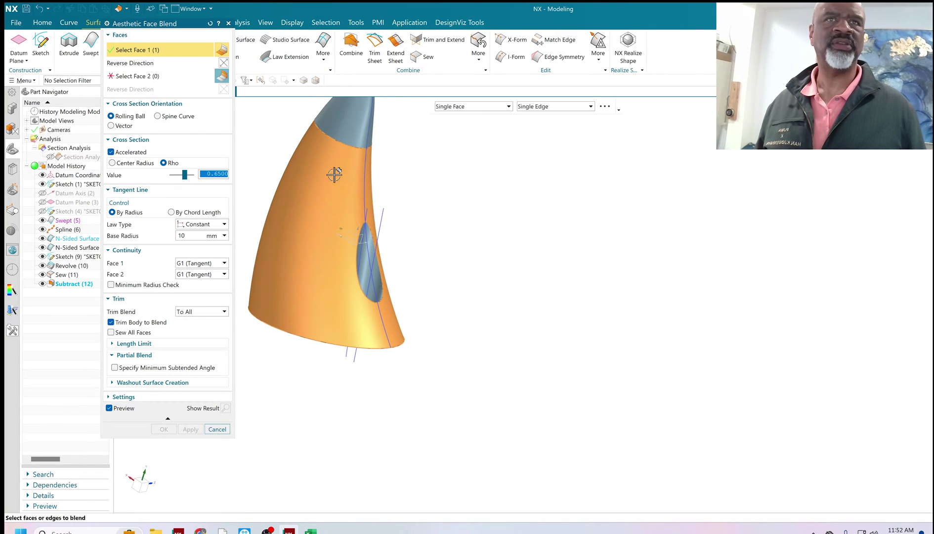
middle_click(454, 259)
middle_drag(455, 259, 346, 260)
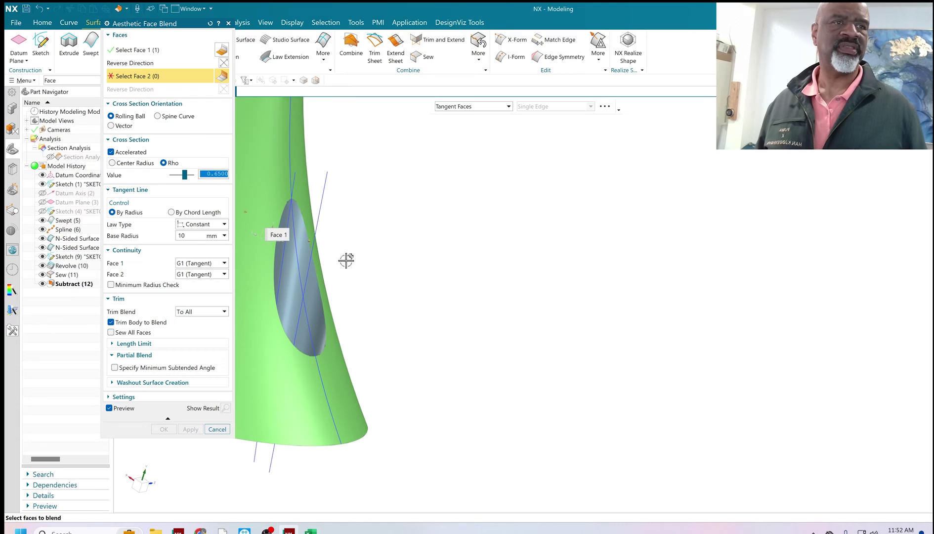
click(306, 273)
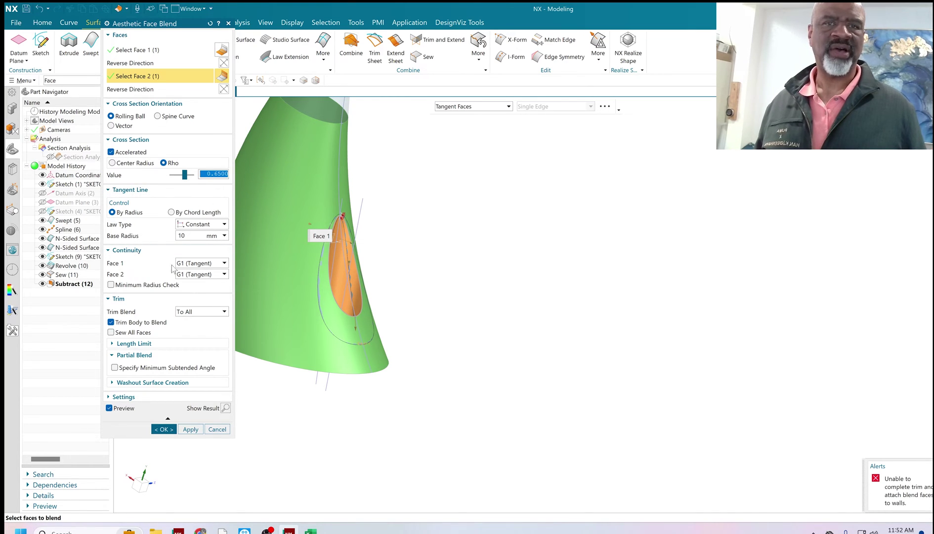
Step: Try to create the face blend with G2 (Curvature) continuity on both faces
click(203, 263)
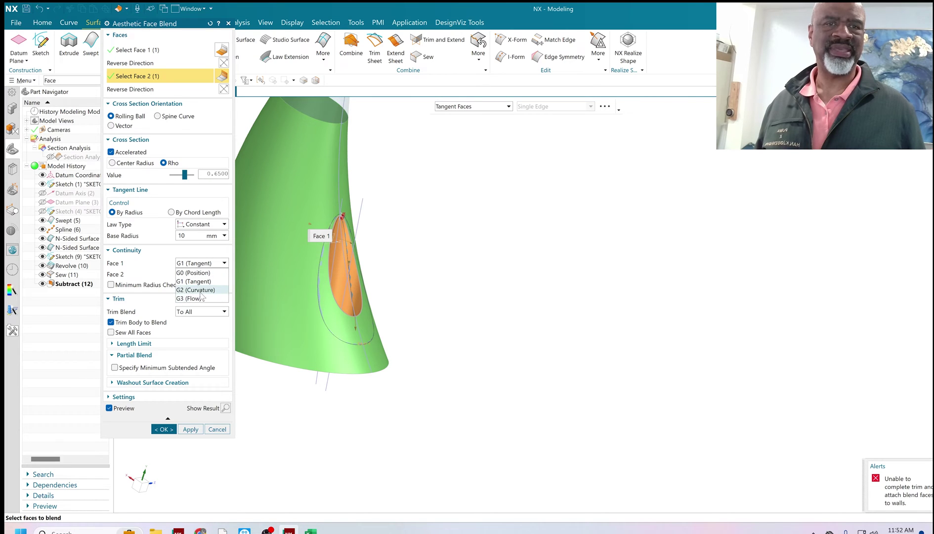
click(200, 291)
click(208, 275)
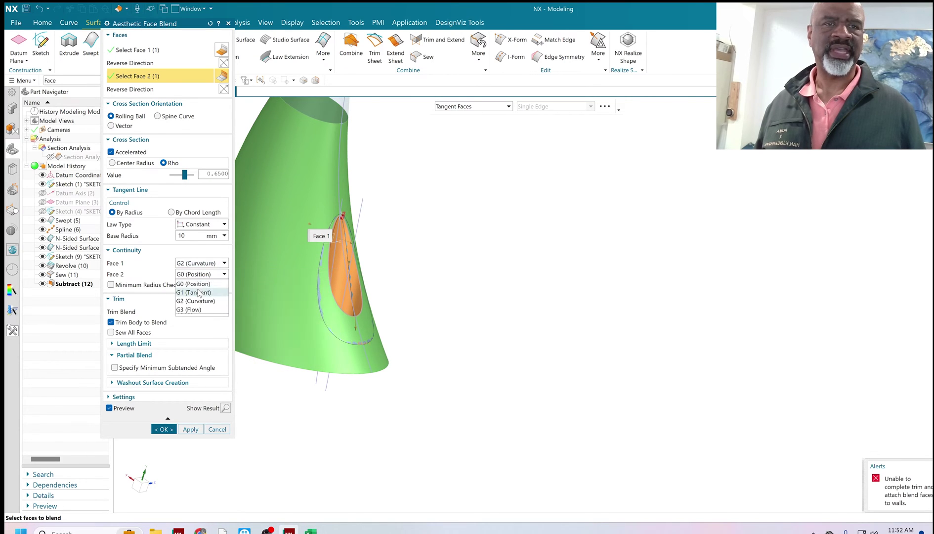
click(196, 301)
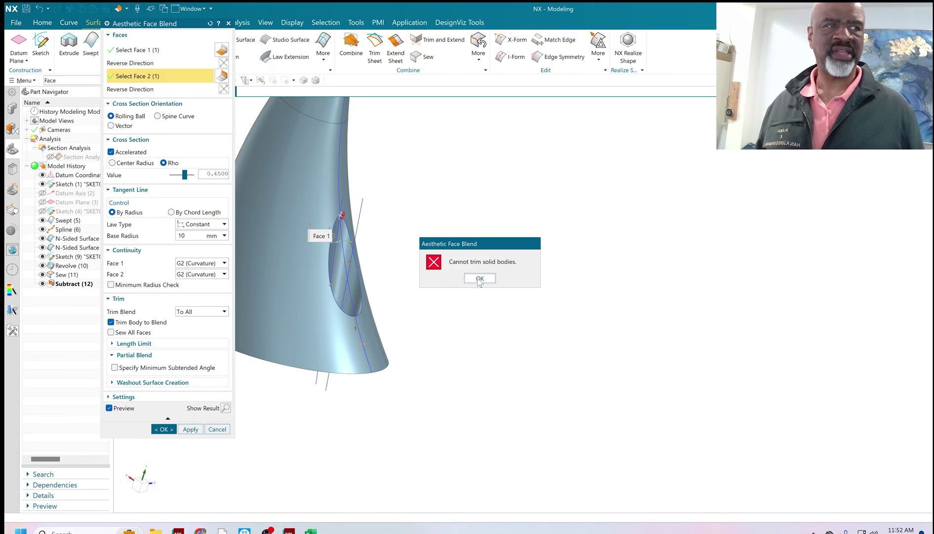
click(490, 275)
Step: Inspect the blend preview around the hole and set the continuity of Face 1 and Face 2 to G1 (Tangent)
middle_drag(430, 271, 388, 276)
scroll(321, 207, up, 5)
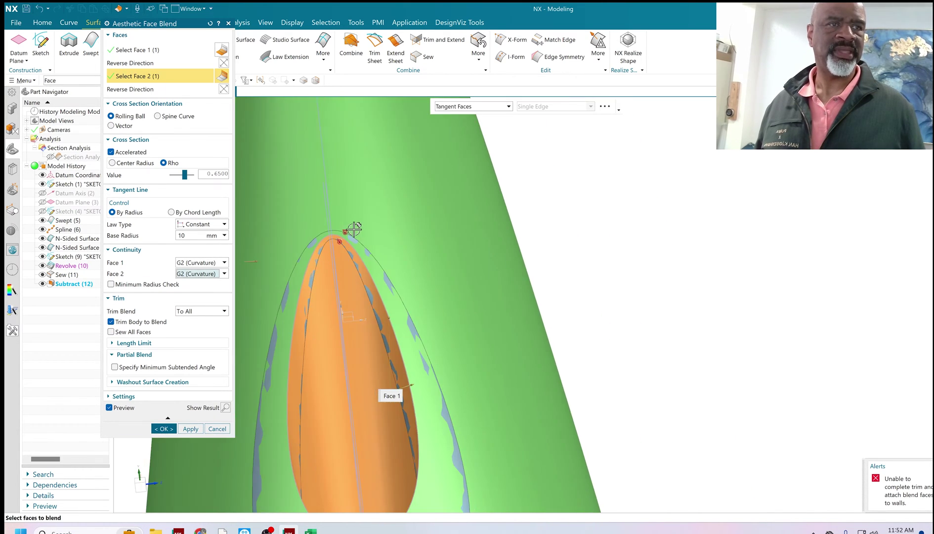
scroll(354, 223, down, 4)
click(224, 262)
click(193, 272)
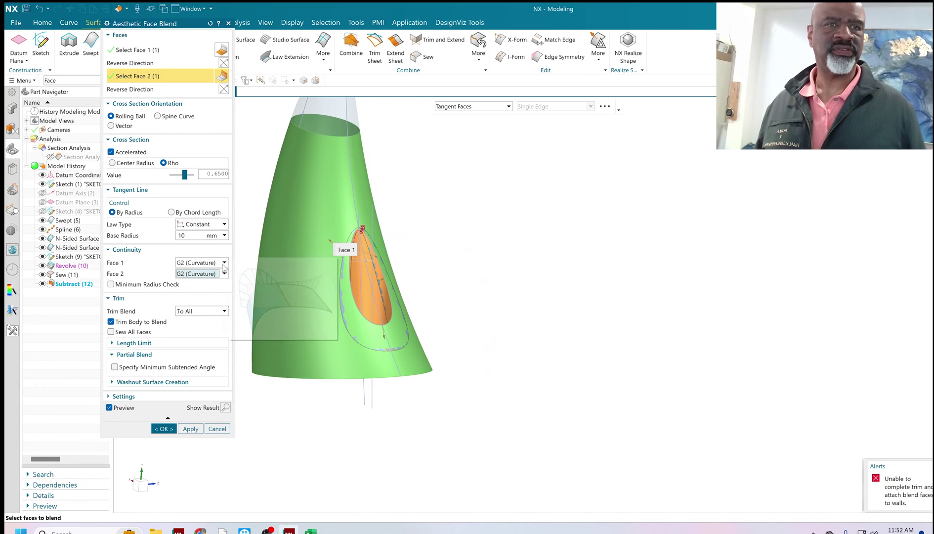
click(224, 263)
click(214, 280)
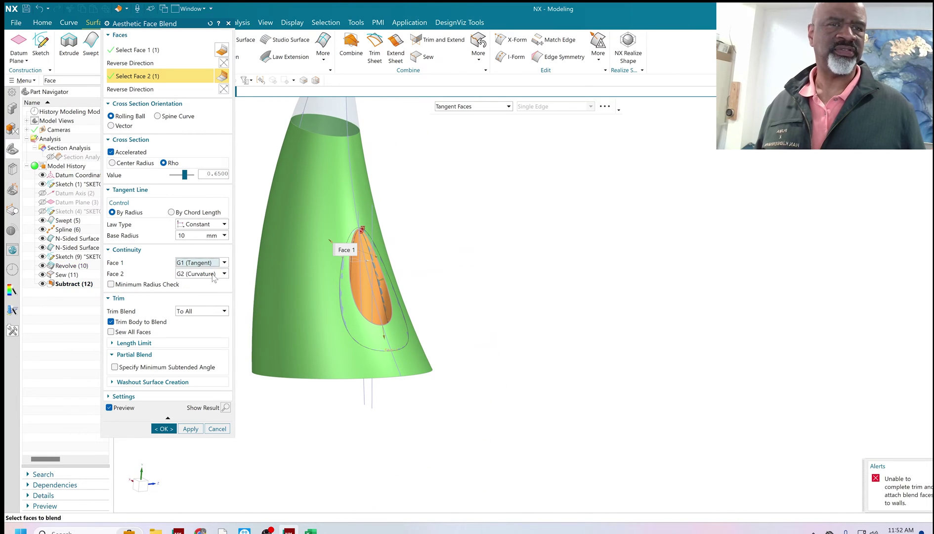
click(200, 273)
click(195, 291)
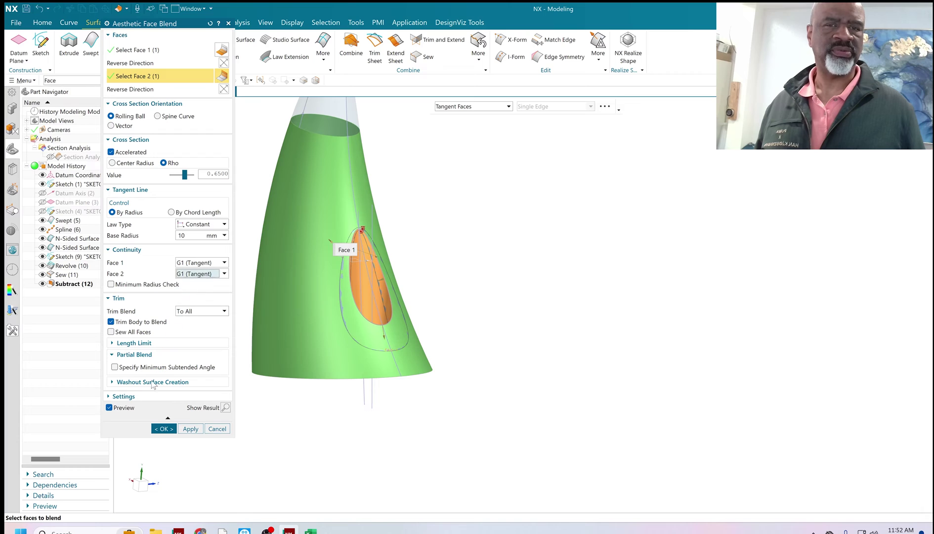
Step: Enable Sew All Faces, set both faces to G2 (Curvature) continuity, and create the aesthetic face blend
click(112, 332)
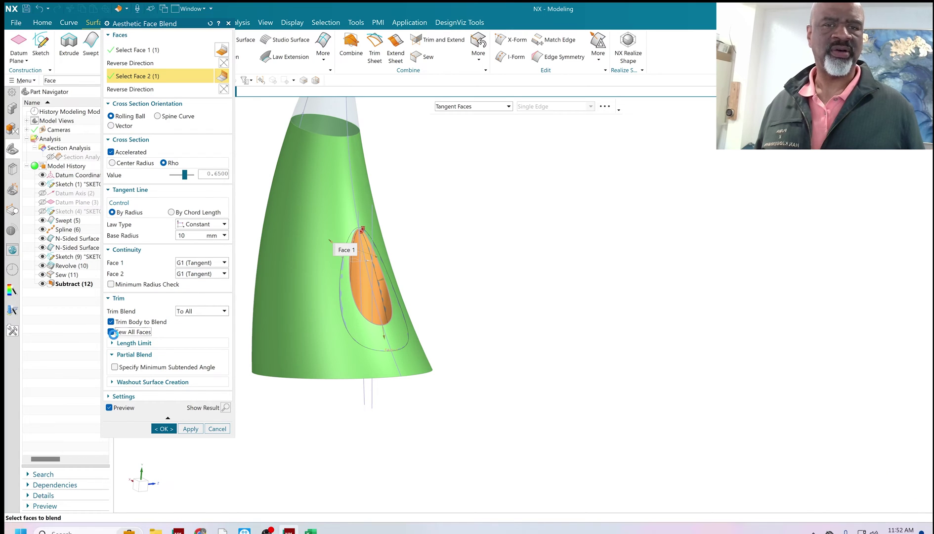
click(223, 263)
click(191, 292)
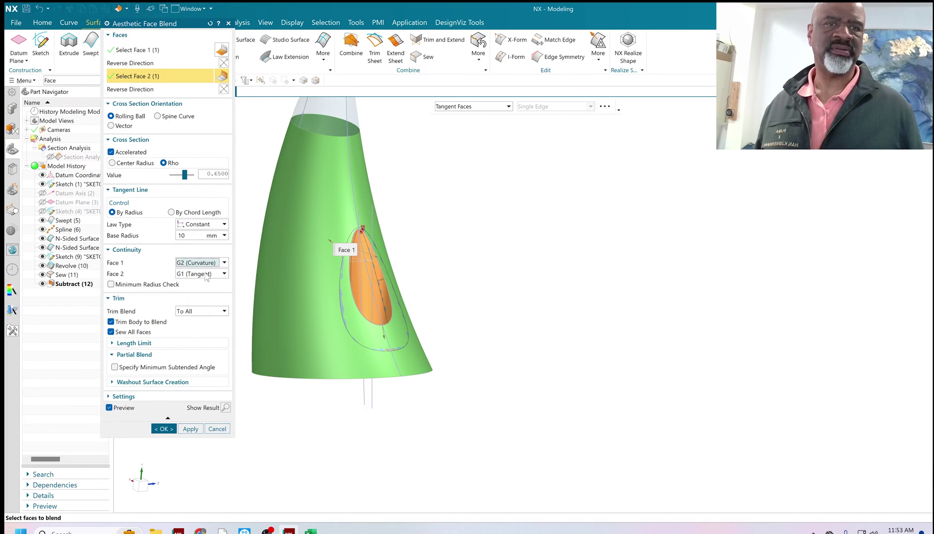
click(206, 275)
click(191, 302)
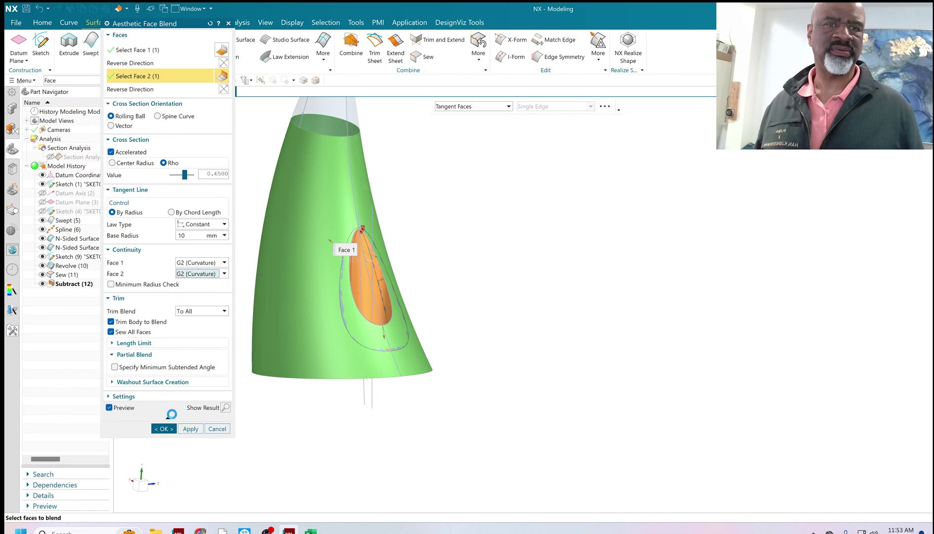
click(163, 428)
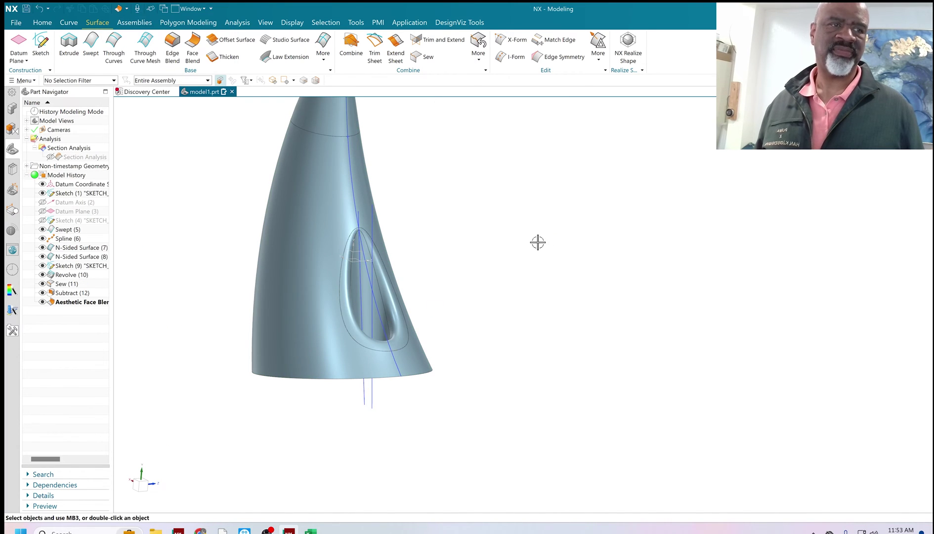
Step: Hide all curves, sketches, datum planes, datum axes and coordinate systems so only the blended horn body is displayed
middle_drag(536, 242, 516, 295)
scroll(516, 295, down, 3)
middle_drag(494, 261, 416, 289)
key(ctrl+w)
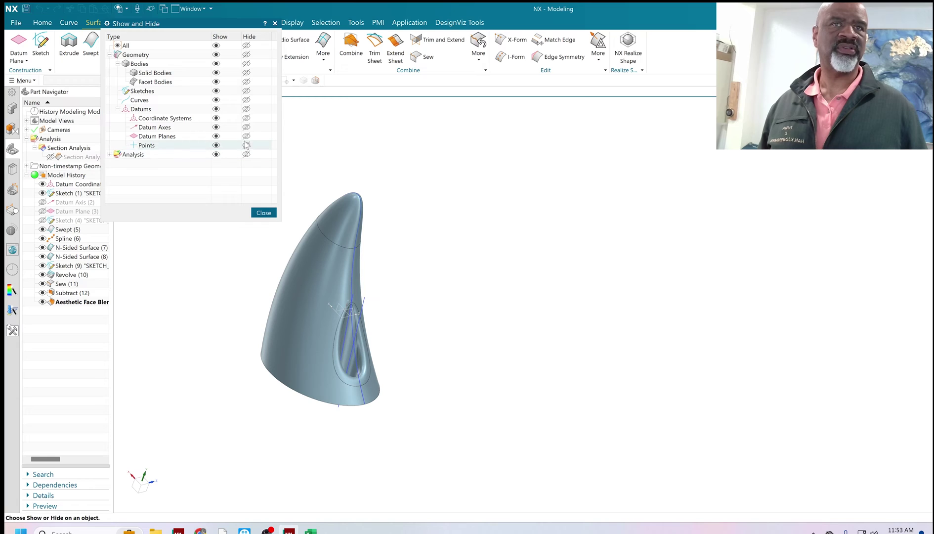
click(246, 100)
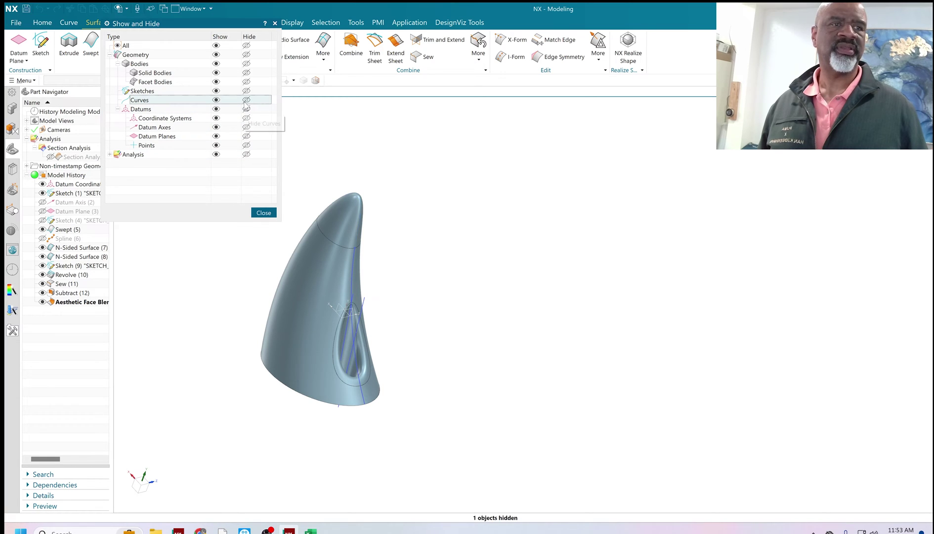
click(246, 91)
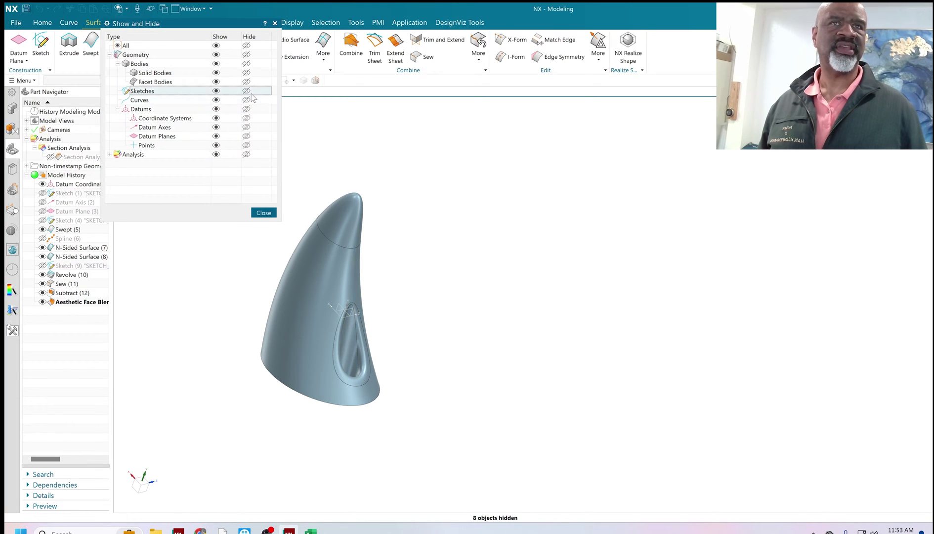
click(246, 136)
click(246, 127)
click(246, 117)
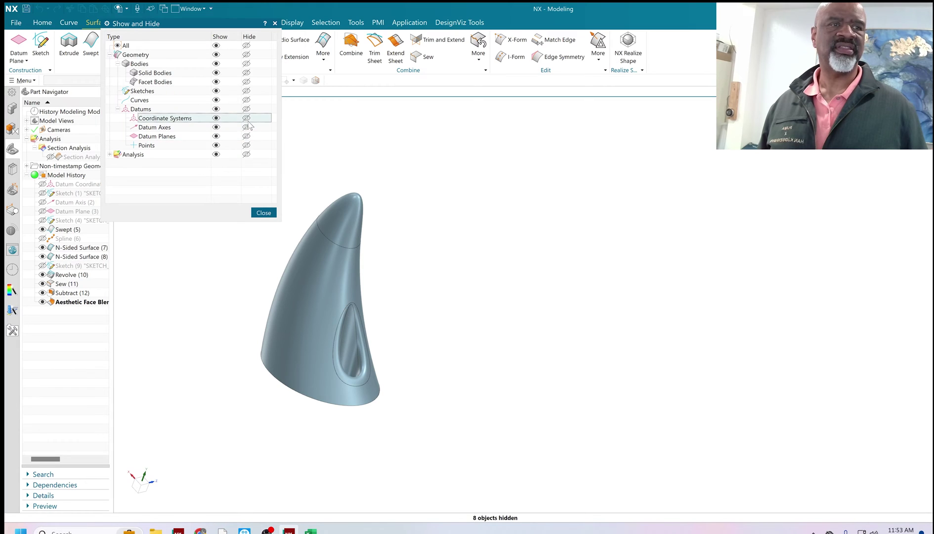
click(263, 213)
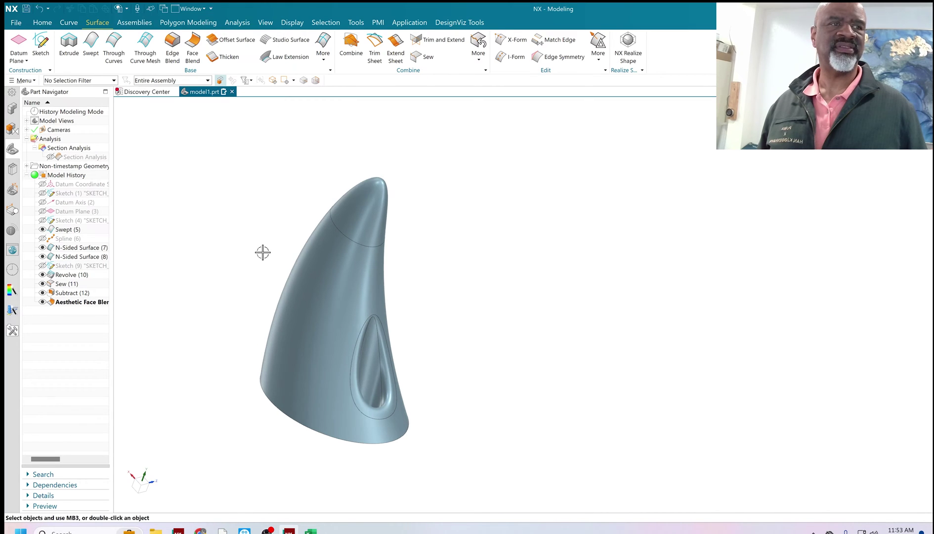
scroll(259, 252, up, 2)
right_click(262, 143)
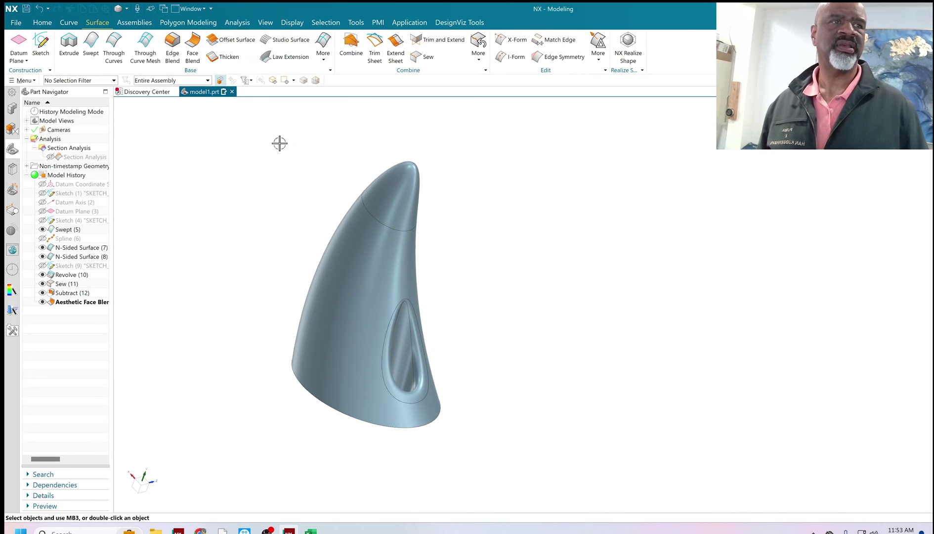
right_click(278, 159)
click(204, 128)
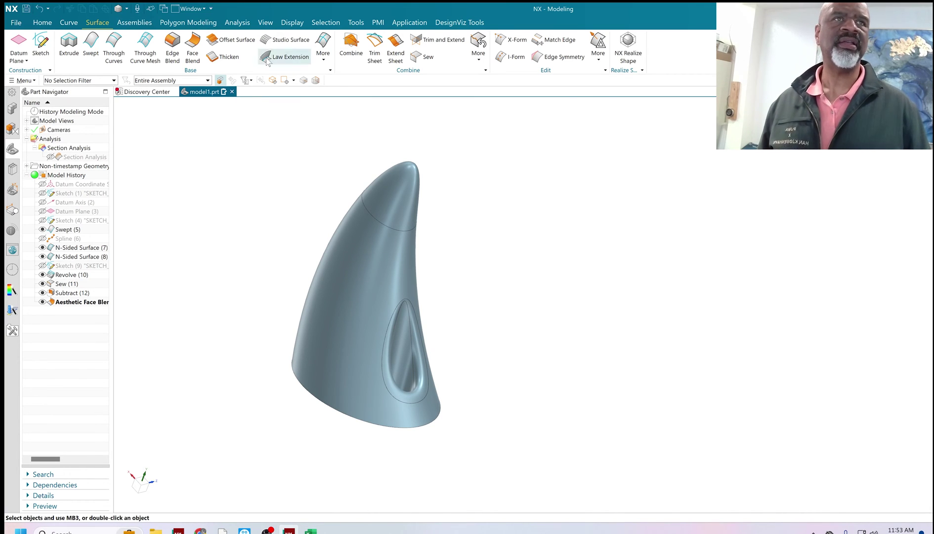
click(269, 24)
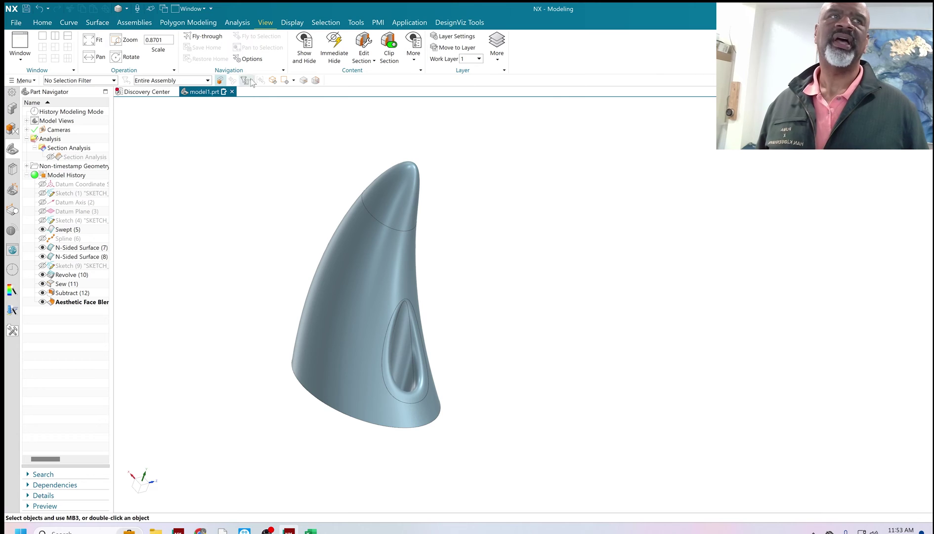
click(413, 59)
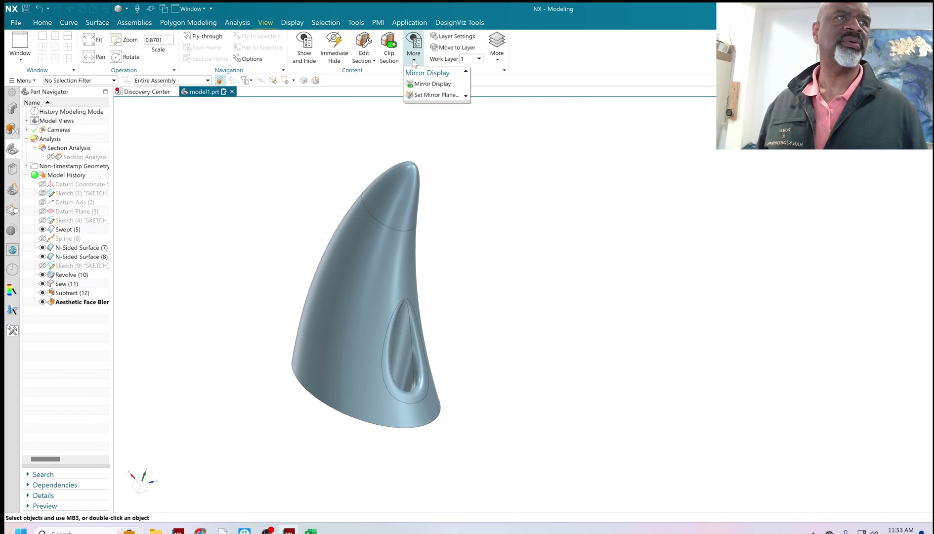
click(344, 129)
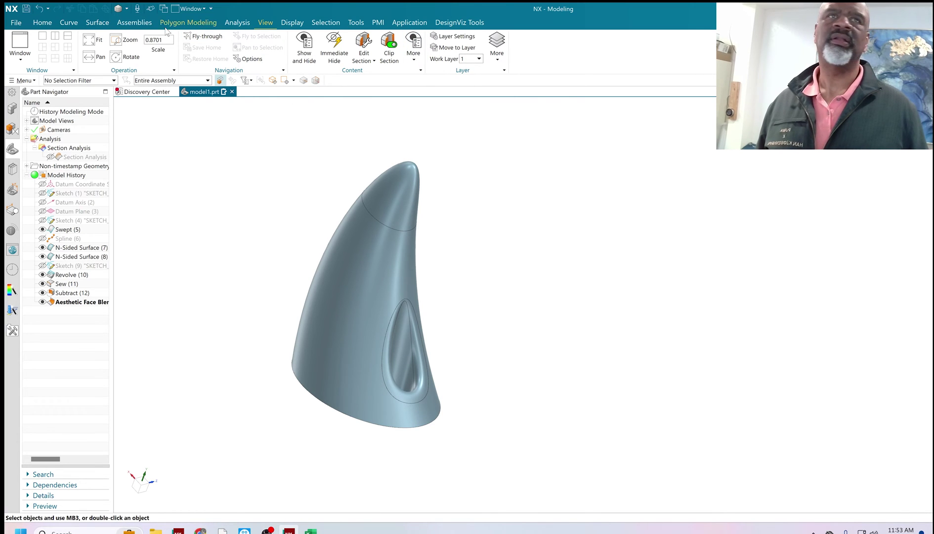
Step: Turn off the Smooth Edges display effect for the shaded horn body
click(292, 23)
click(196, 60)
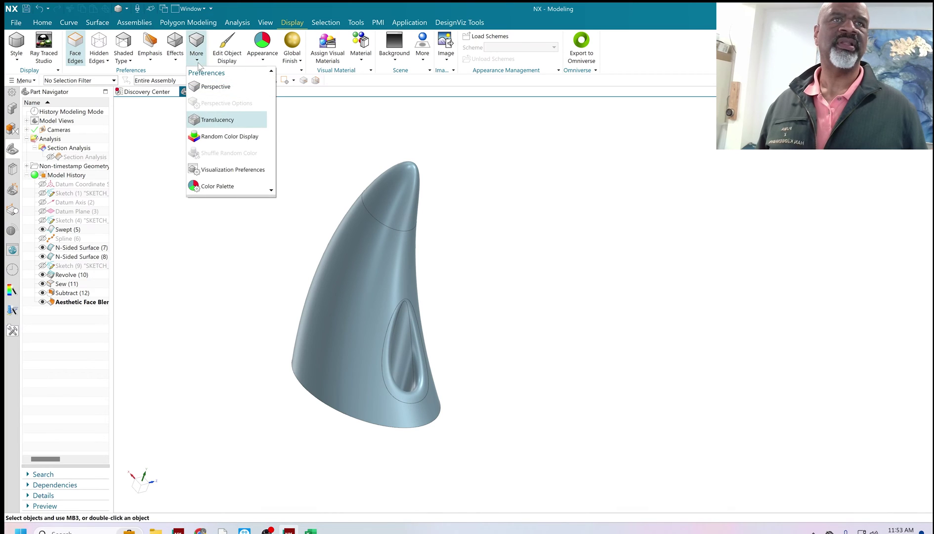
click(178, 64)
click(178, 65)
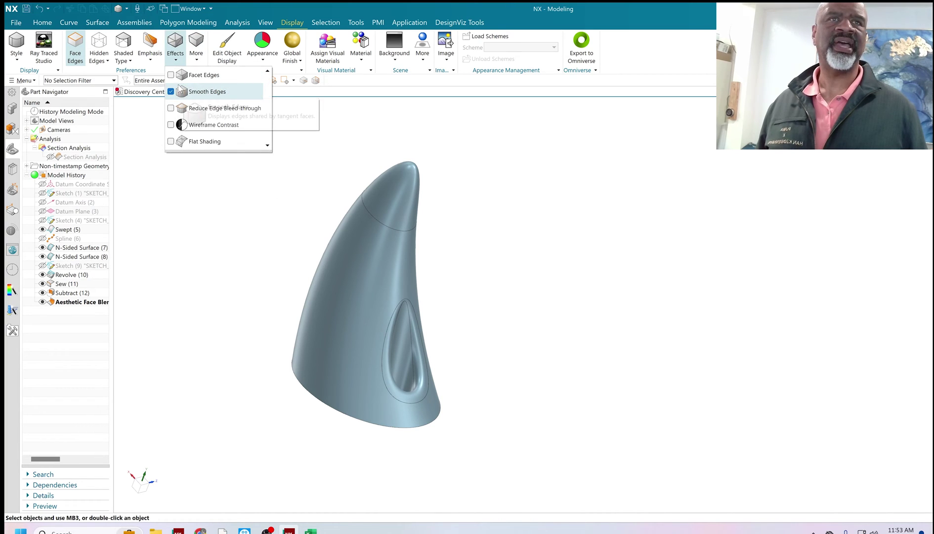
click(174, 99)
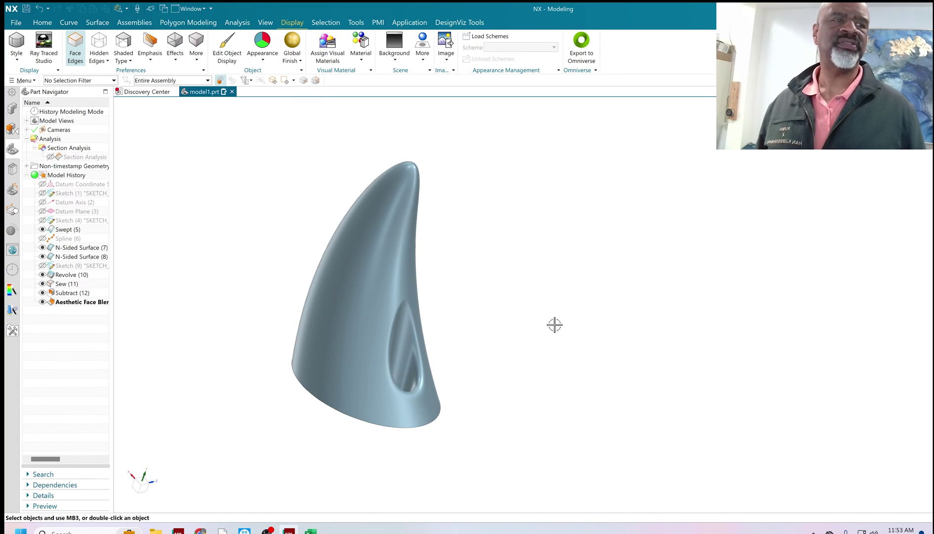
Step: Turn on True Shading for the horn body and turn it onto its side above the reflective floor
mouse_move(554, 325)
middle_down()
mouse_move(507, 311)
mouse_move(553, 302)
mouse_move(551, 317)
middle_up()
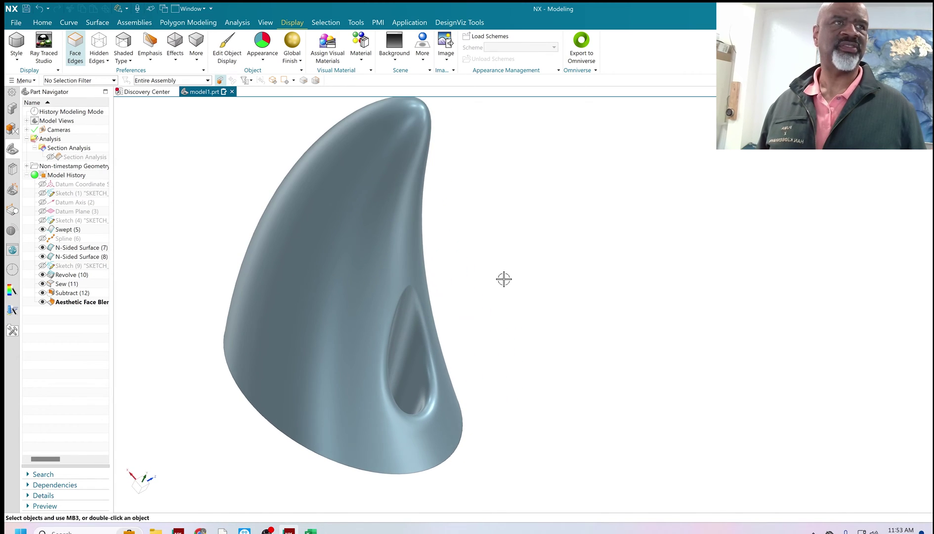
scroll(503, 279, down, 1)
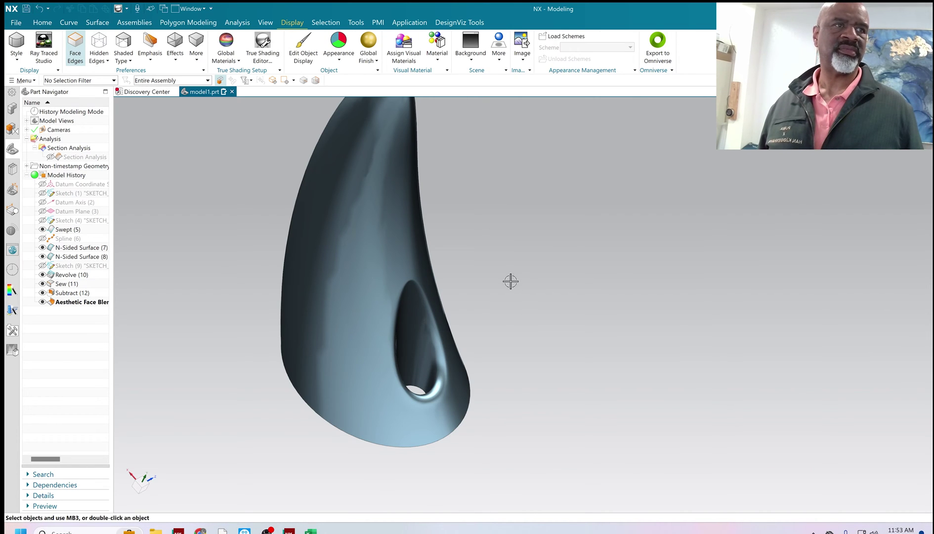
middle_drag(510, 281, 554, 331)
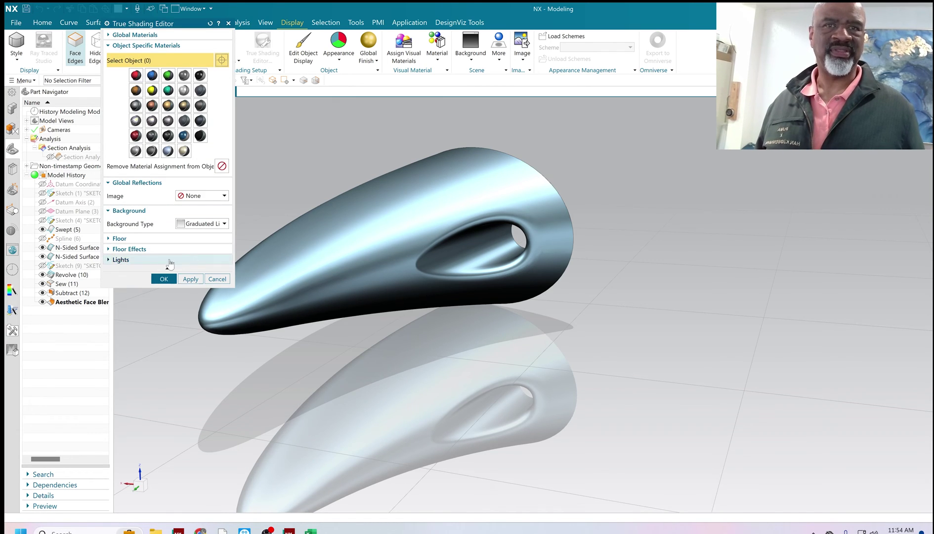
Step: Set the True Shading floor plane normal to the Z axis
click(169, 253)
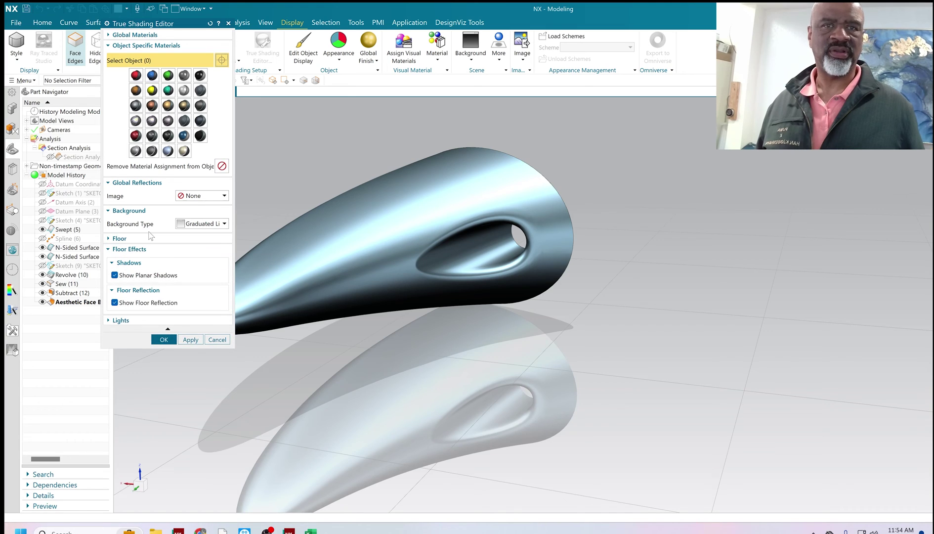
click(152, 240)
click(225, 265)
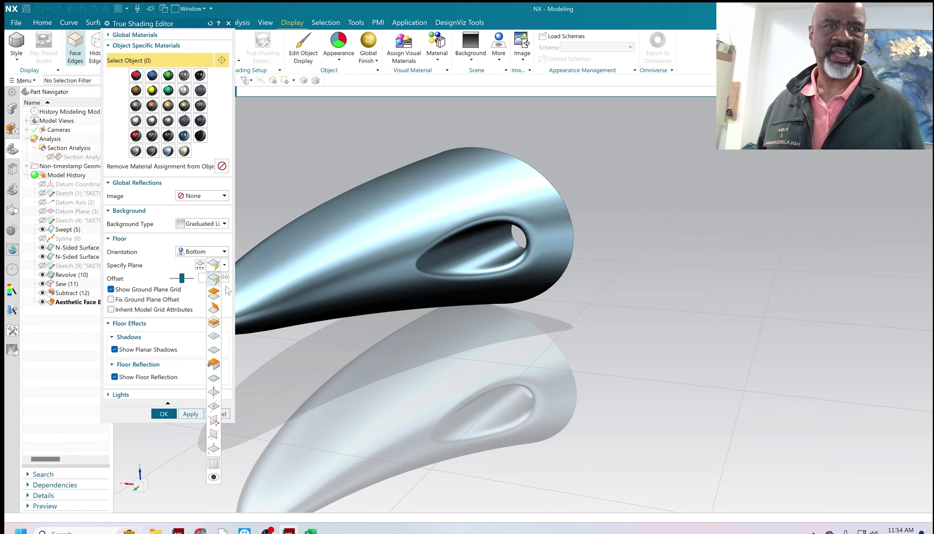
click(214, 451)
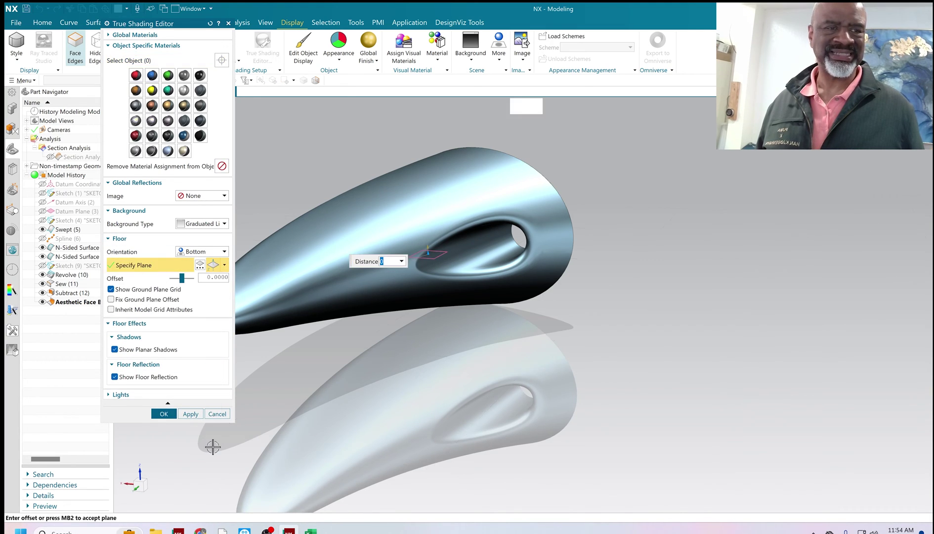
click(164, 413)
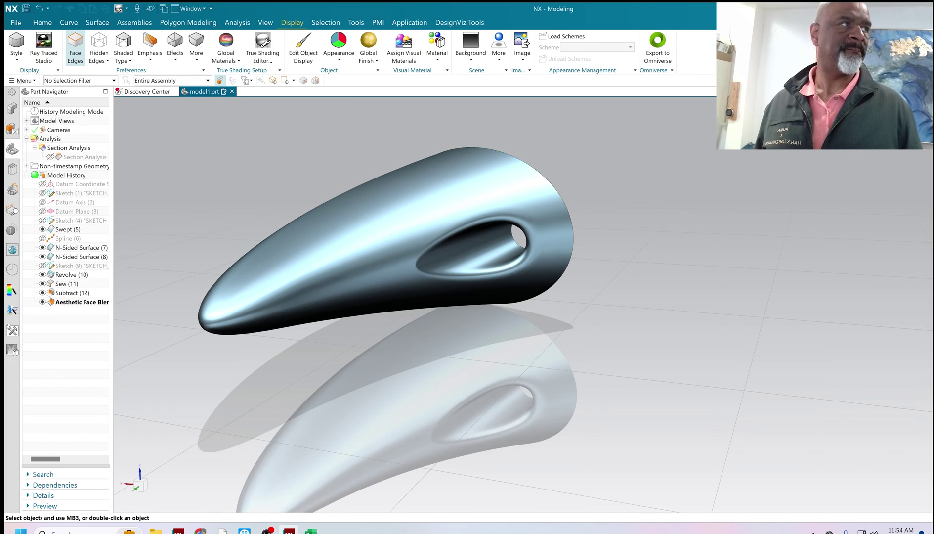
Step: Set the True Shading floor plane normal to the Y axis so the horn body stands upright on its base
click(263, 47)
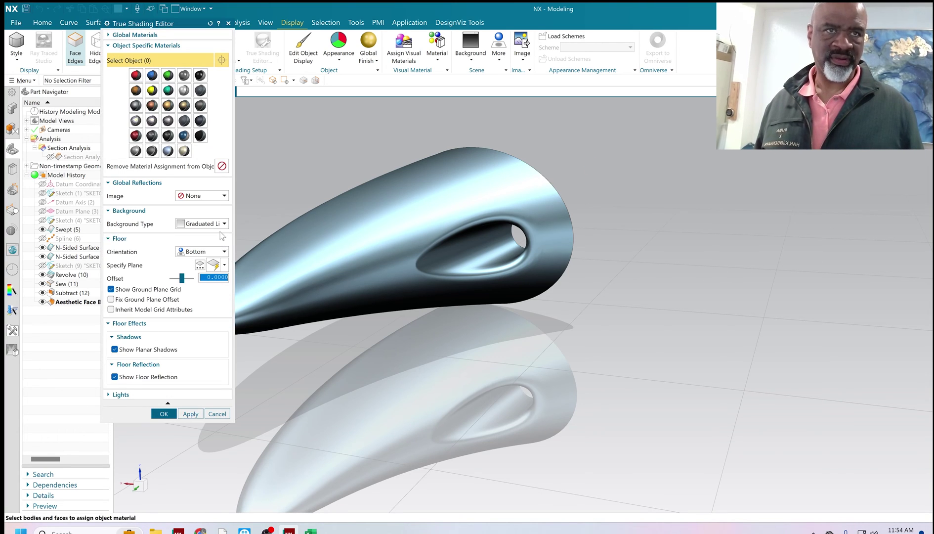
click(225, 267)
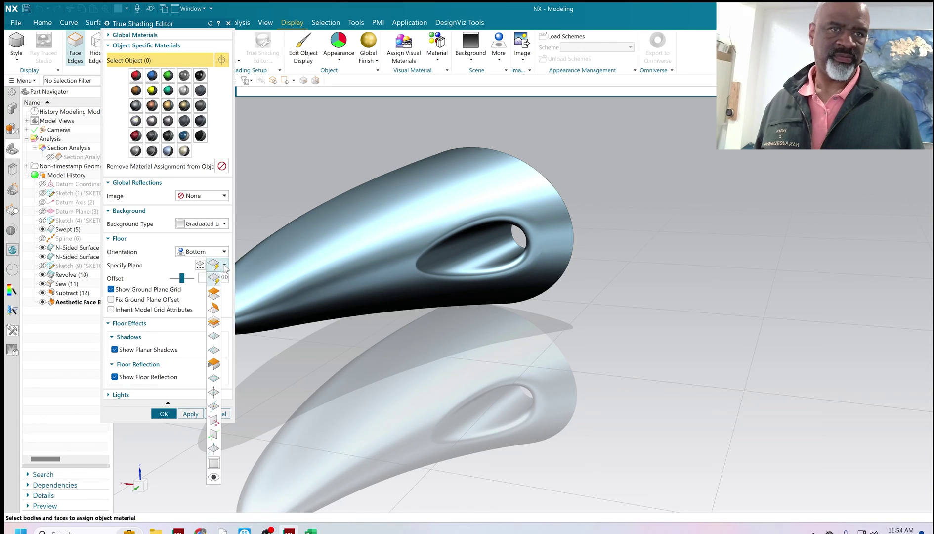
click(214, 451)
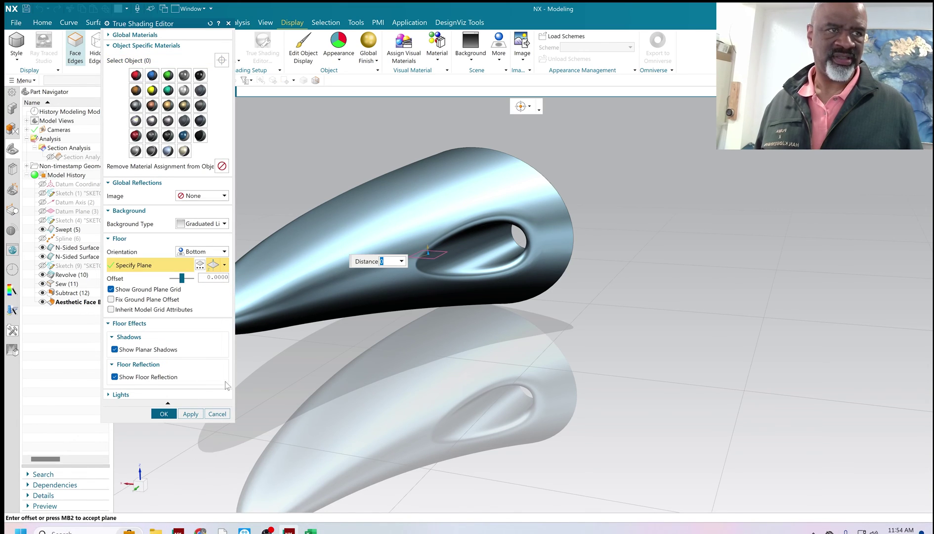
click(225, 265)
click(213, 435)
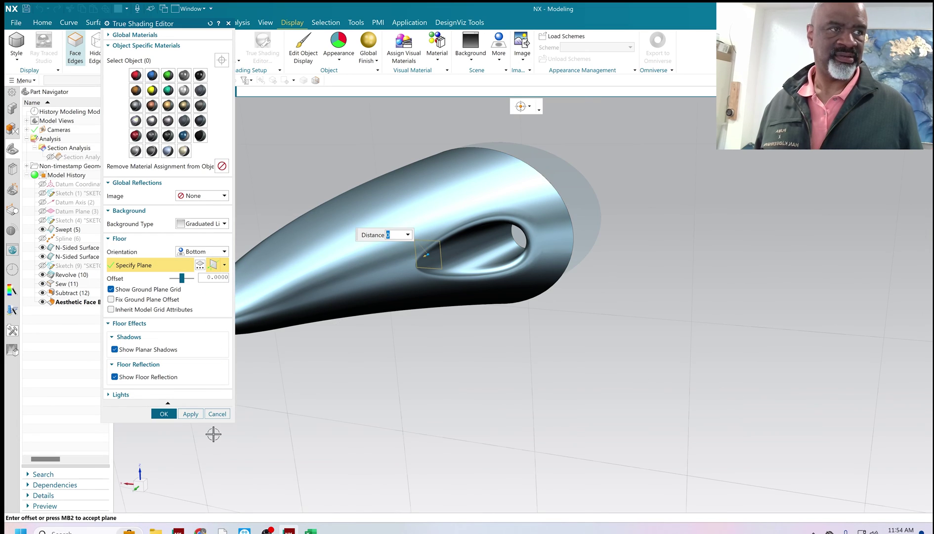
click(164, 413)
mouse_move(297, 386)
middle_down()
mouse_move(407, 361)
mouse_move(400, 294)
mouse_move(329, 246)
middle_up()
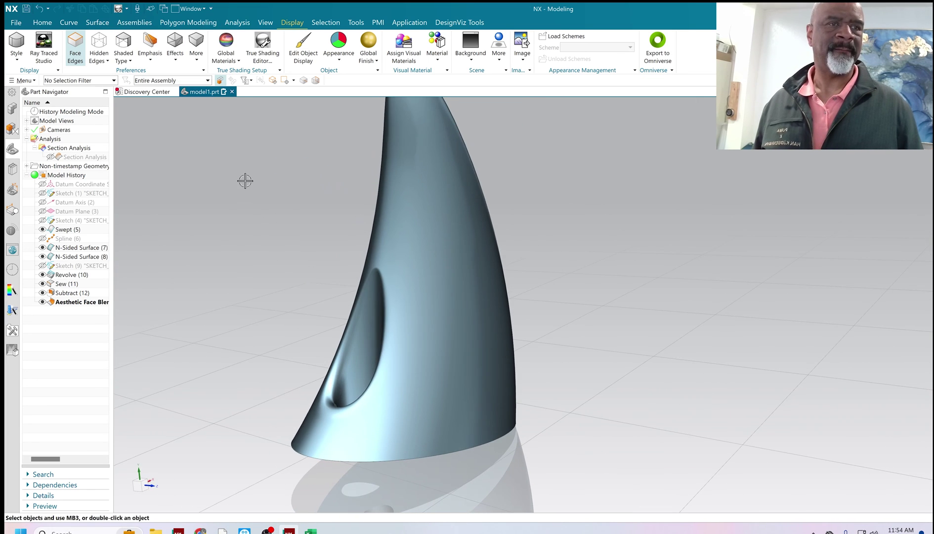
right_click(244, 181)
click(258, 198)
middle_drag(338, 349, 406, 355)
scroll(560, 325, down, 3)
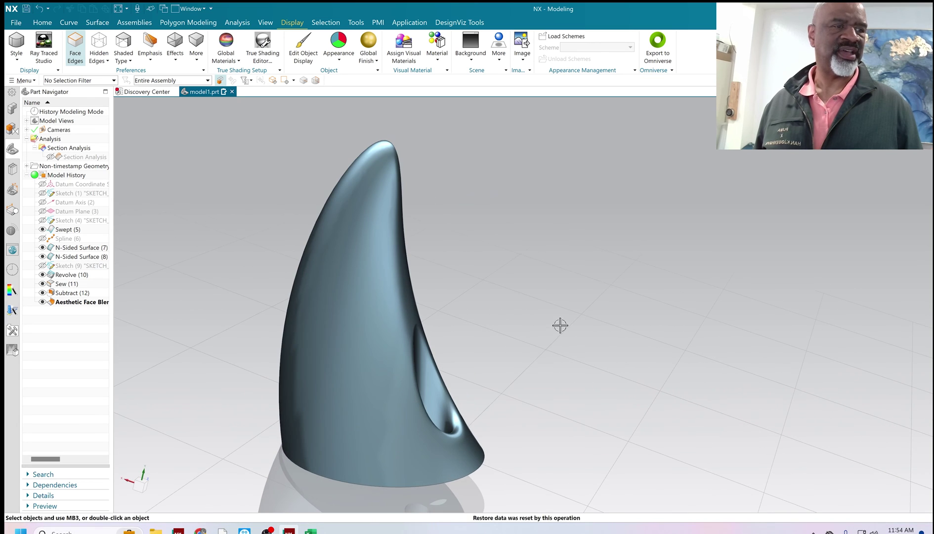
Step: Shell the horn body to a 2 mm wall thickness, leaving its flat base face open
middle_drag(524, 340, 521, 272)
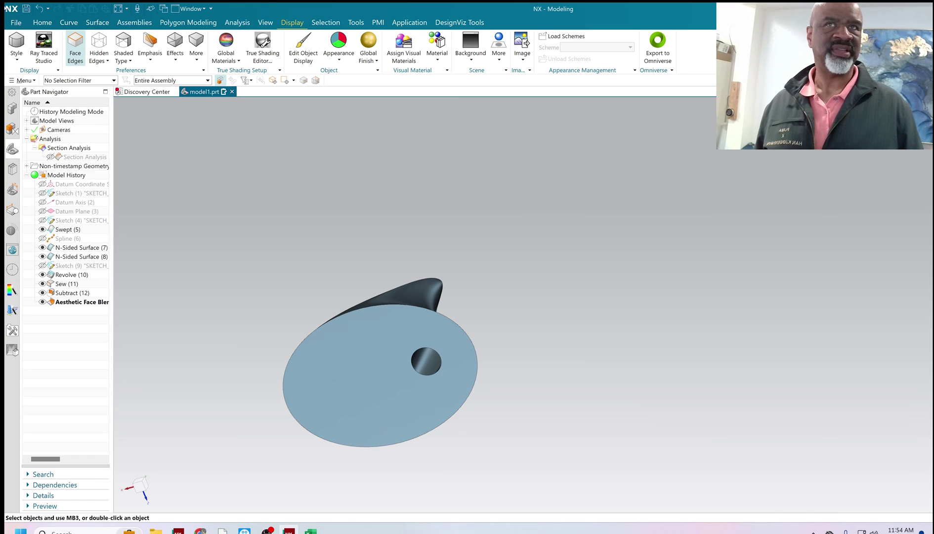
click(42, 22)
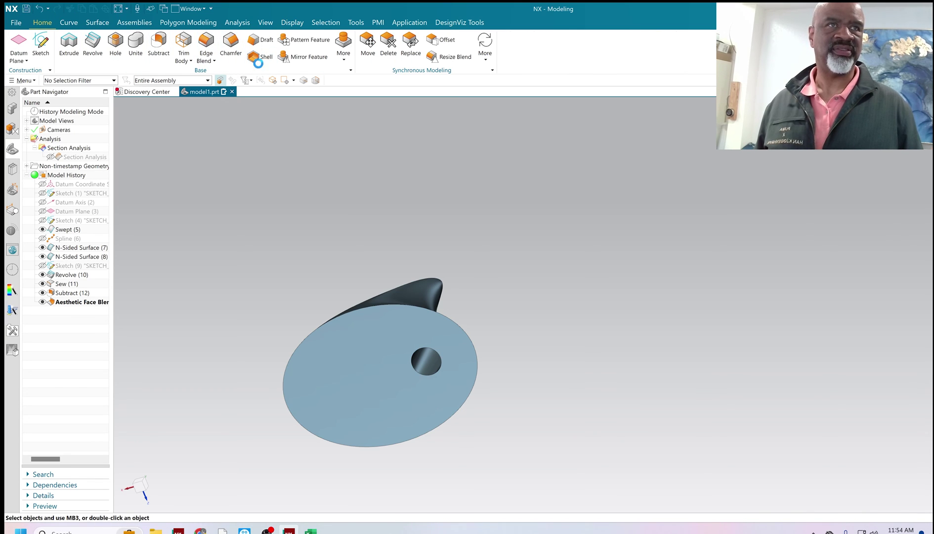
click(260, 56)
click(370, 418)
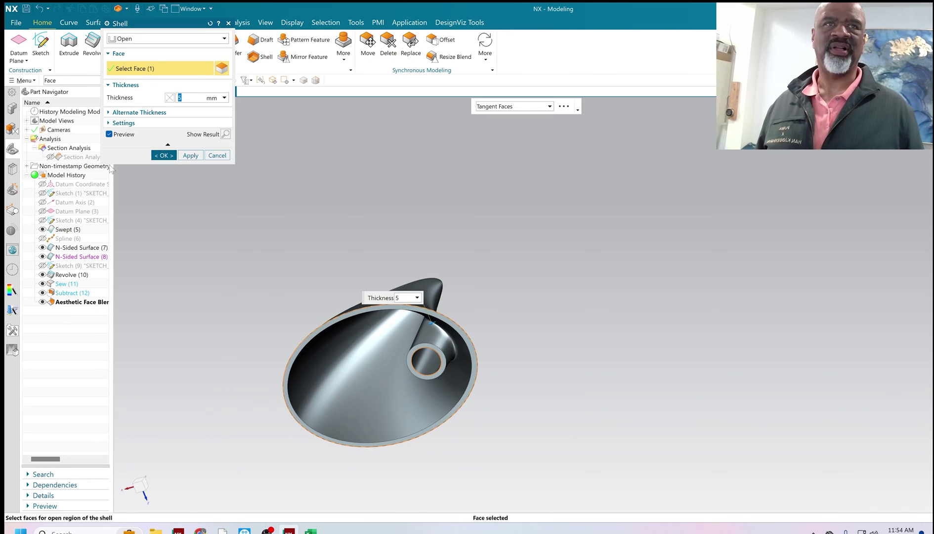
text(2)
key(Return)
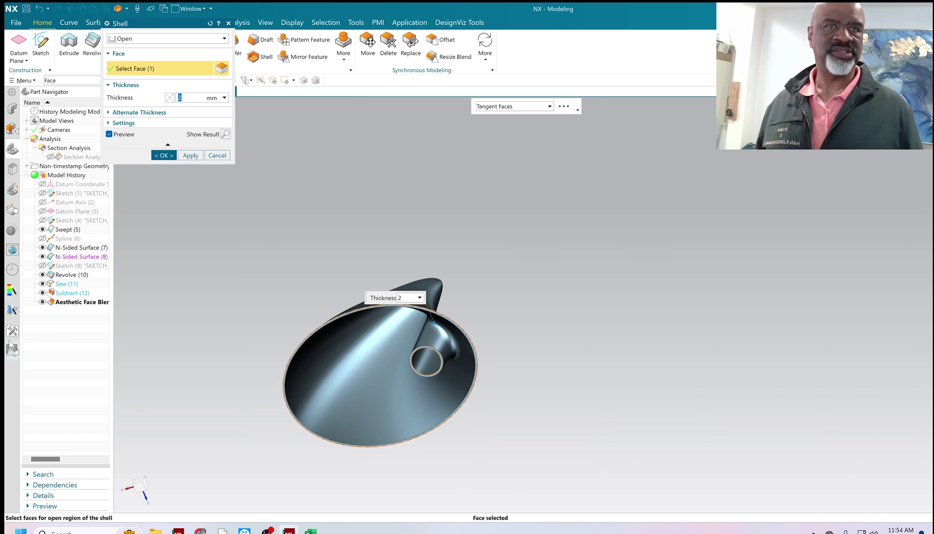
click(163, 155)
middle_drag(382, 206, 483, 298)
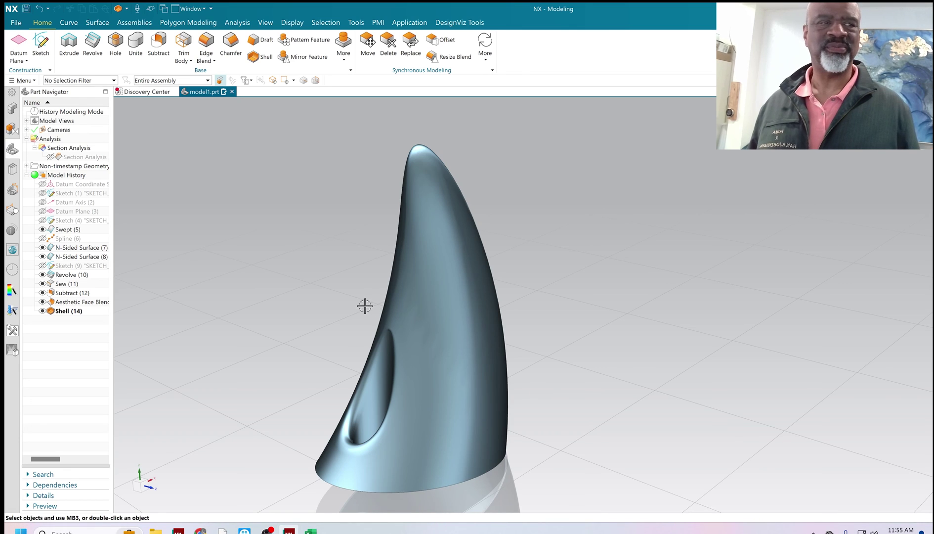
scroll(287, 323, down, 1)
scroll(308, 359, up, 3)
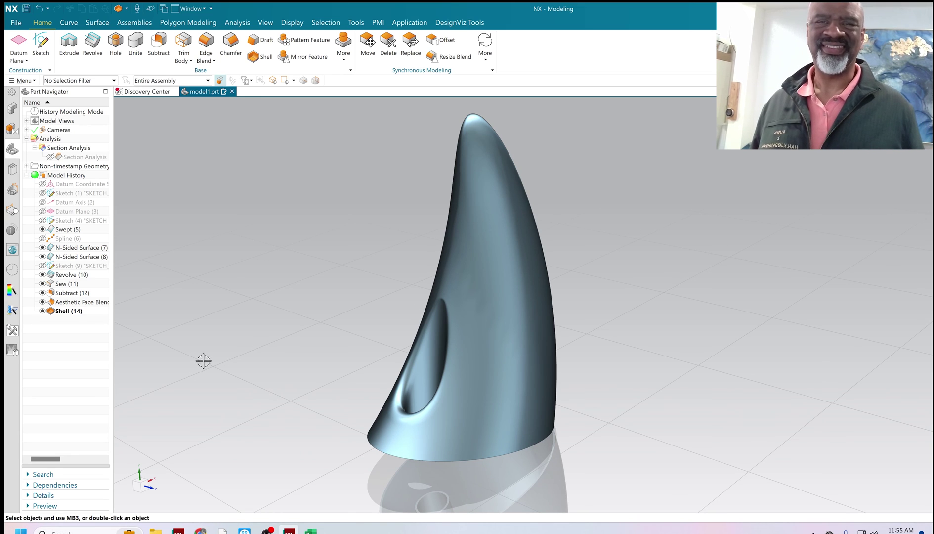
mouse_move(203, 327)
middle_down()
mouse_move(213, 327)
mouse_move(214, 270)
mouse_move(213, 334)
middle_up()
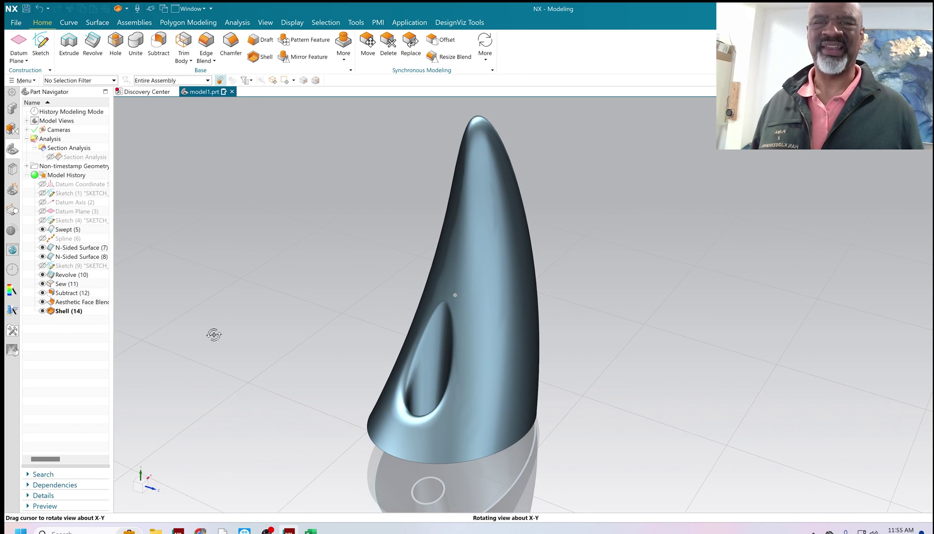